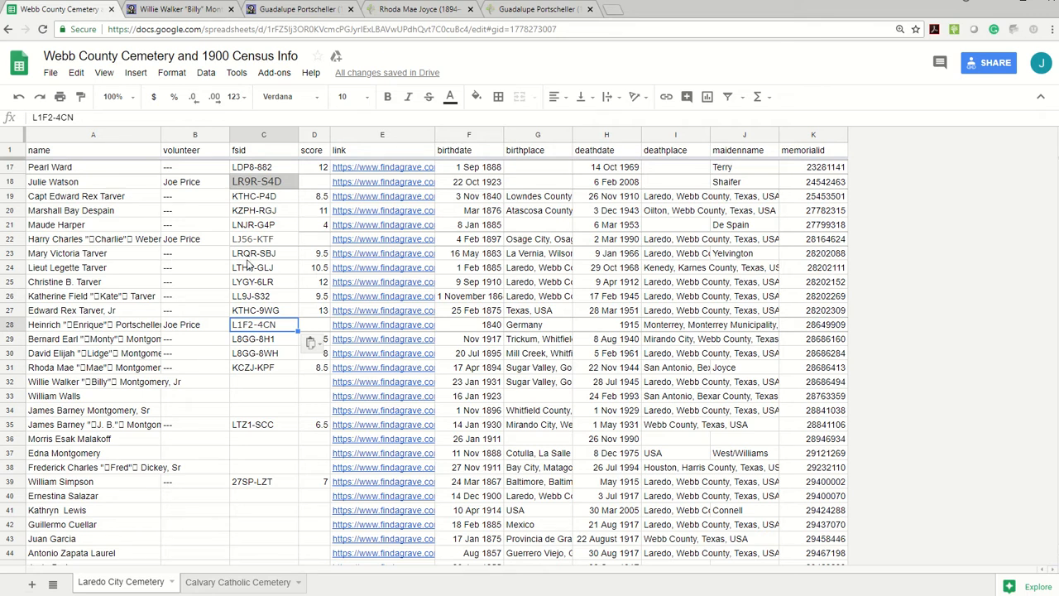
Step: Enter the volunteer's name in the volunteer column of row 32
click(189, 385)
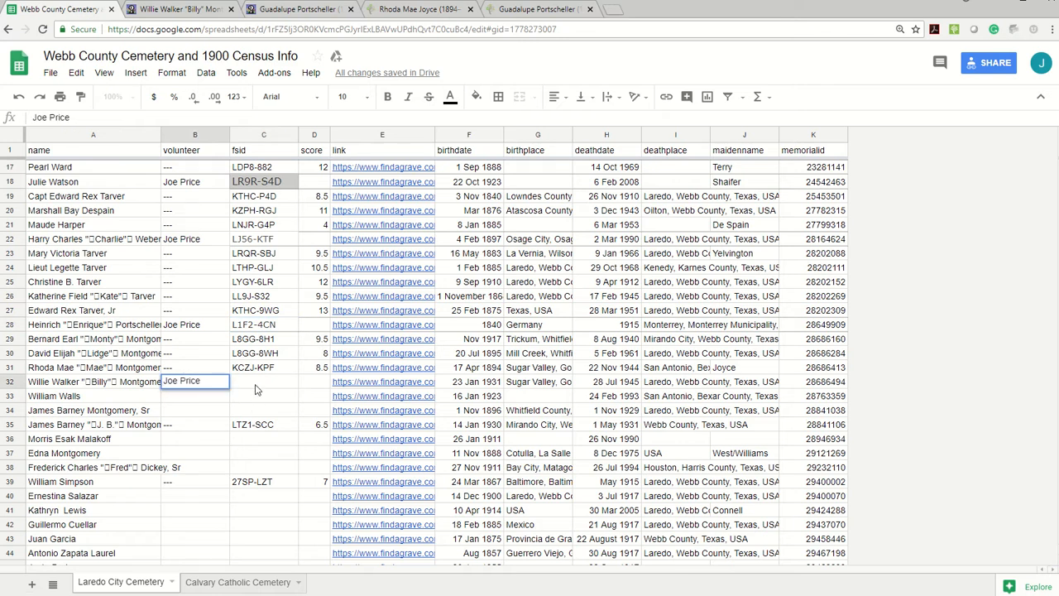
key(Tab)
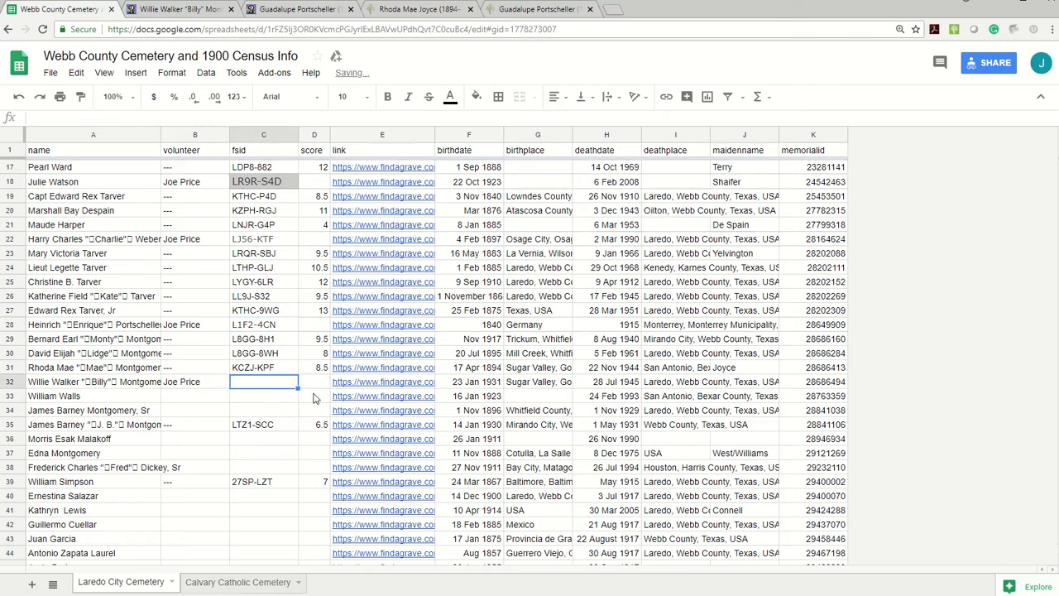
Step: Open the Find A Grave memorial linked in row 32 and close the outdated memorial and family tree pages left from earlier records
click(358, 385)
click(361, 370)
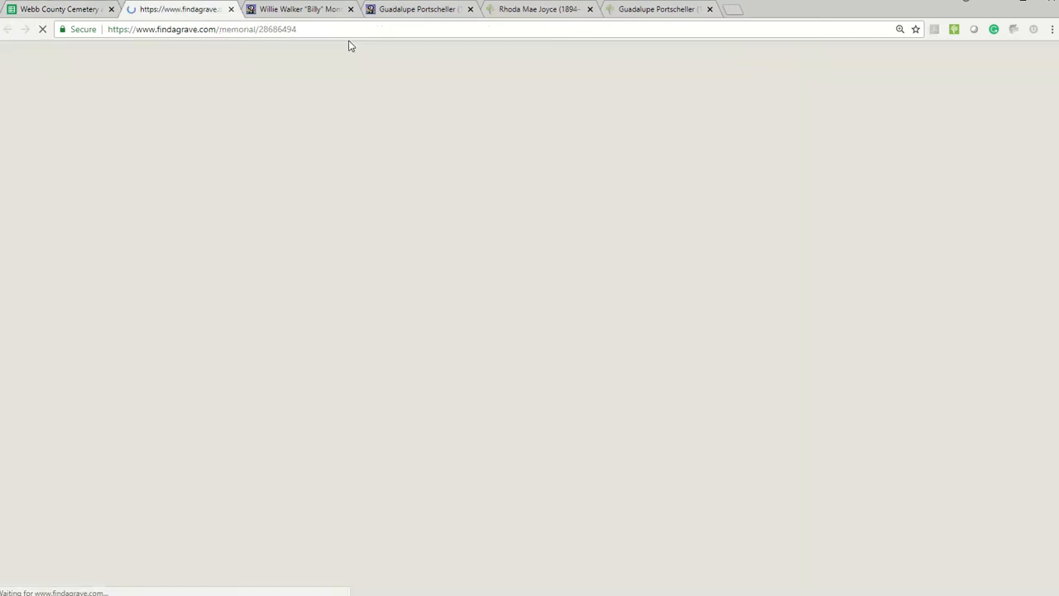
click(349, 9)
click(348, 9)
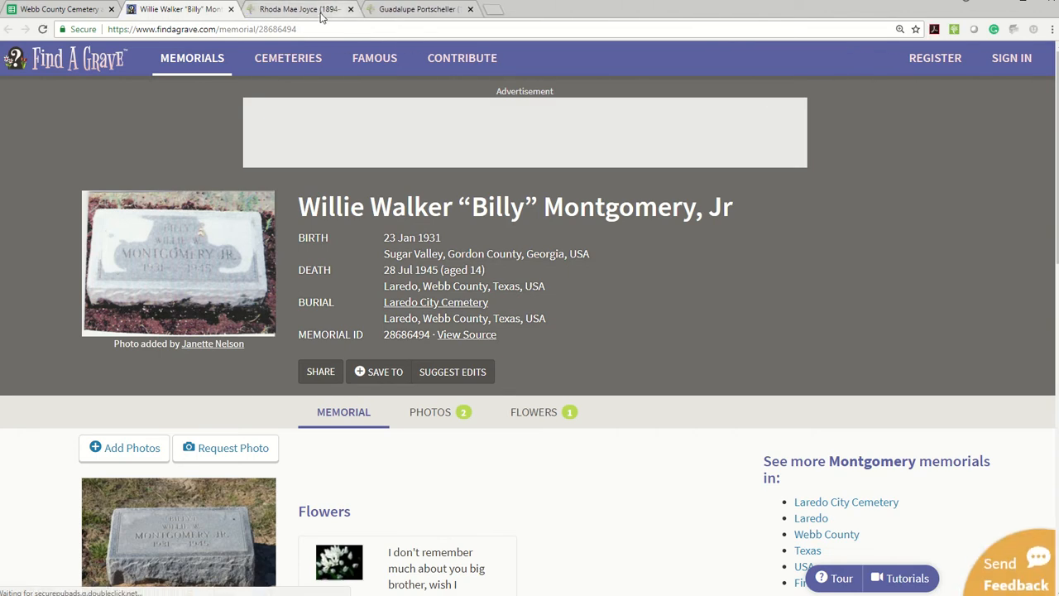
click(348, 9)
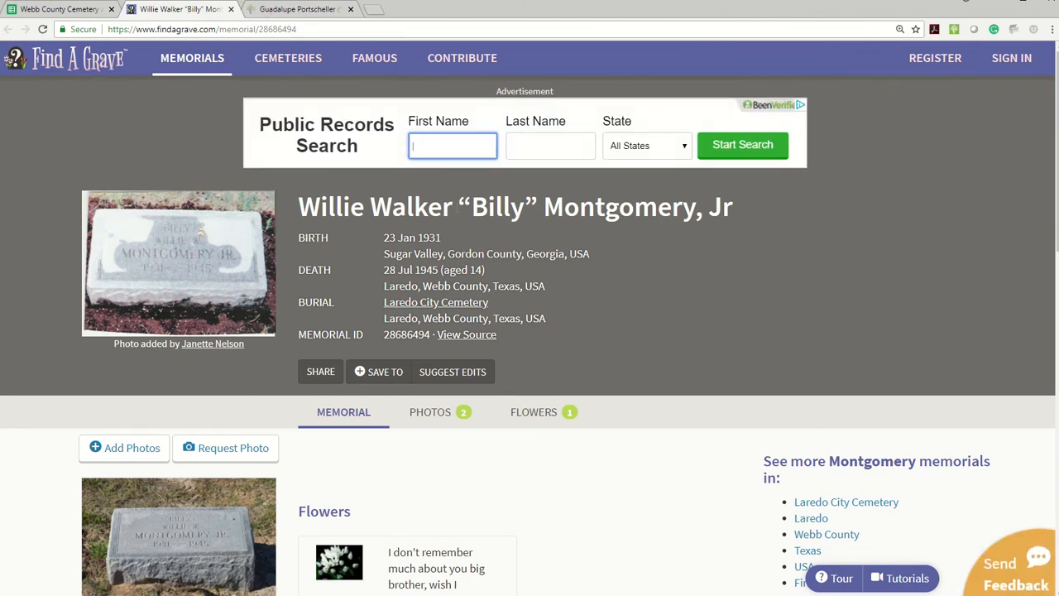
Step: Switch to FamilySearch and start adding an unconnected person, entering the first names copied from the memorial
click(291, 18)
scroll(303, 276, up, 4)
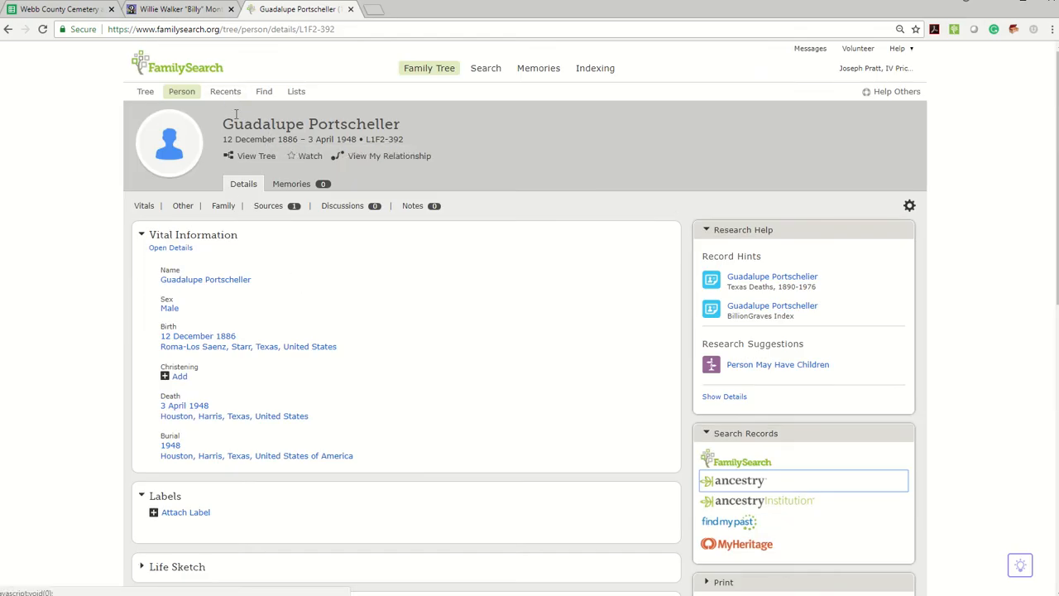
click(223, 94)
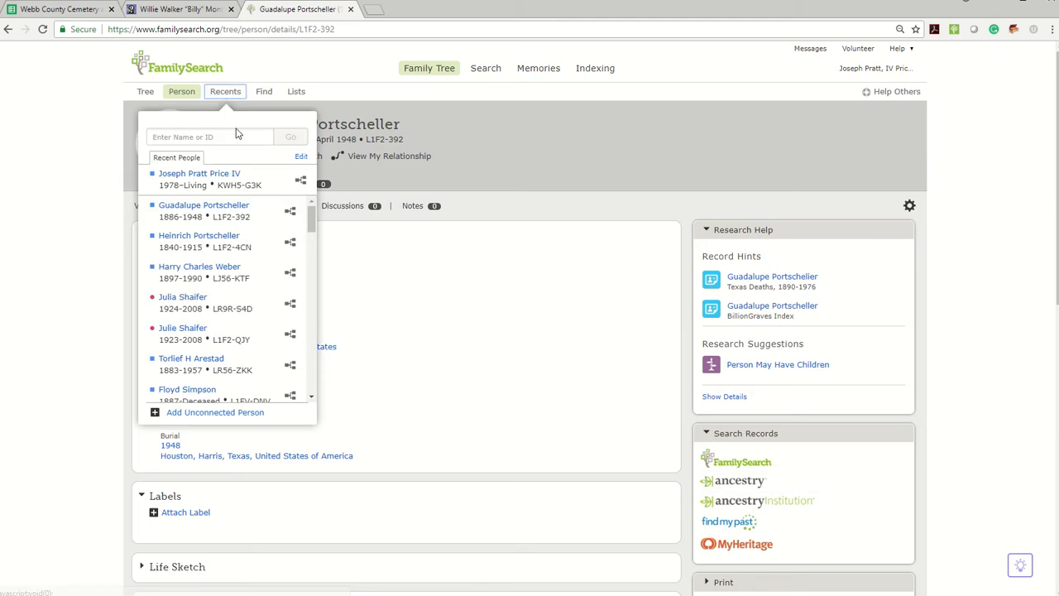
click(202, 413)
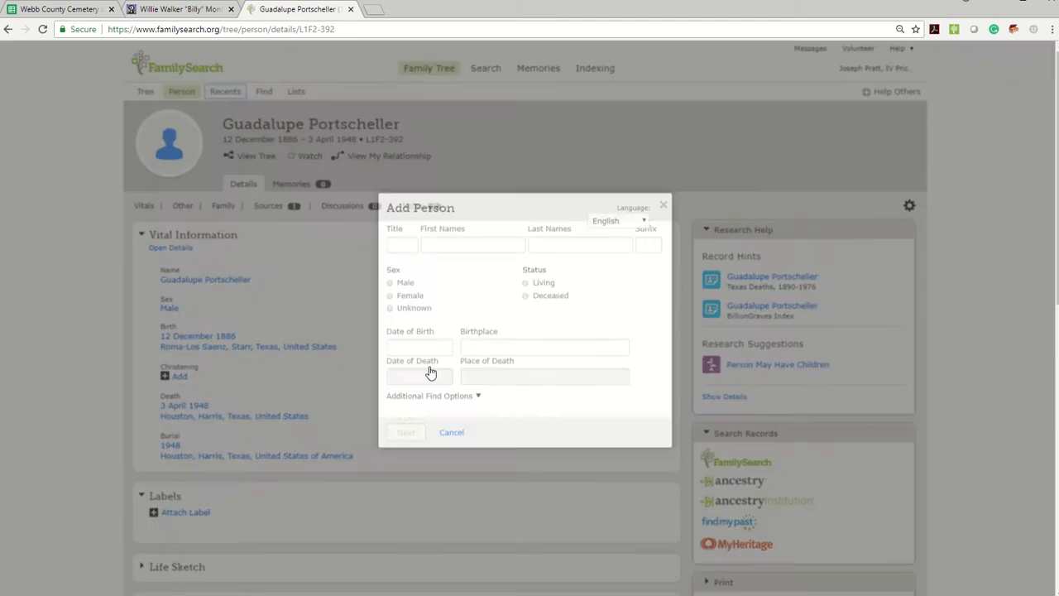
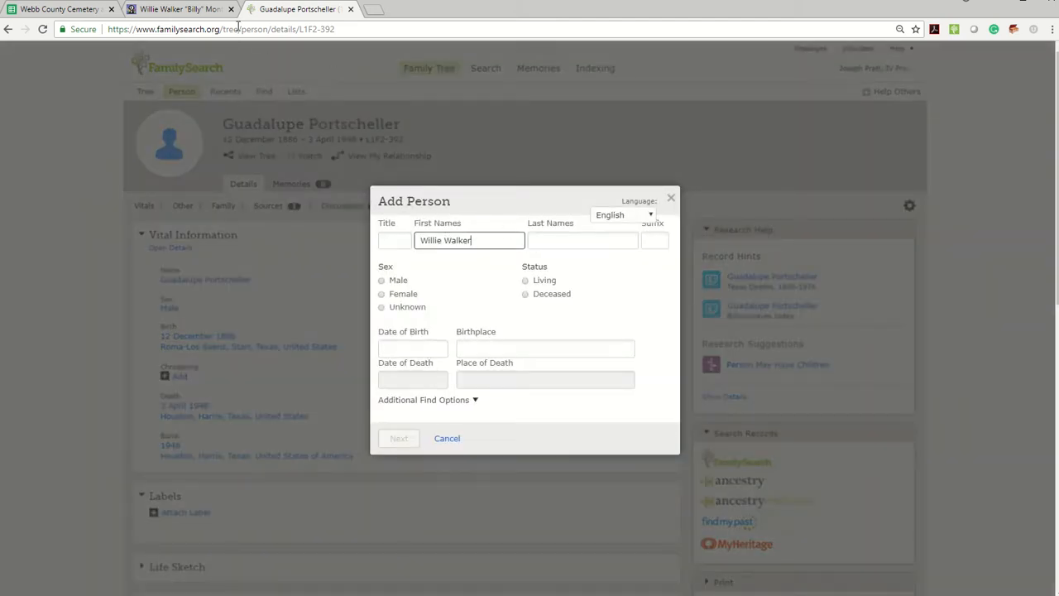
Step: Fill in the last name and suffix from the memorial, and set the sex to Male and the status to Deceased
click(178, 9)
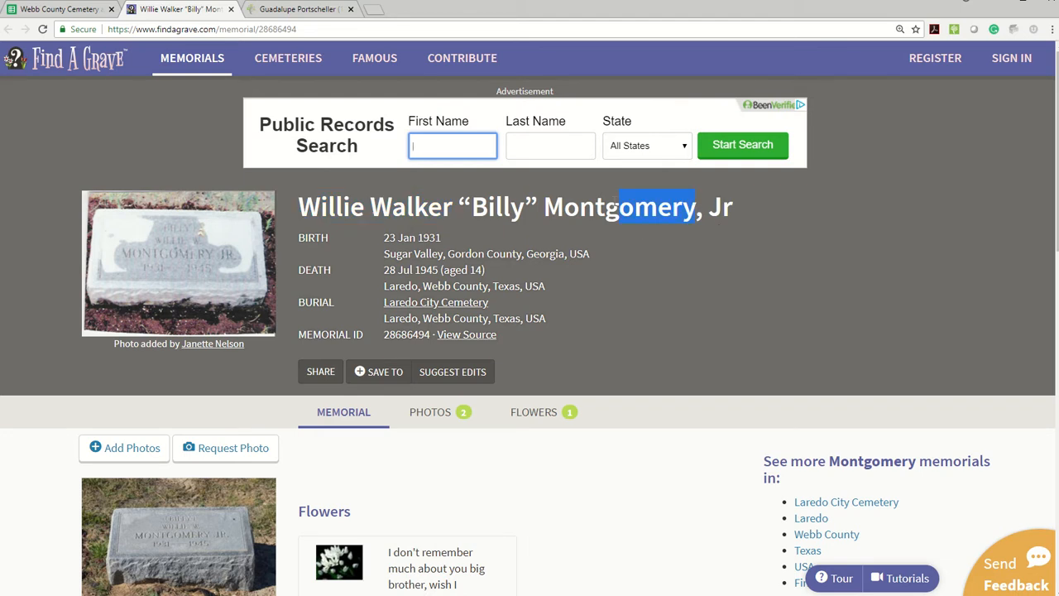
click(302, 9)
click(543, 240)
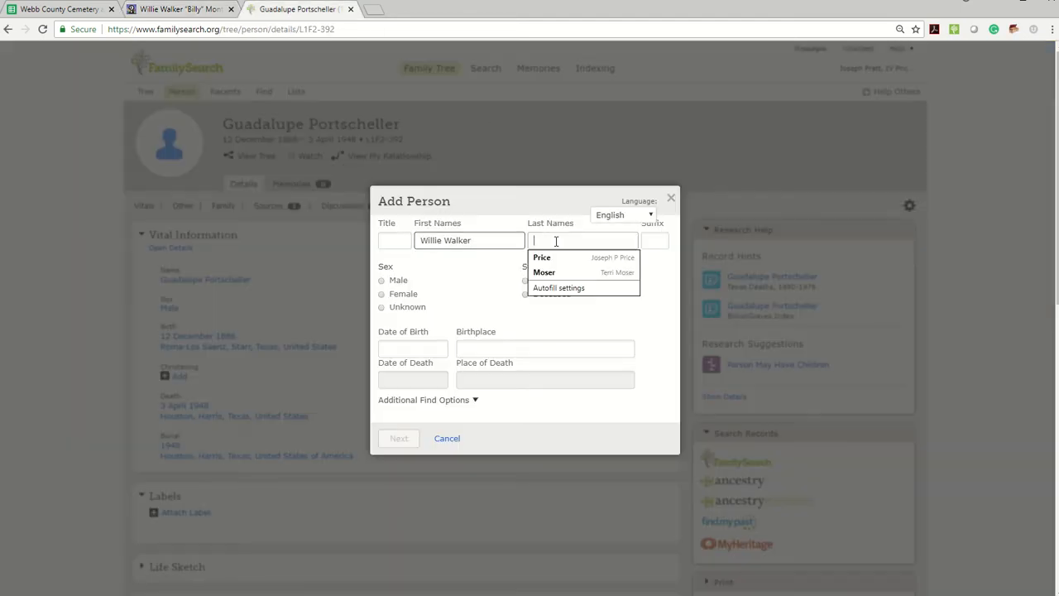
text(Montgomery)
click(658, 241)
text(Jr)
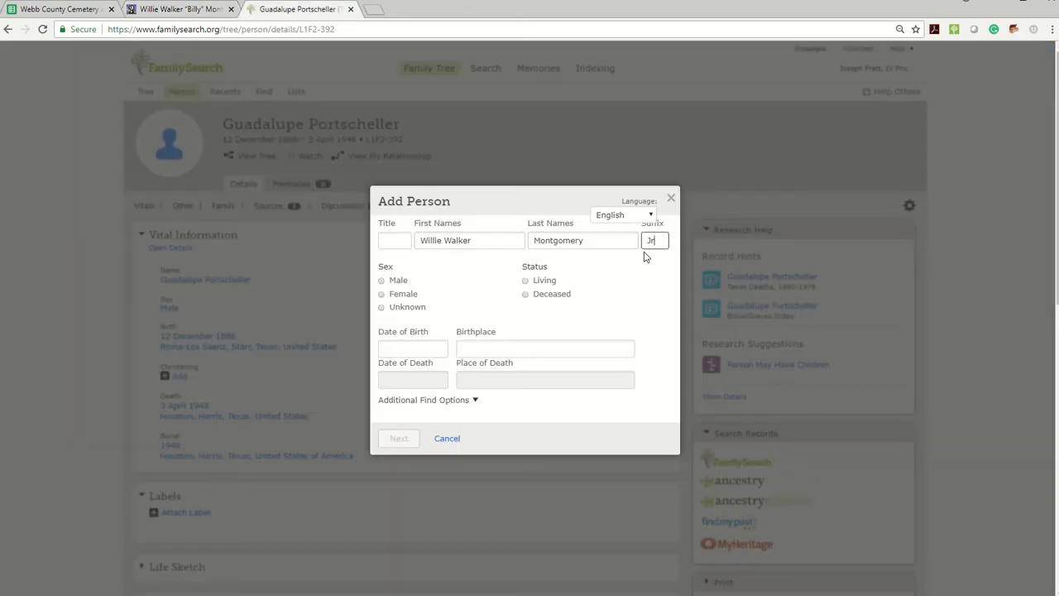
click(381, 281)
click(527, 297)
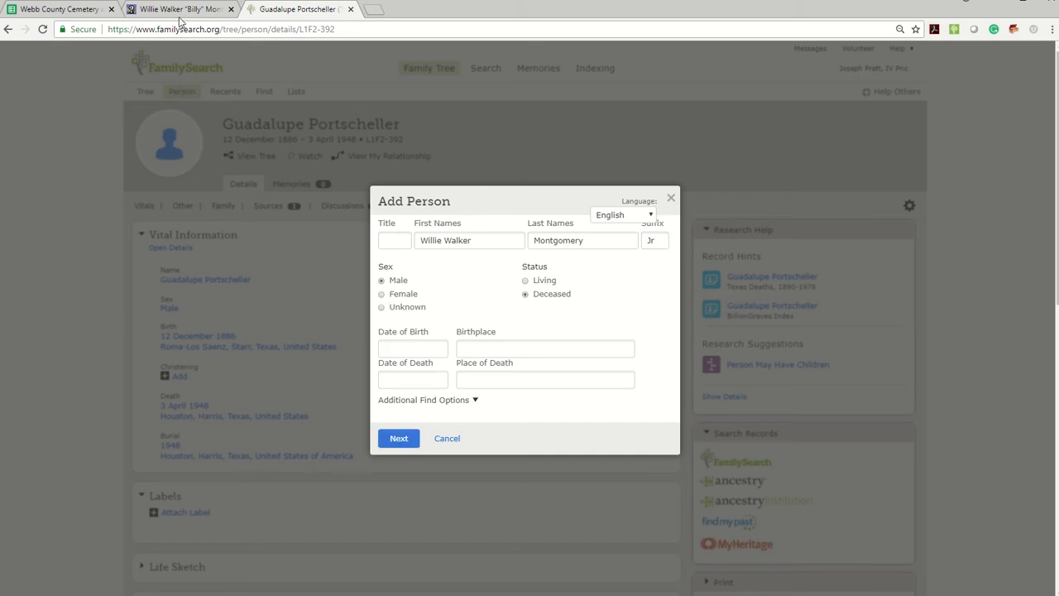
Step: Copy the birth date from the memorial into the new person's Date of Birth and accept the standardized date
click(178, 10)
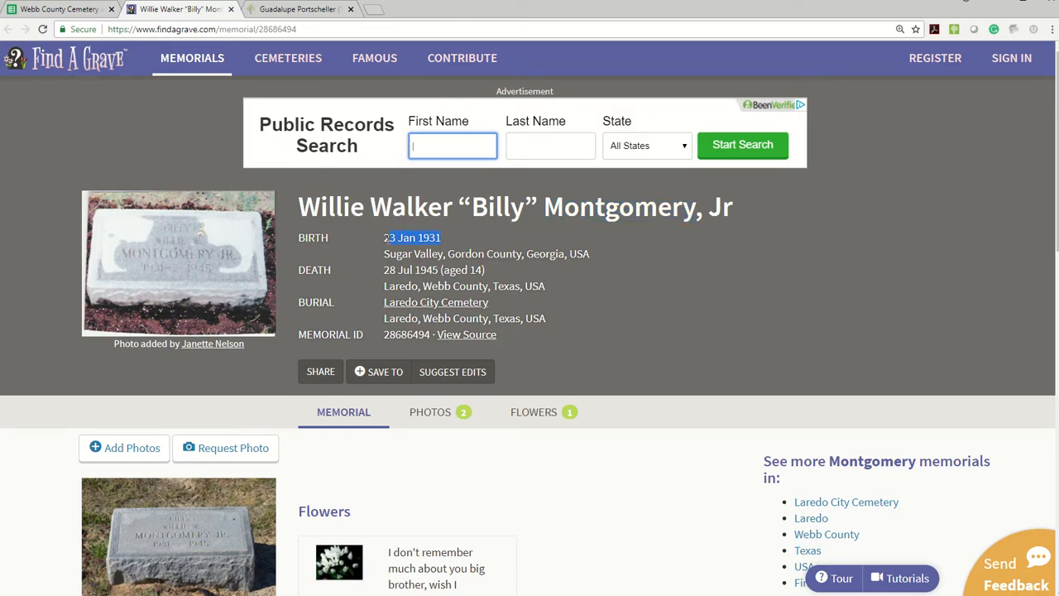
click(298, 9)
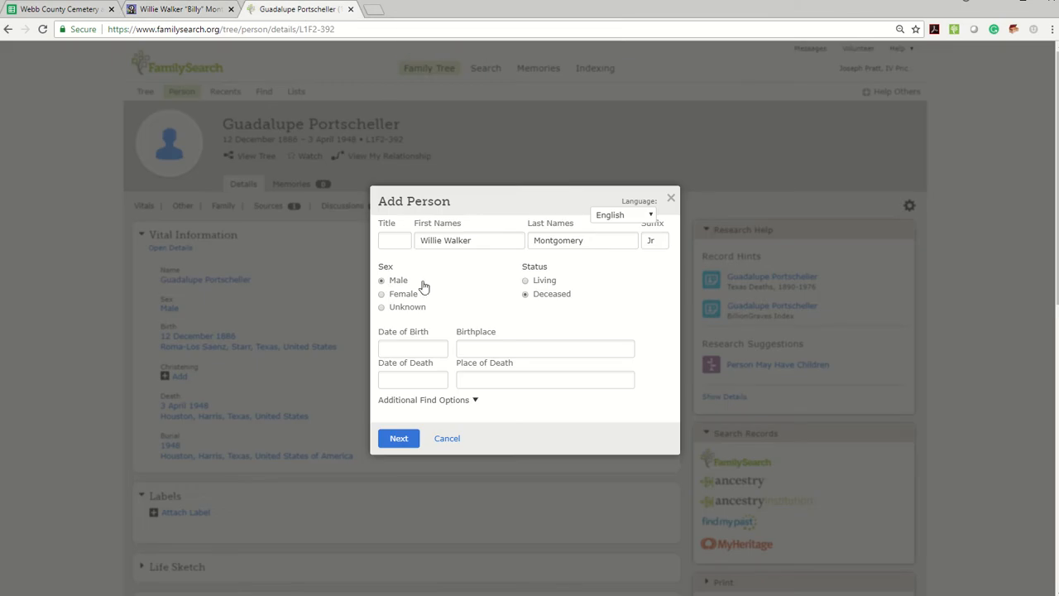
click(400, 349)
text(23 Jan 1931)
click(406, 368)
Step: Copy the memorial's birthplace into the new person's record, using the standardized Sugar Valley, Gordon, Georgia, United States
click(178, 9)
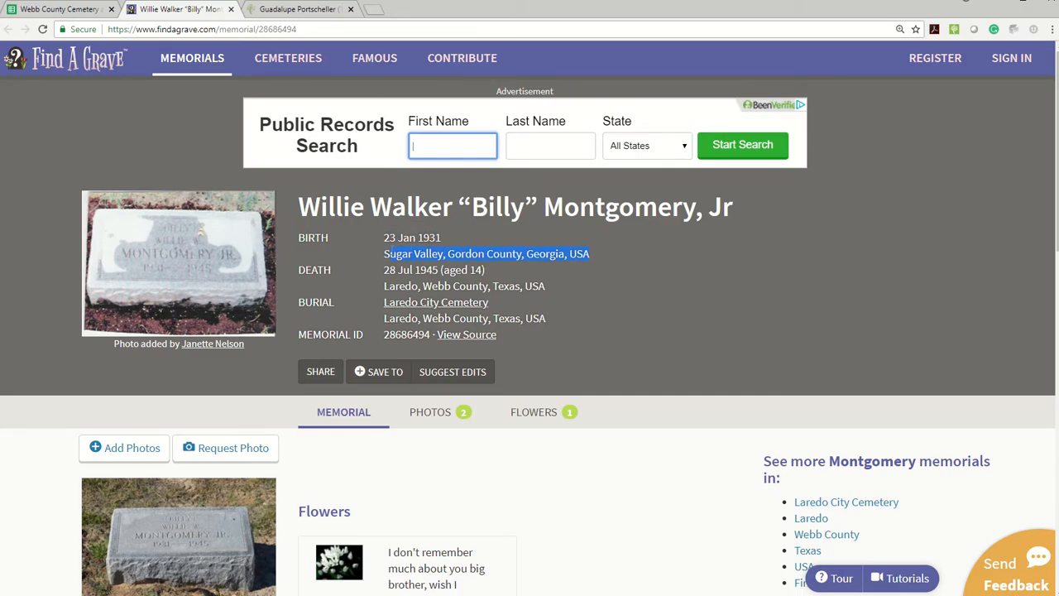
key(ctrl+c)
click(298, 10)
click(502, 355)
key(ctrl+v)
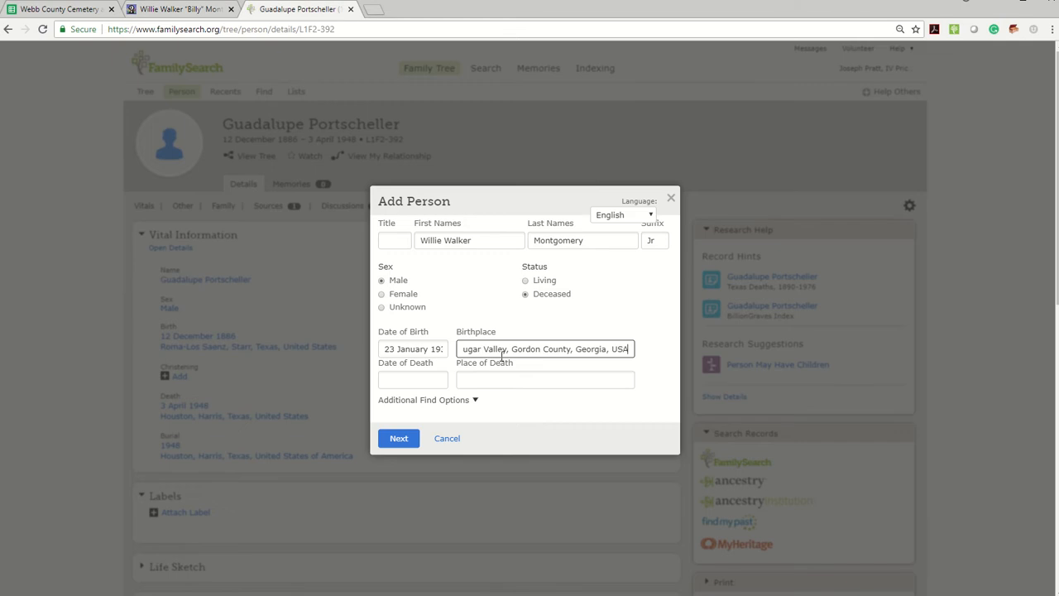
click(470, 367)
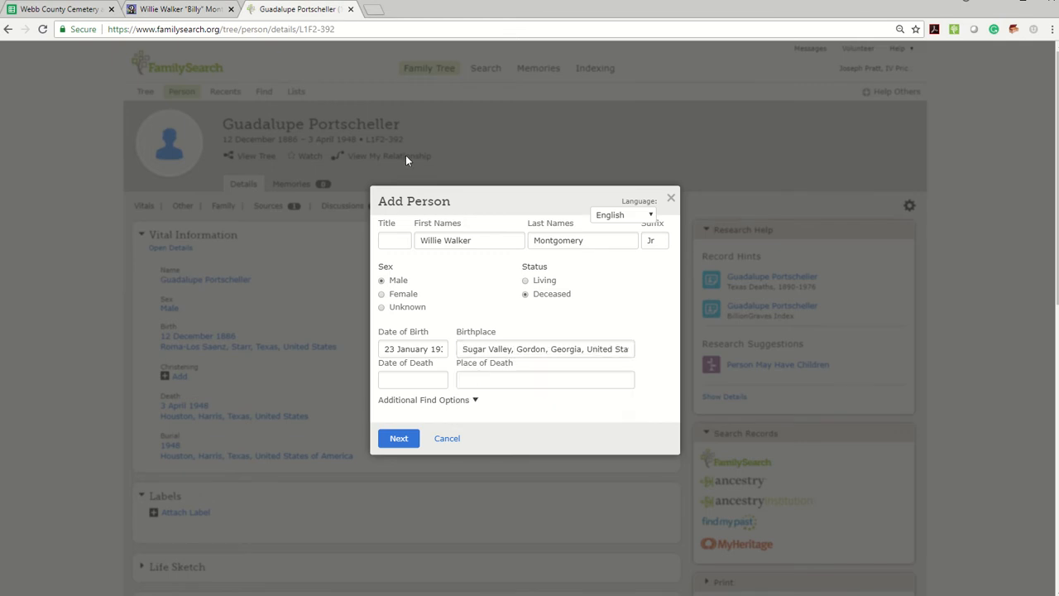
Step: Copy the death date from the memorial and set the new person's Date of Death to 28 July 1945
click(169, 9)
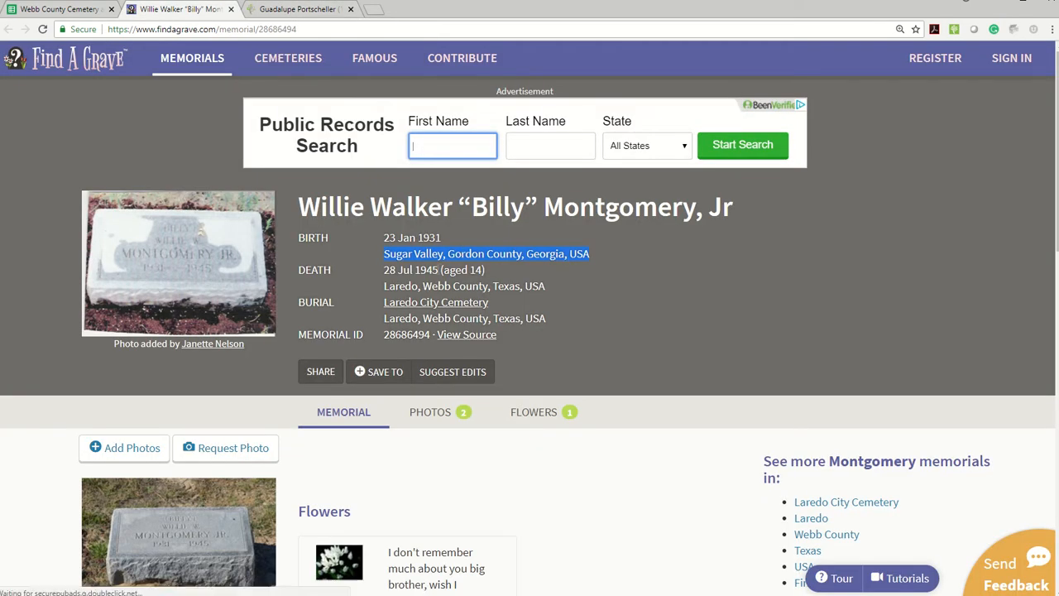
drag(384, 270, 438, 270)
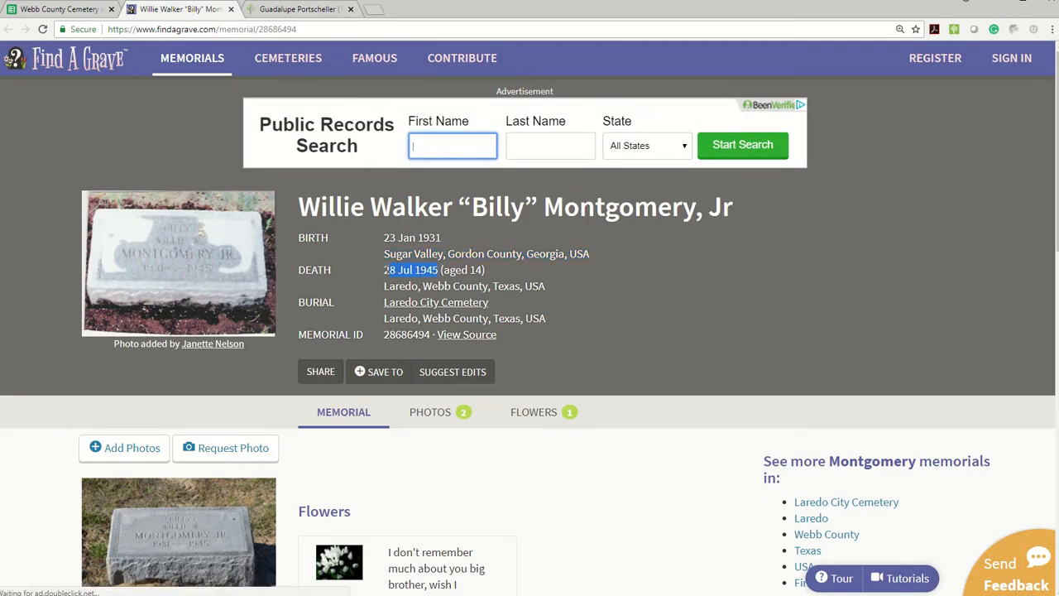
click(296, 9)
click(409, 379)
key(ctrl+v)
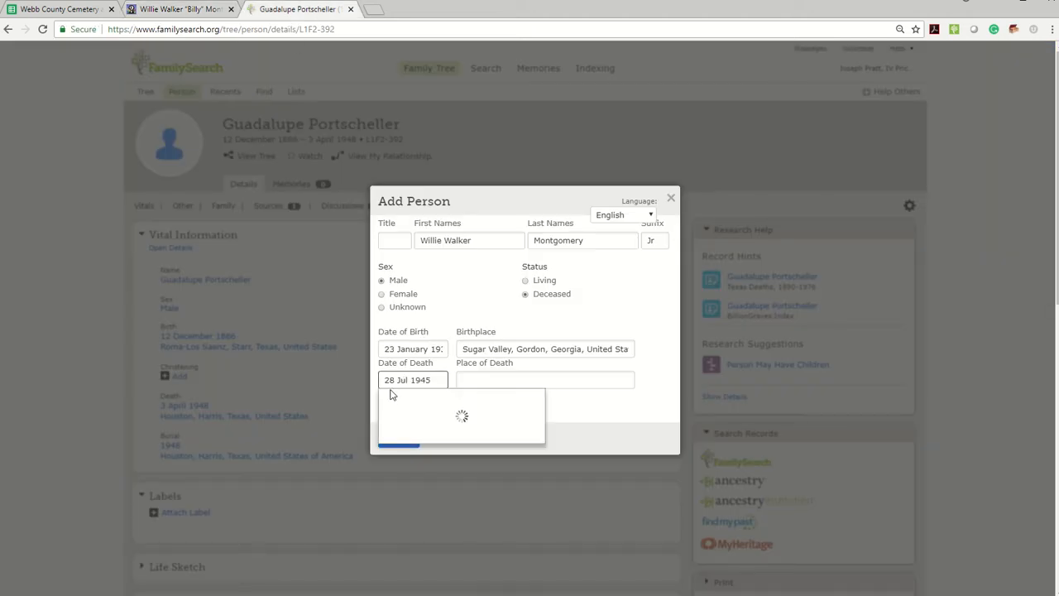
key(Return)
Step: Set the place of death to the standardized Laredo, Webb, Texas, United States from the memorial, and search for possible matches
click(172, 10)
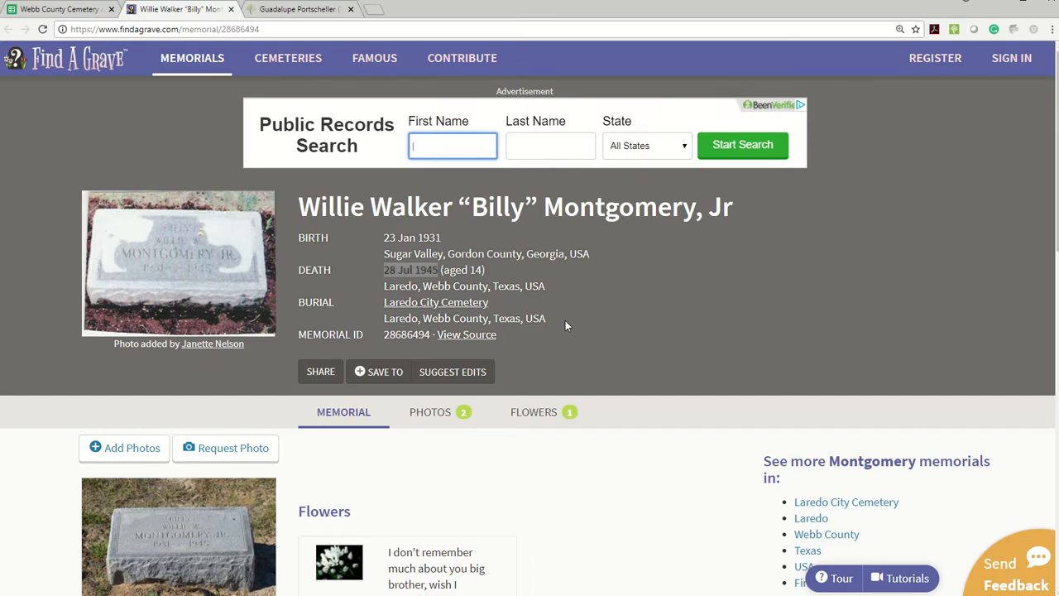
double_click(534, 286)
click(551, 286)
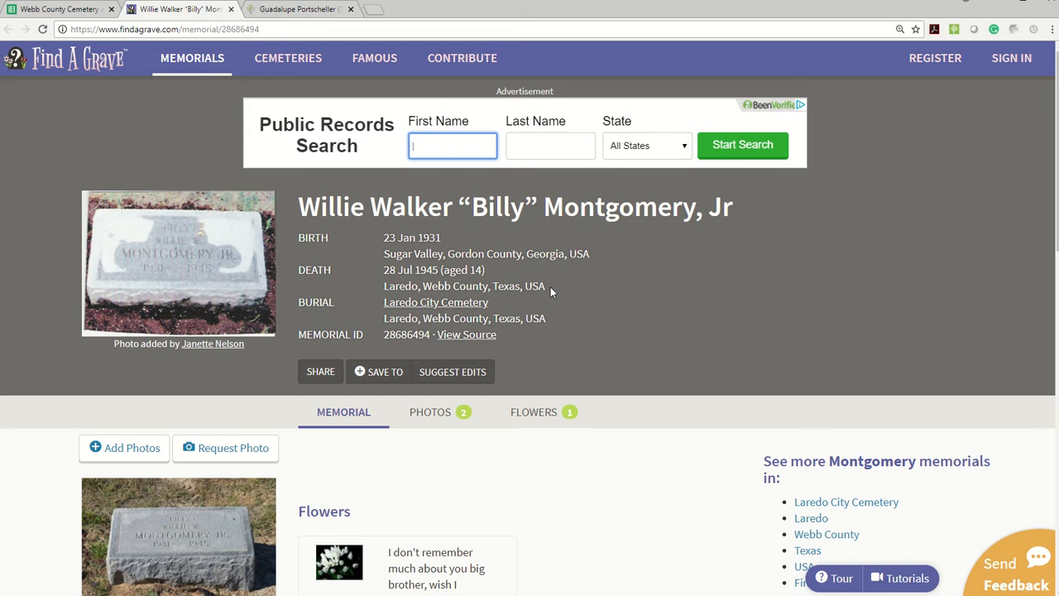
key(ctrl+c)
click(298, 9)
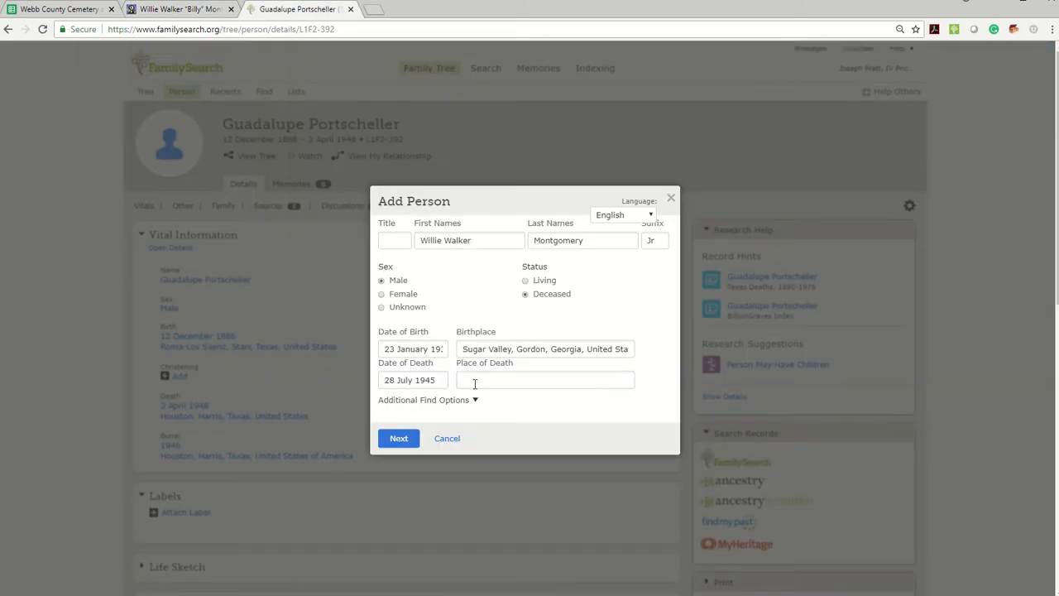
click(495, 380)
key(ctrl+v)
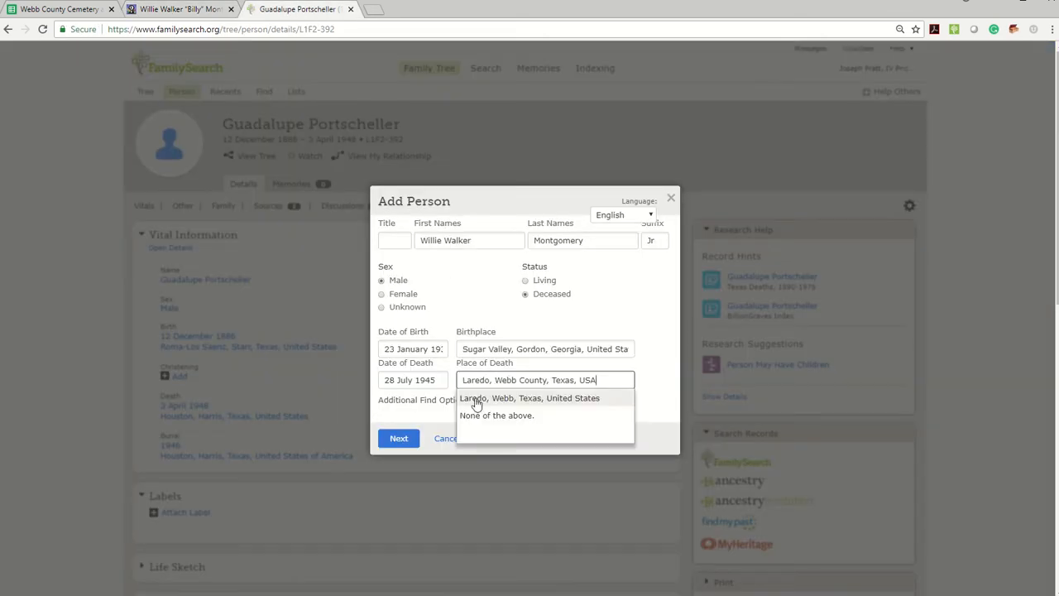
click(473, 397)
click(399, 439)
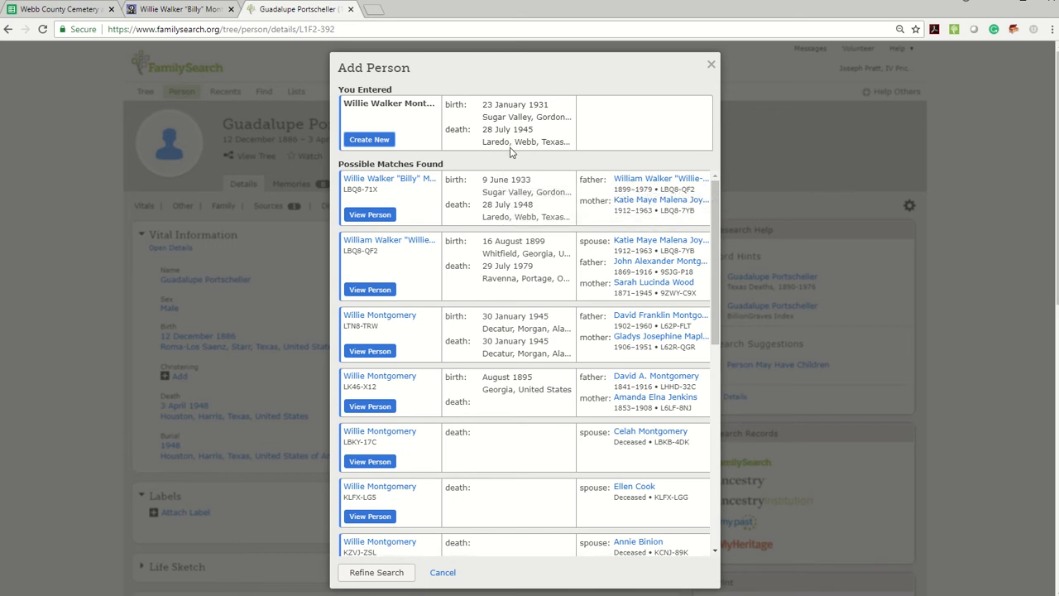
Step: Check the memorial against the possible matches and copy the first match's FamilySearch ID into the fsid cell of row 32
click(194, 15)
scroll(563, 326, down, 4)
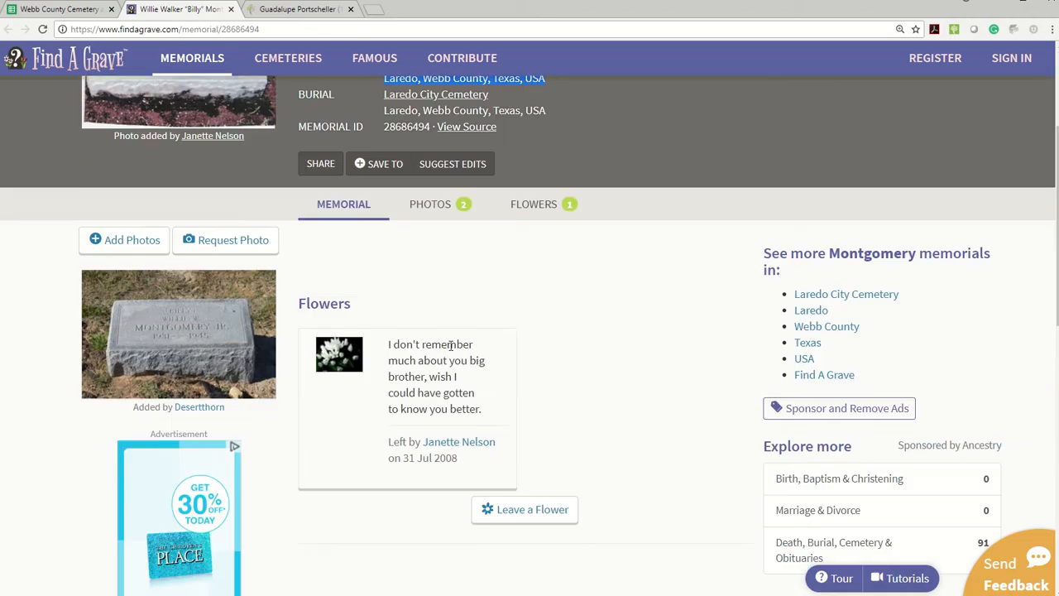
scroll(563, 327, up, 2)
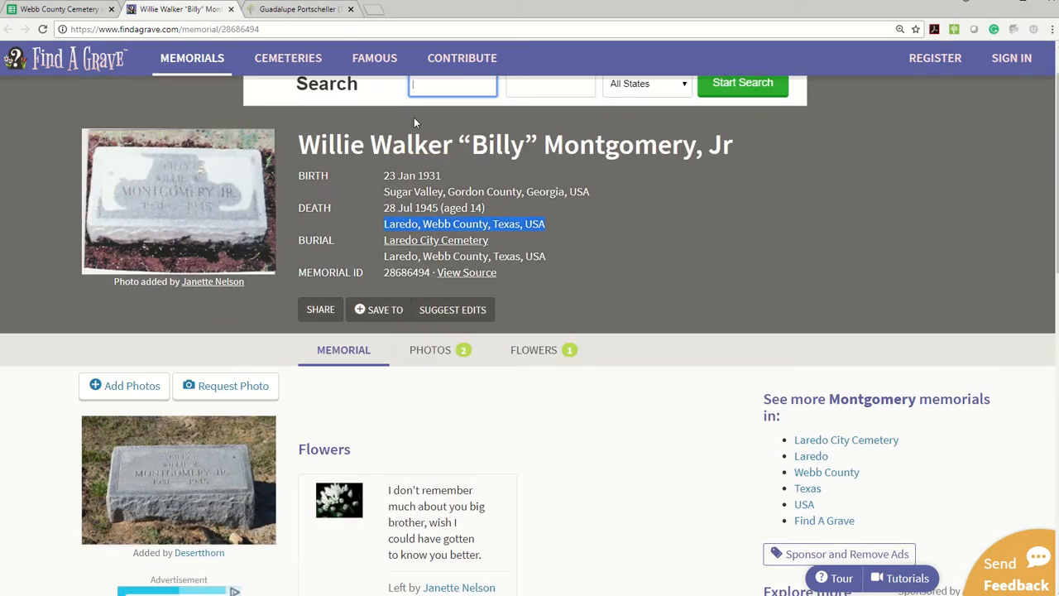
scroll(418, 190, up, 2)
click(296, 12)
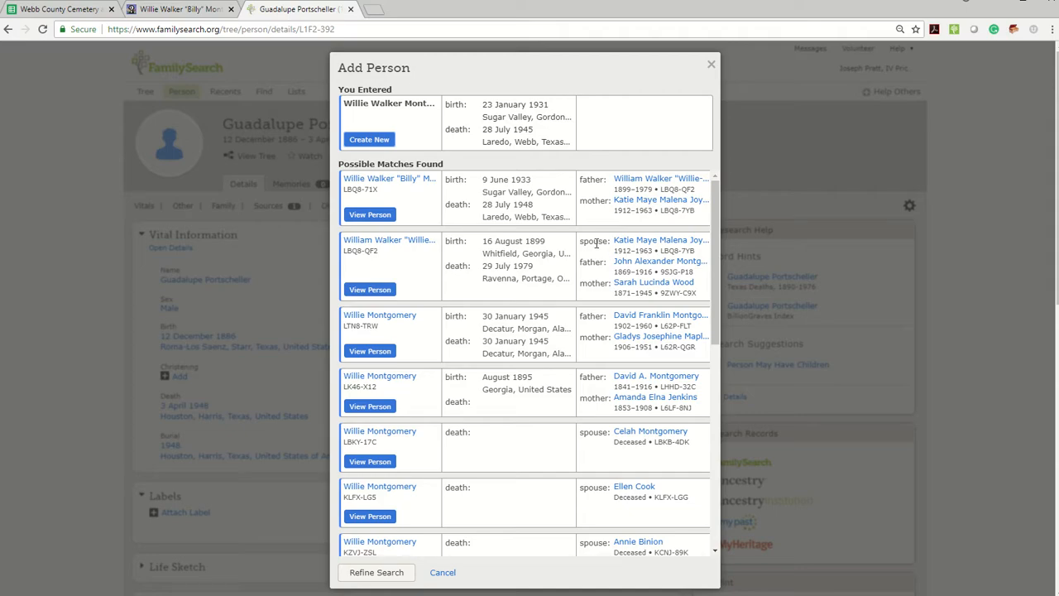
triple_click(360, 190)
click(83, 10)
click(259, 383)
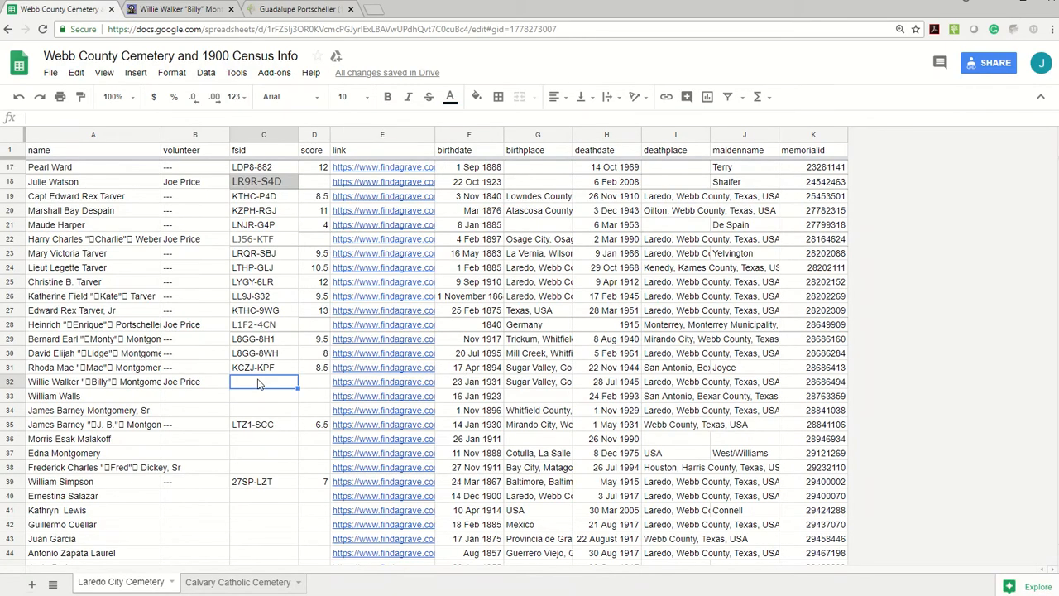
key(ctrl+v)
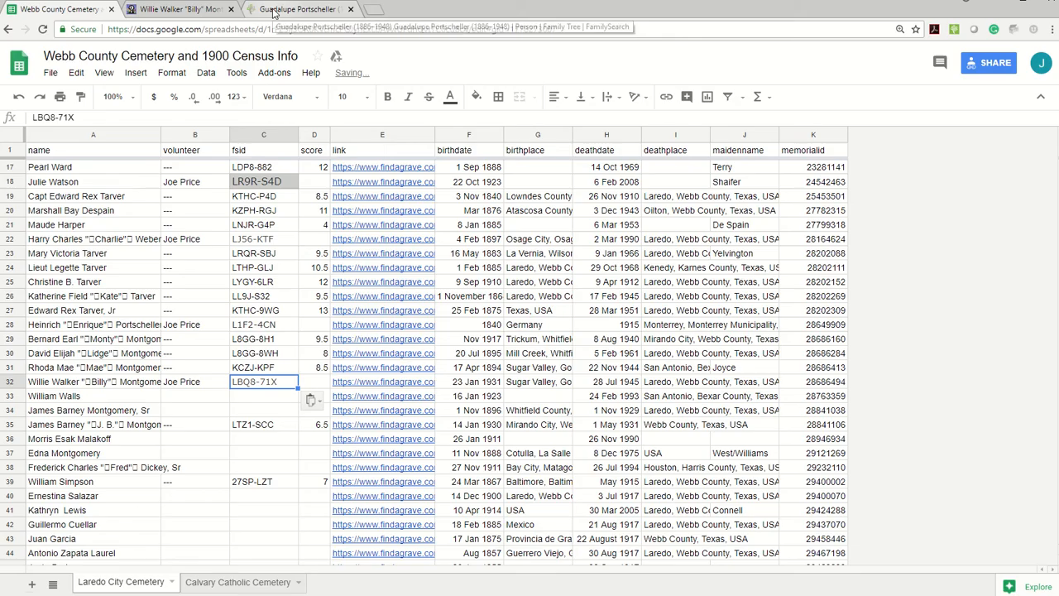
Step: Return to the possible matches in FamilySearch and open the first match's person page
click(218, 11)
click(296, 17)
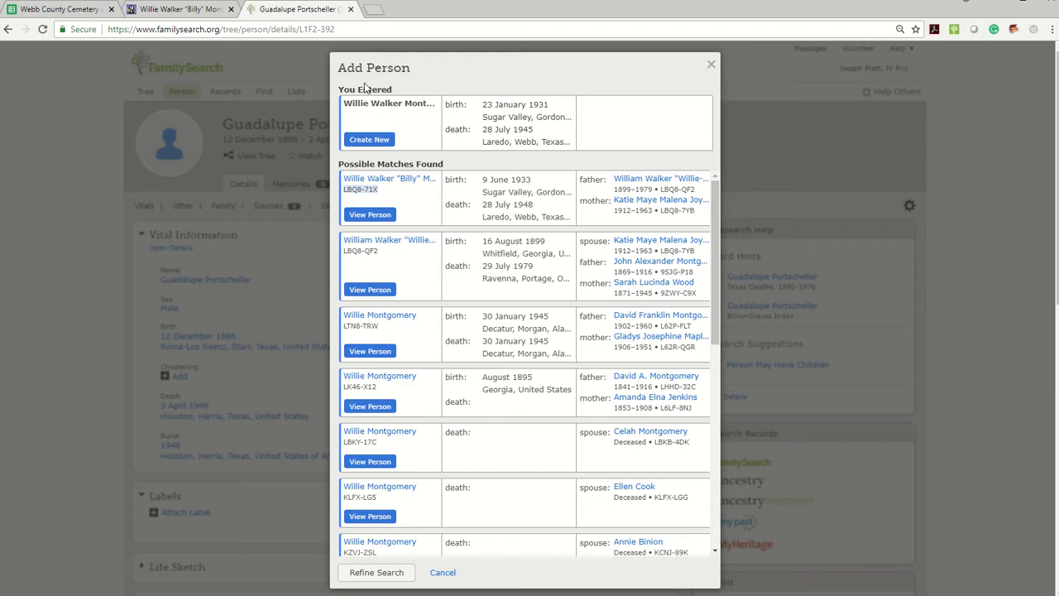
mouse_move(377, 181)
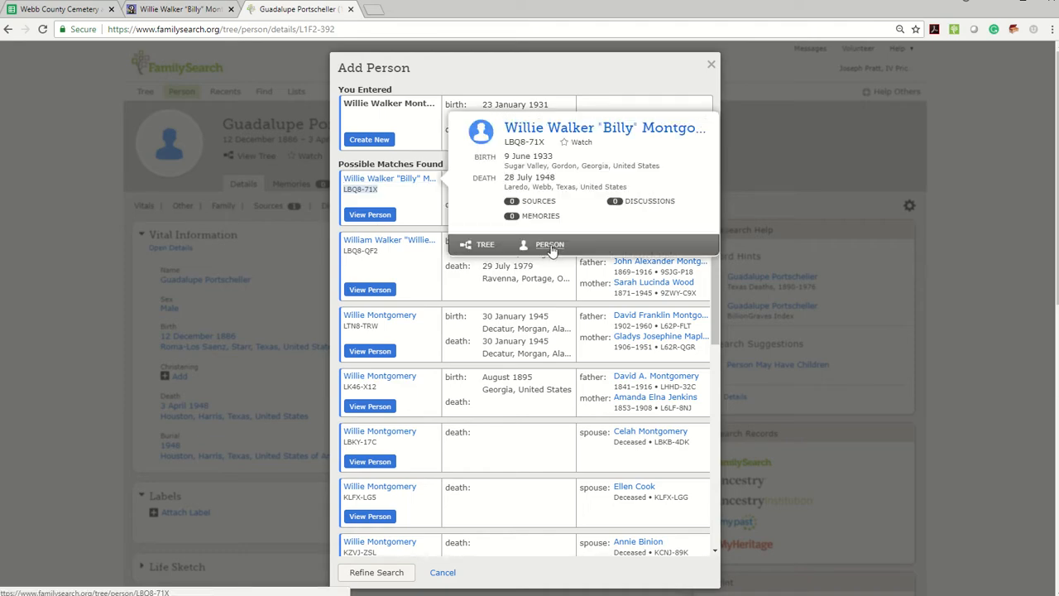
click(549, 244)
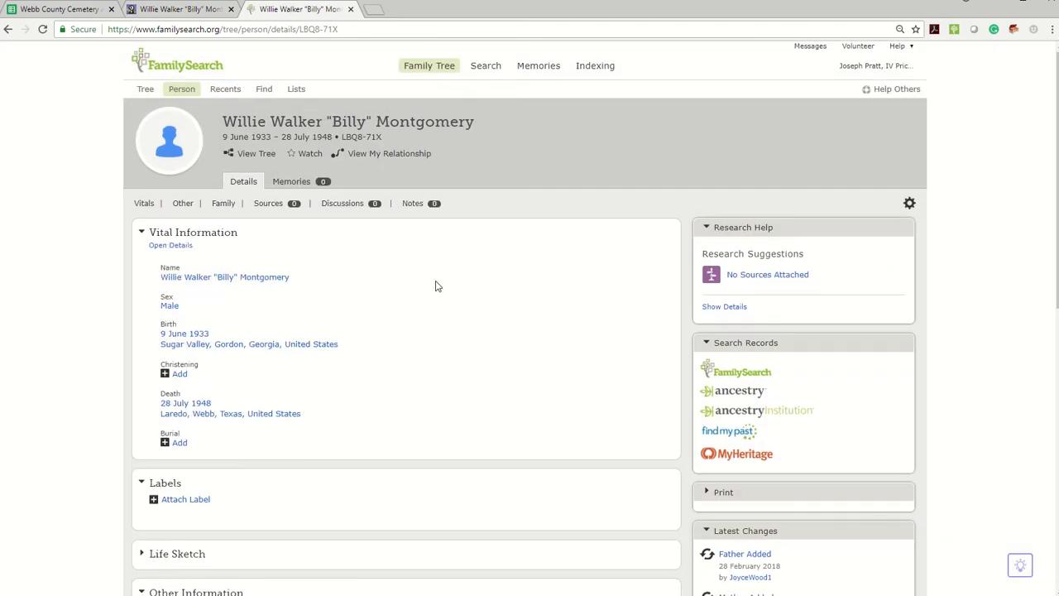
scroll(435, 286, down, 6)
scroll(439, 275, down, 1)
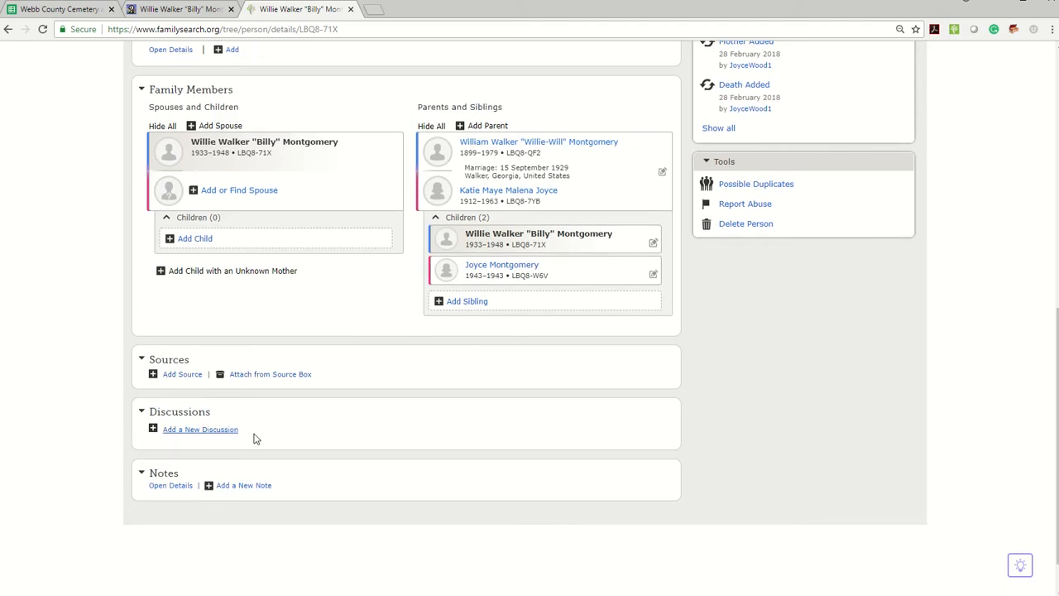
Step: Search FamilySearch historical records for the open person, compare the results with the Find A Grave memorial, and close the results
scroll(291, 296, up, 2)
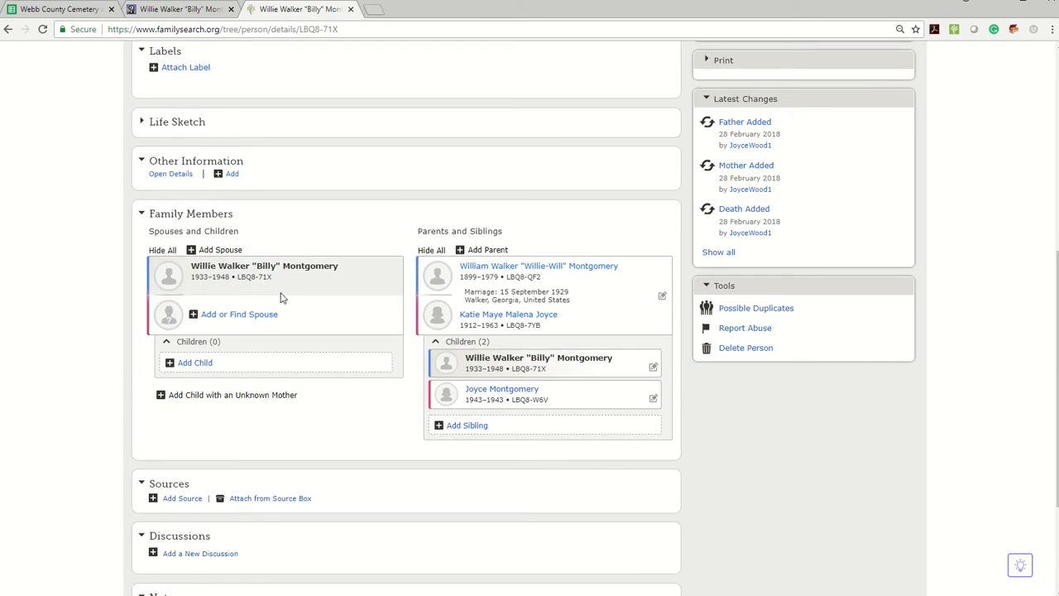
scroll(281, 294, up, 5)
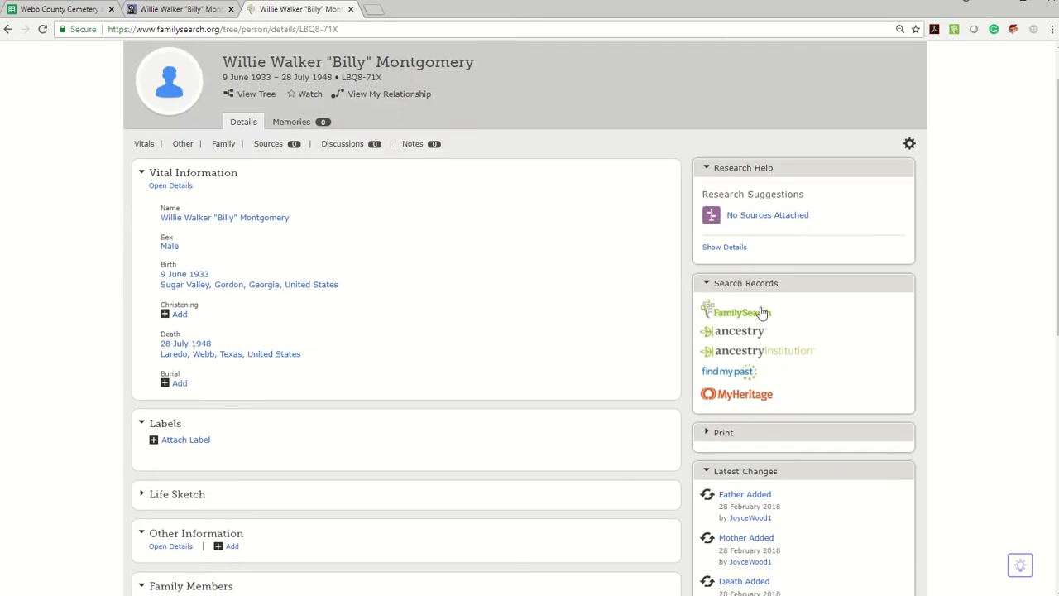
click(762, 312)
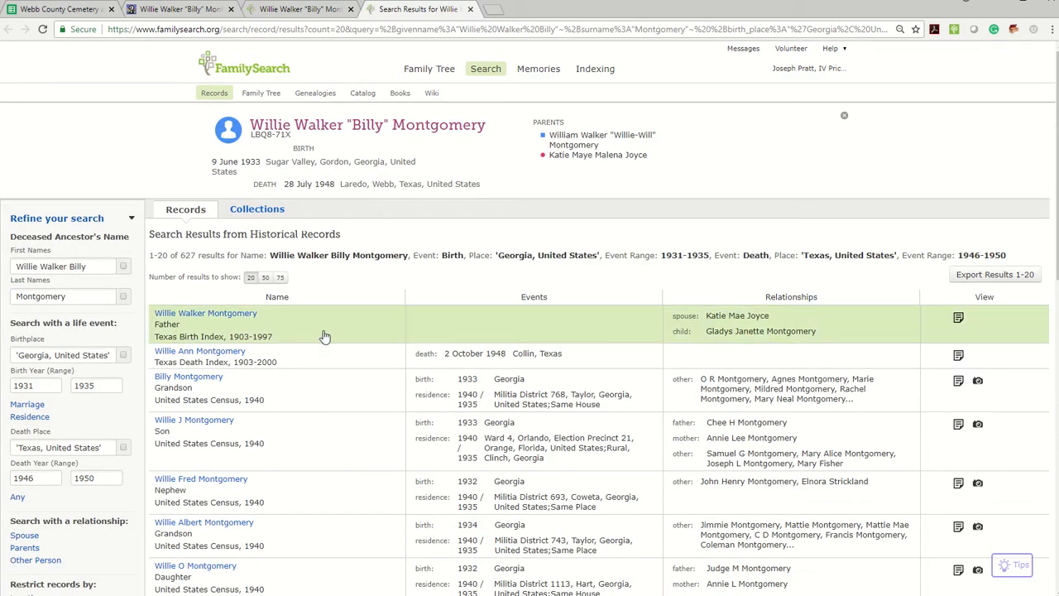
click(186, 9)
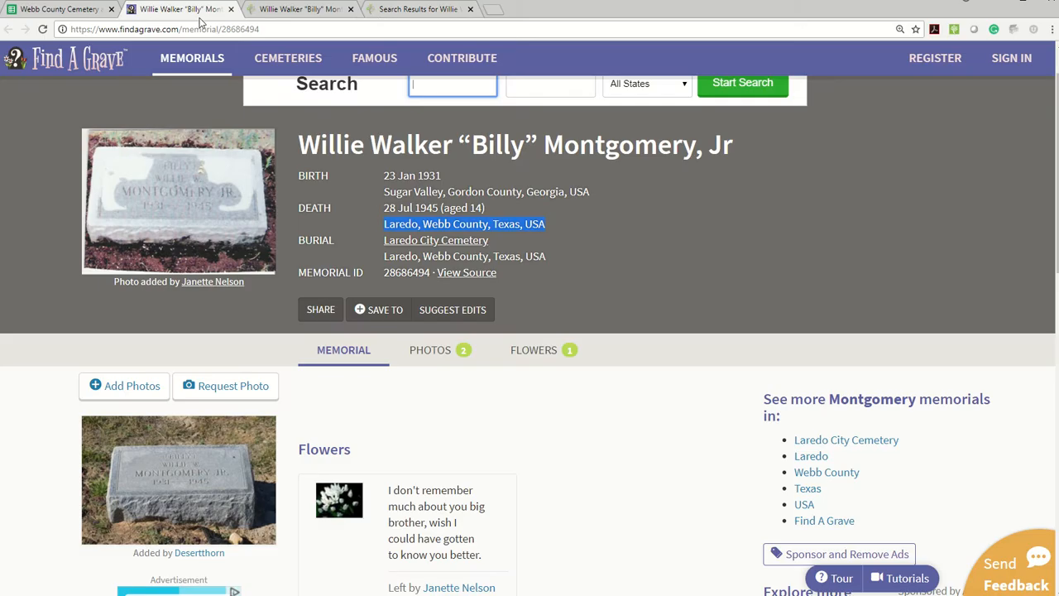
click(404, 14)
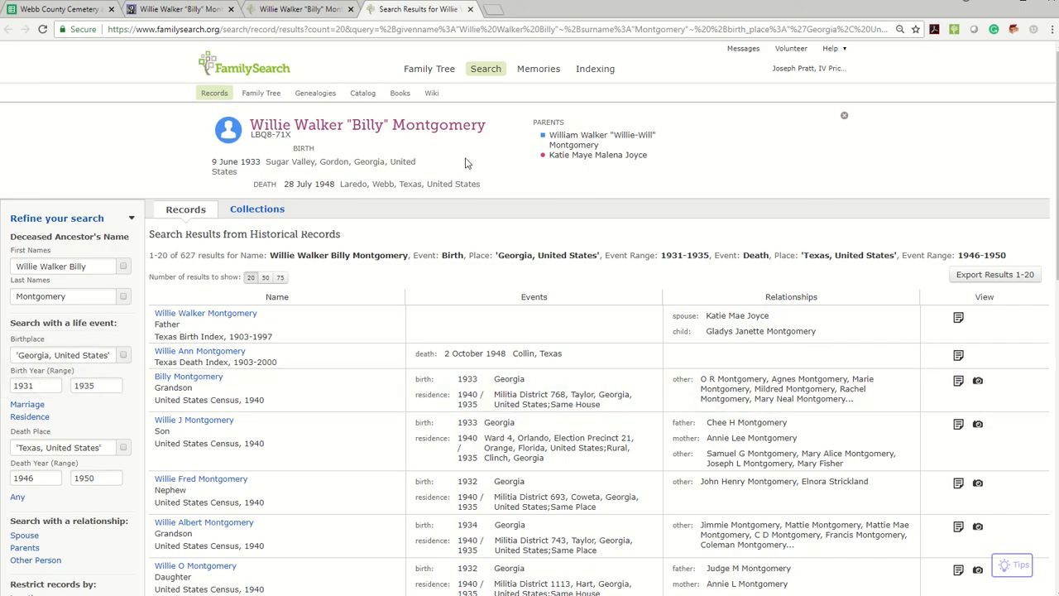
click(471, 10)
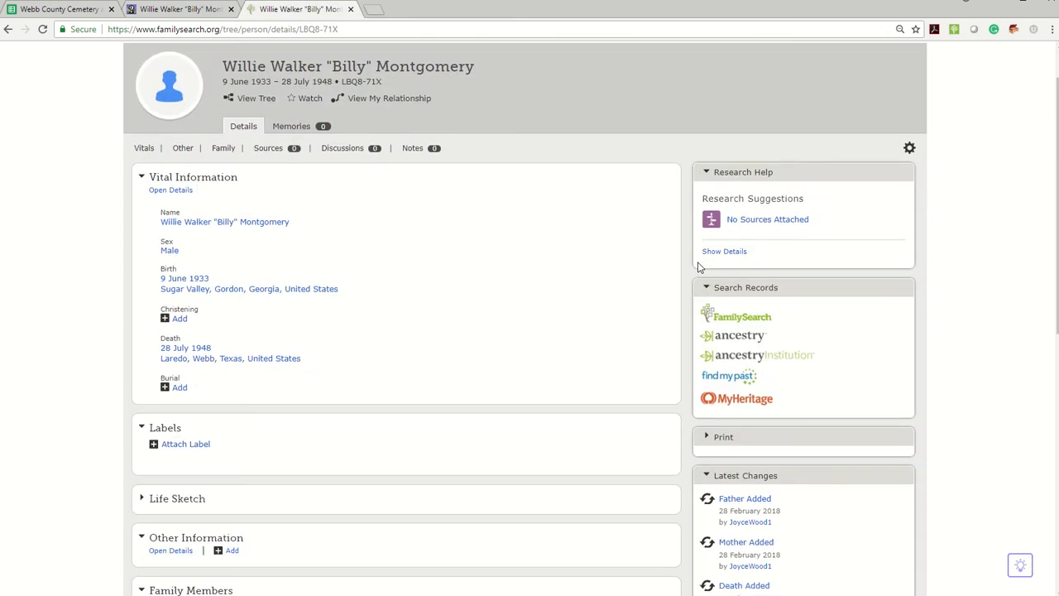
Step: Search Ancestry for the same person and compare its records with the memorial and the Family Tree person's birth and death details
click(732, 332)
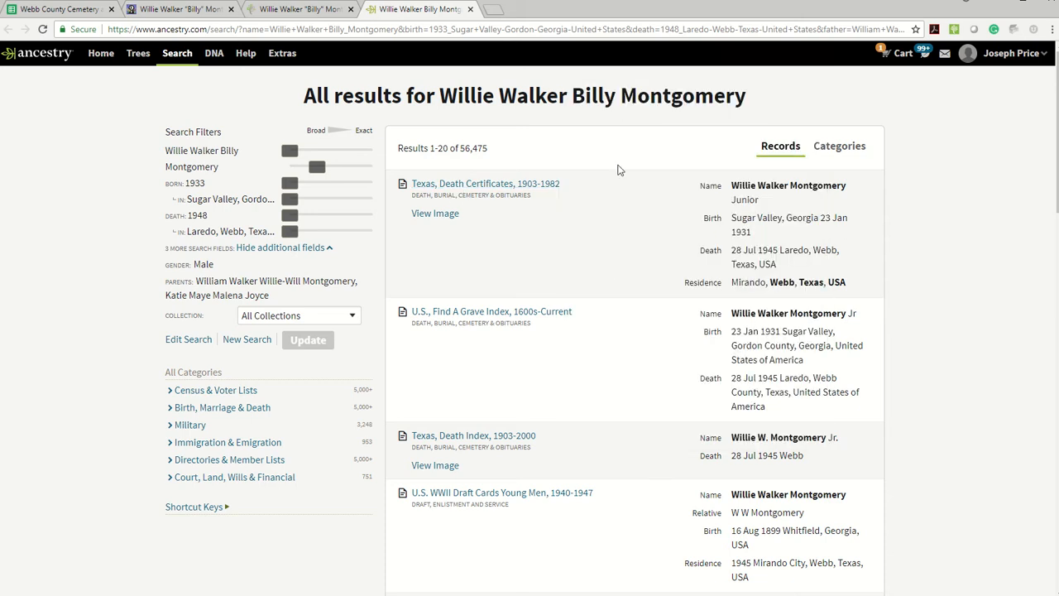
click(166, 9)
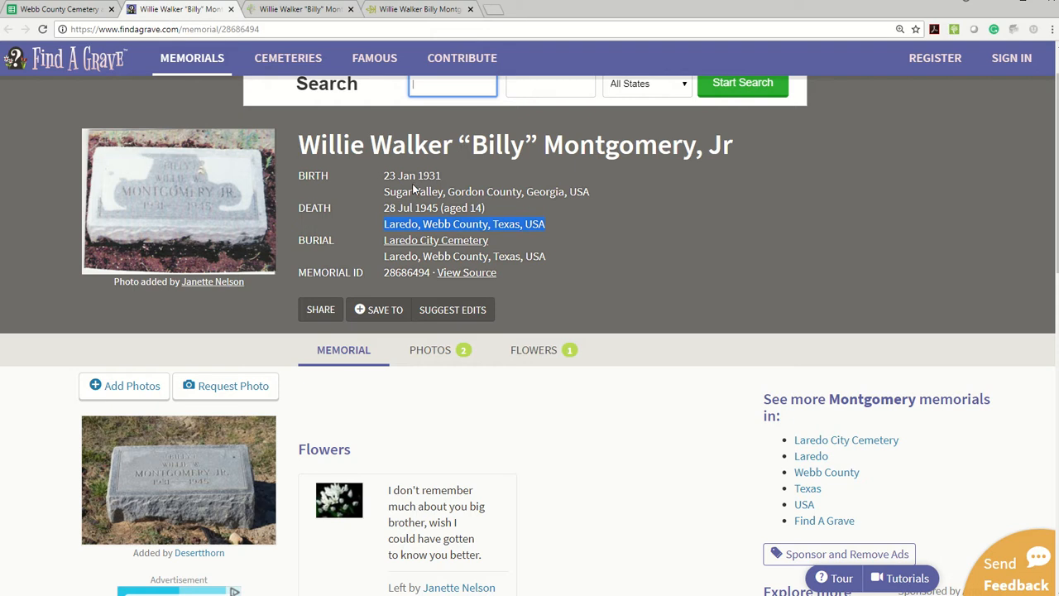
click(297, 9)
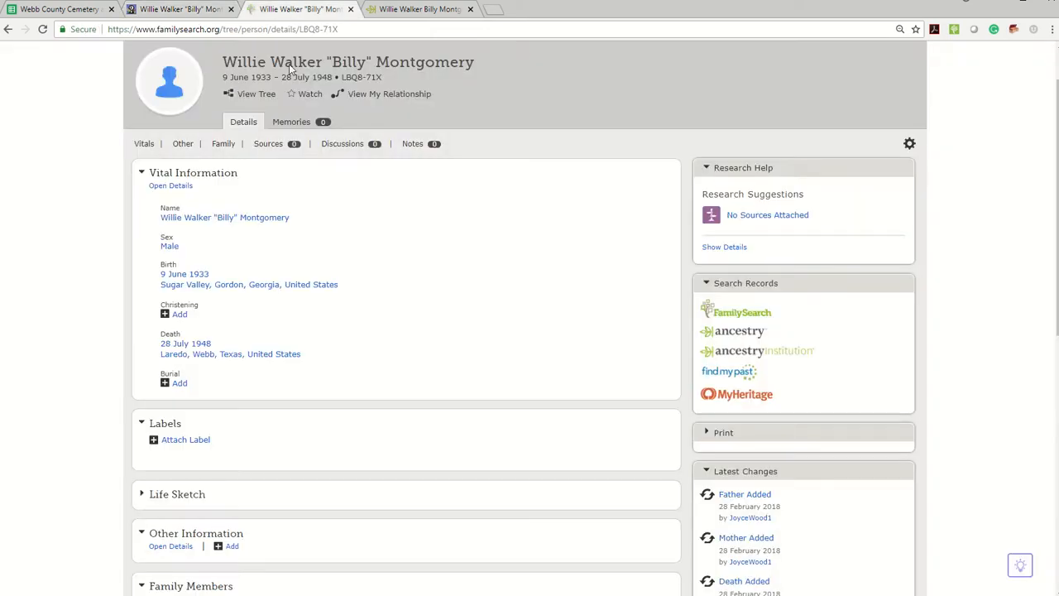
click(418, 9)
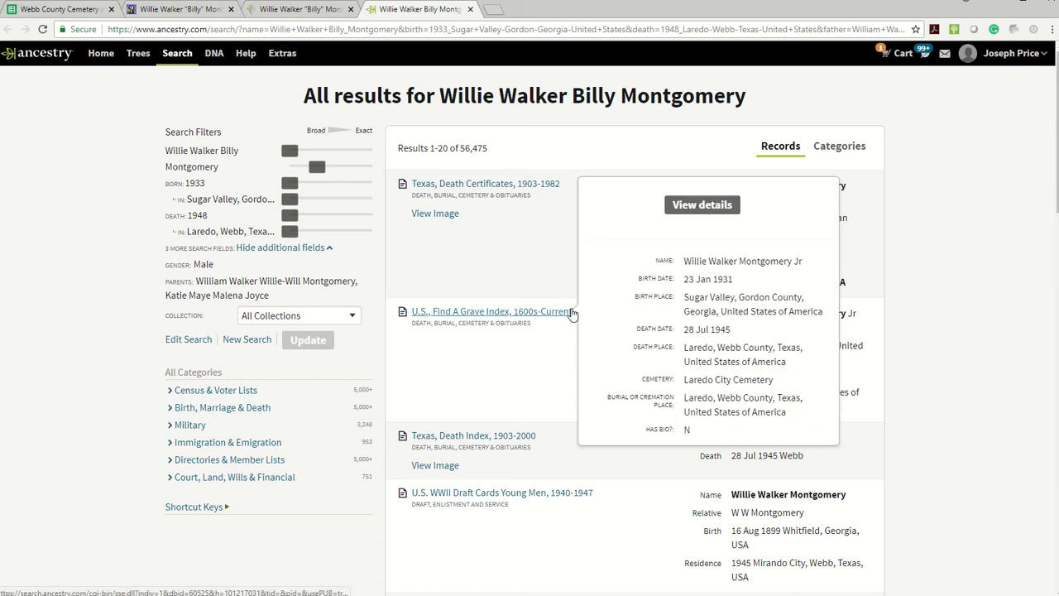
scroll(977, 343, down, 2)
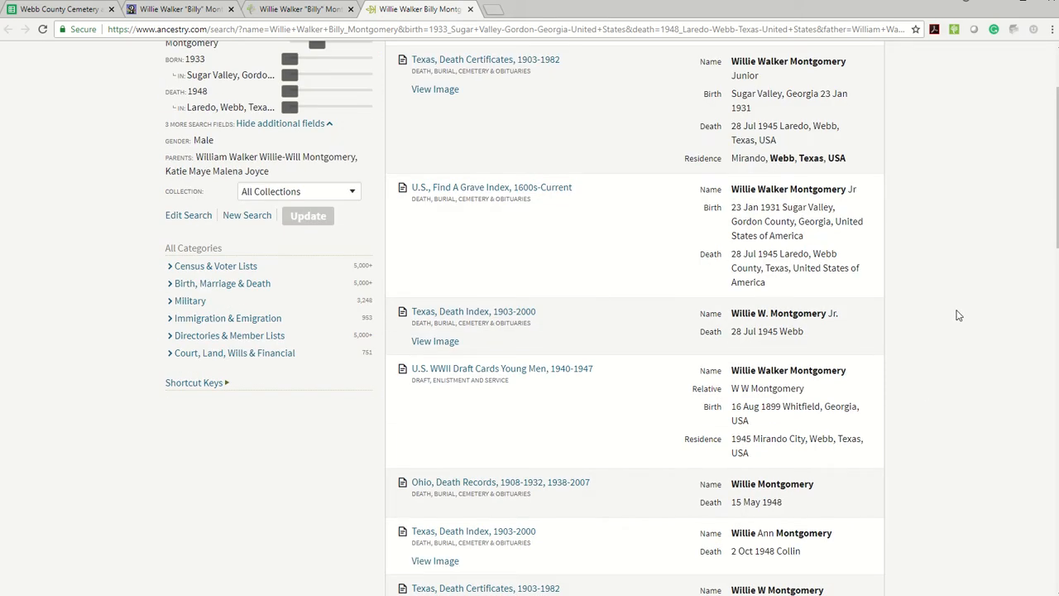
scroll(958, 316, down, 2)
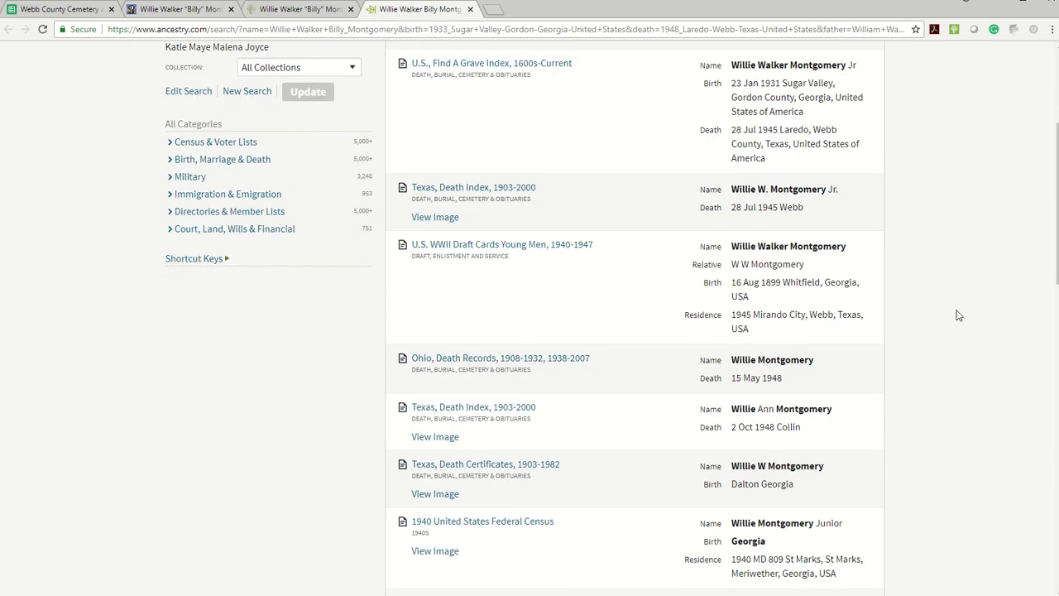
scroll(958, 315, up, 3)
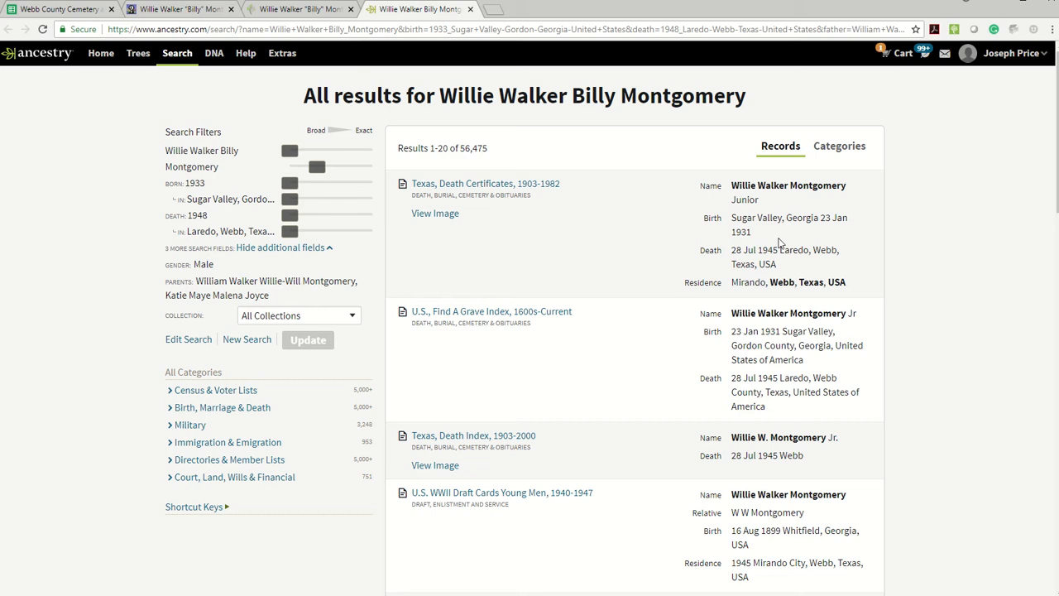
Step: Take the birth date from the Ancestry Texas, Death Certificates result, check it against the memorial, and save it as the Family Tree person's birth date
drag(778, 241, 824, 218)
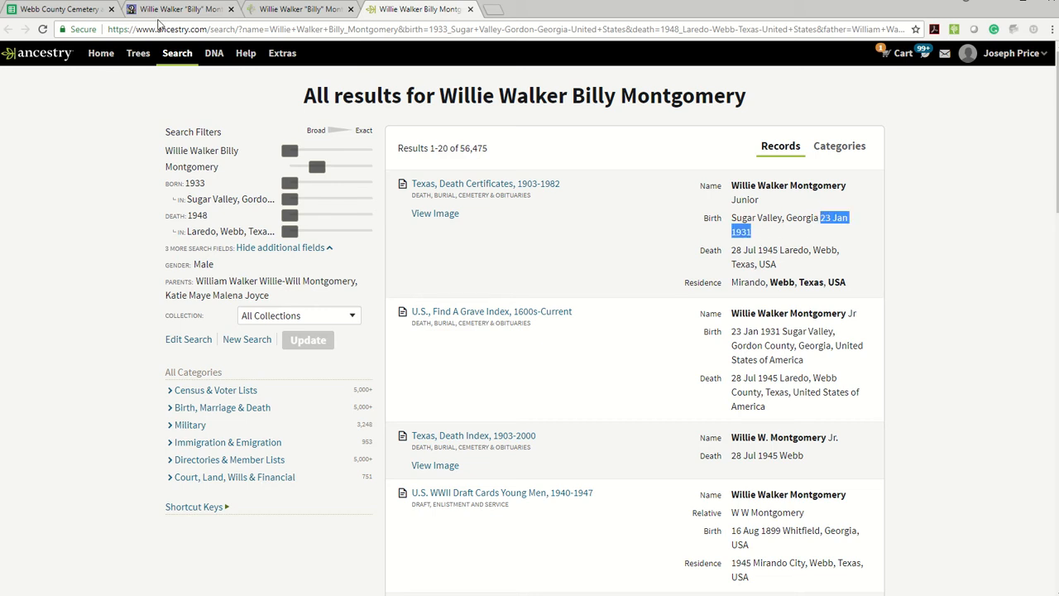
click(203, 10)
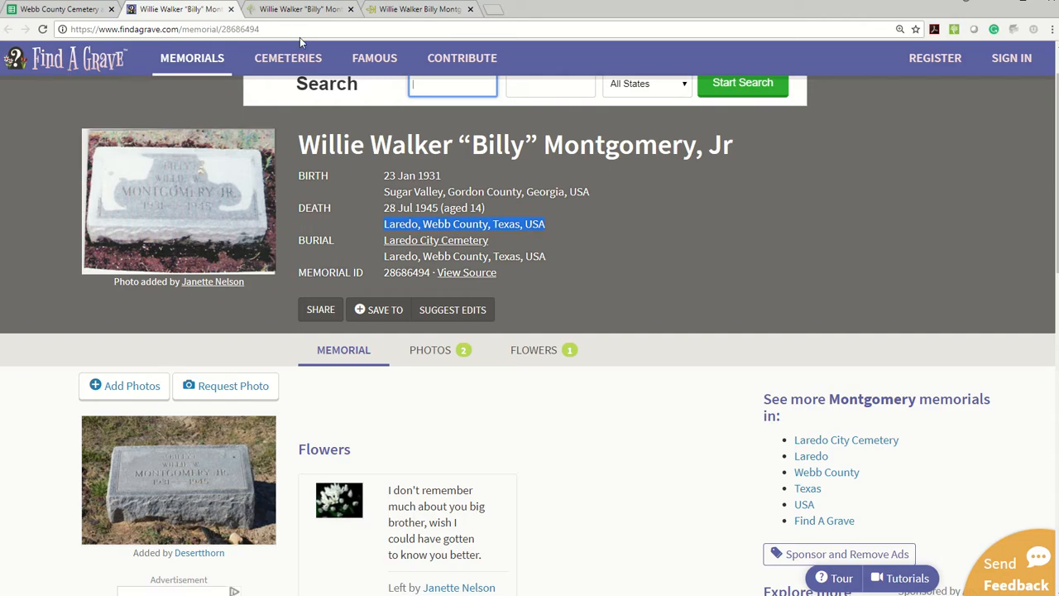
click(296, 10)
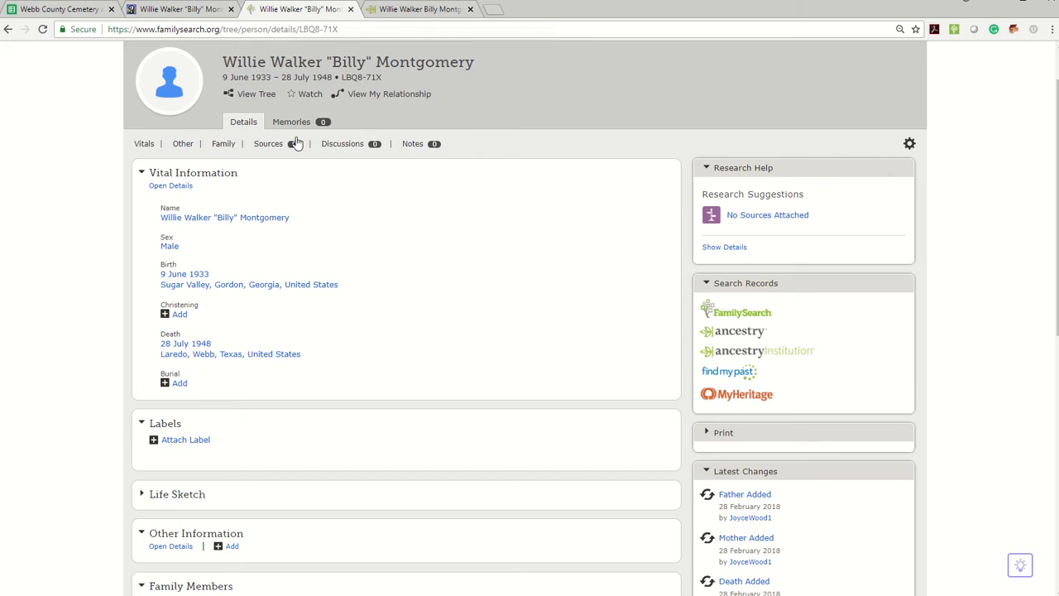
click(495, 284)
click(578, 270)
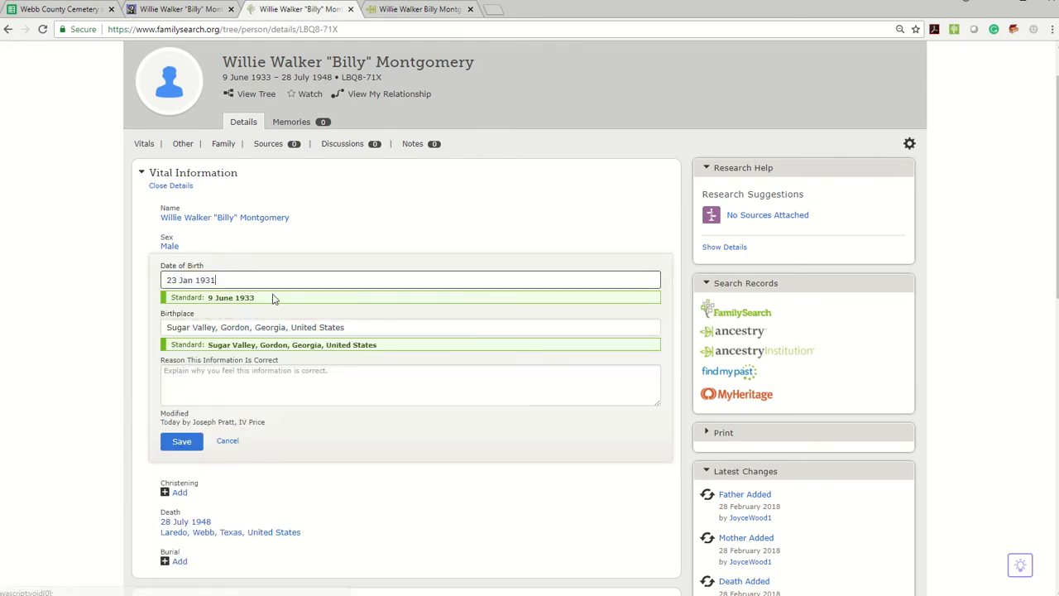
click(184, 308)
click(168, 441)
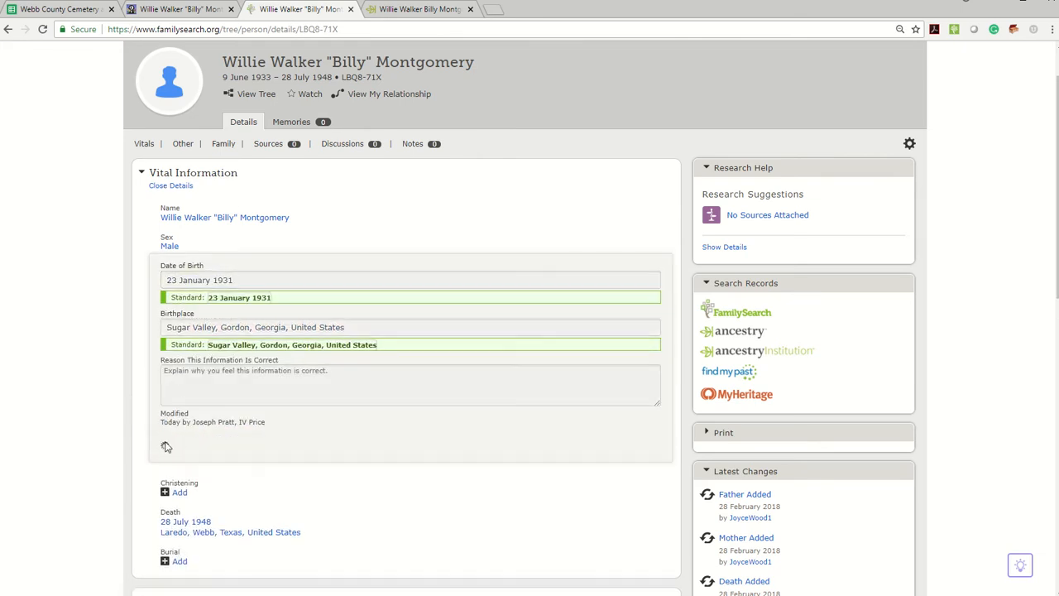
click(634, 270)
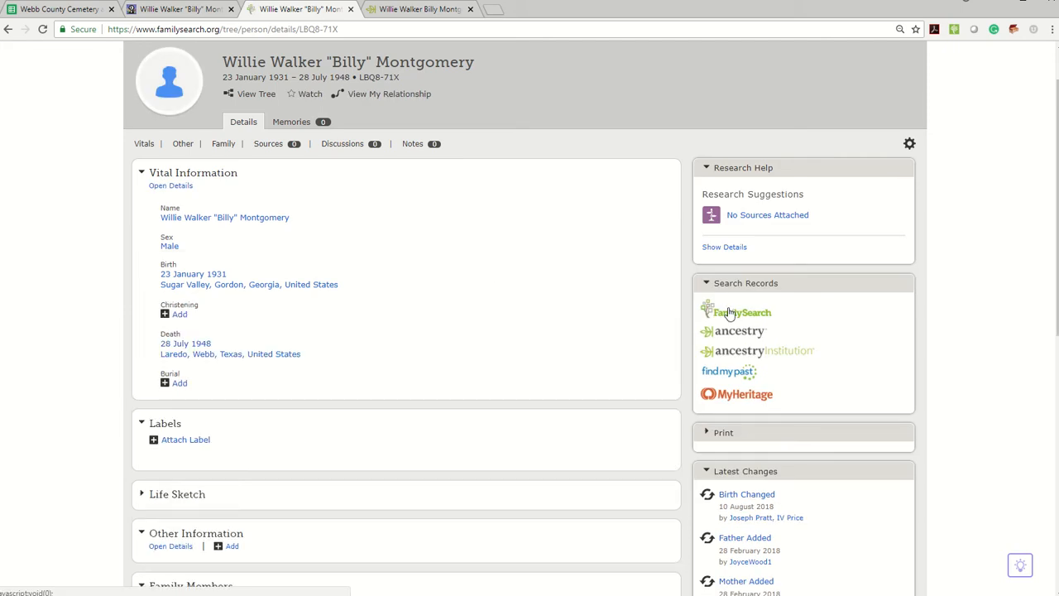
Step: Repeat the FamilySearch records search, and check the name's spelling in Ancestry's U.S., Find A Grave Index record
click(735, 315)
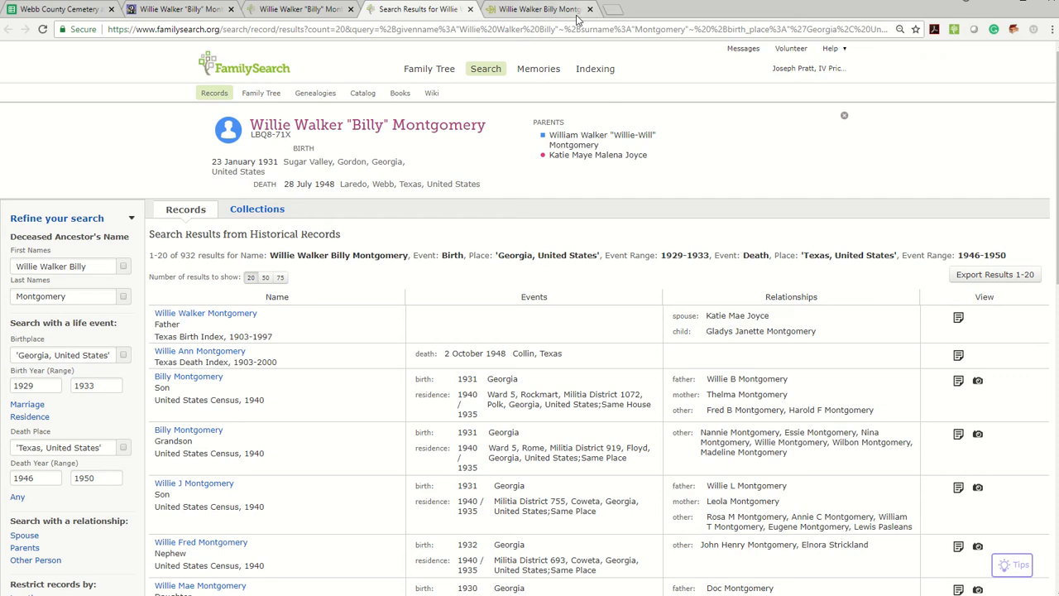
click(545, 10)
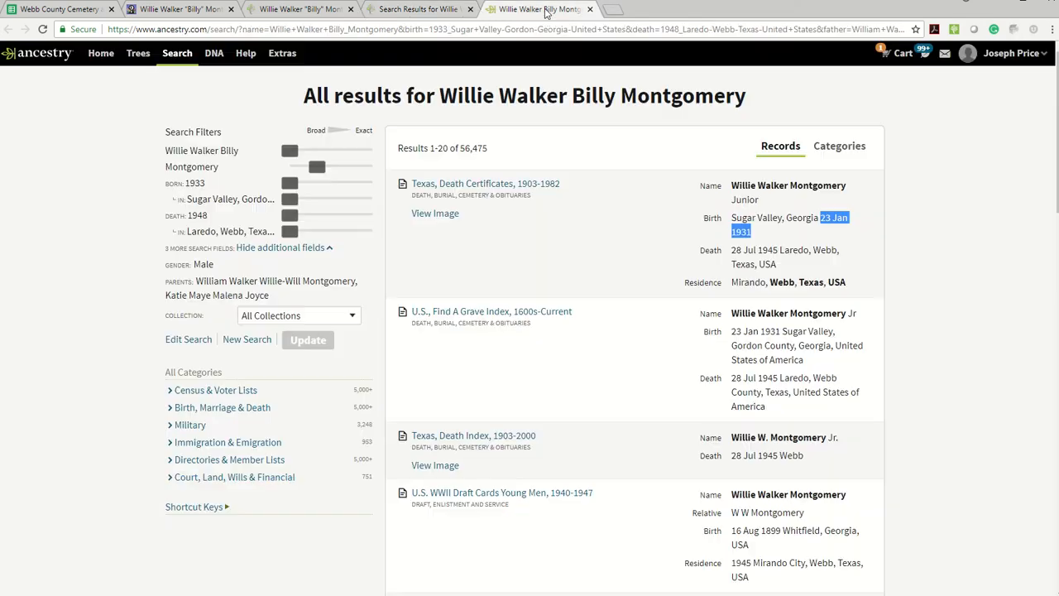
click(453, 313)
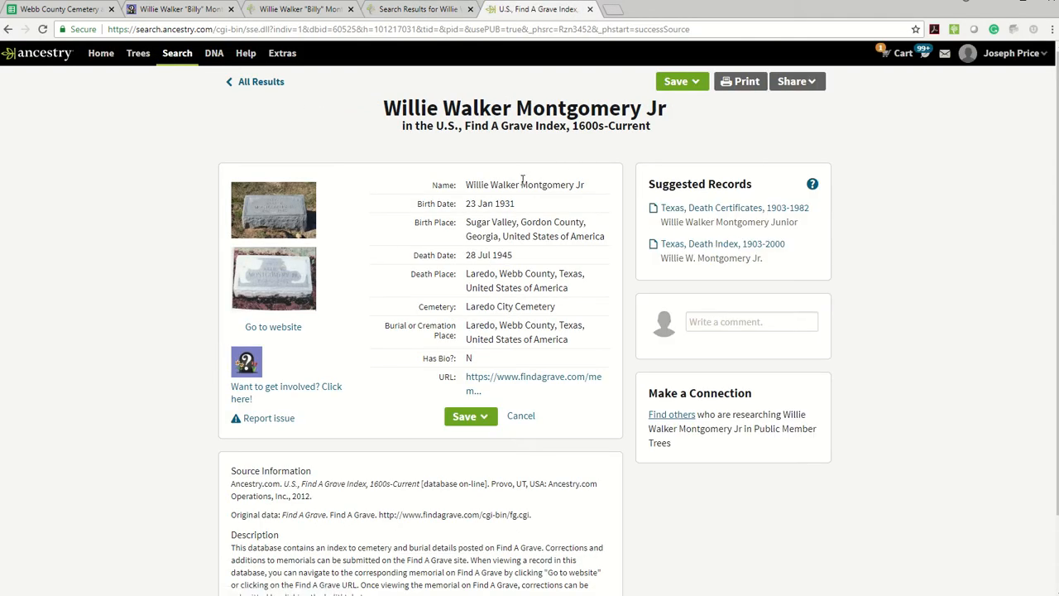
drag(520, 185, 465, 185)
key(ctrl+c)
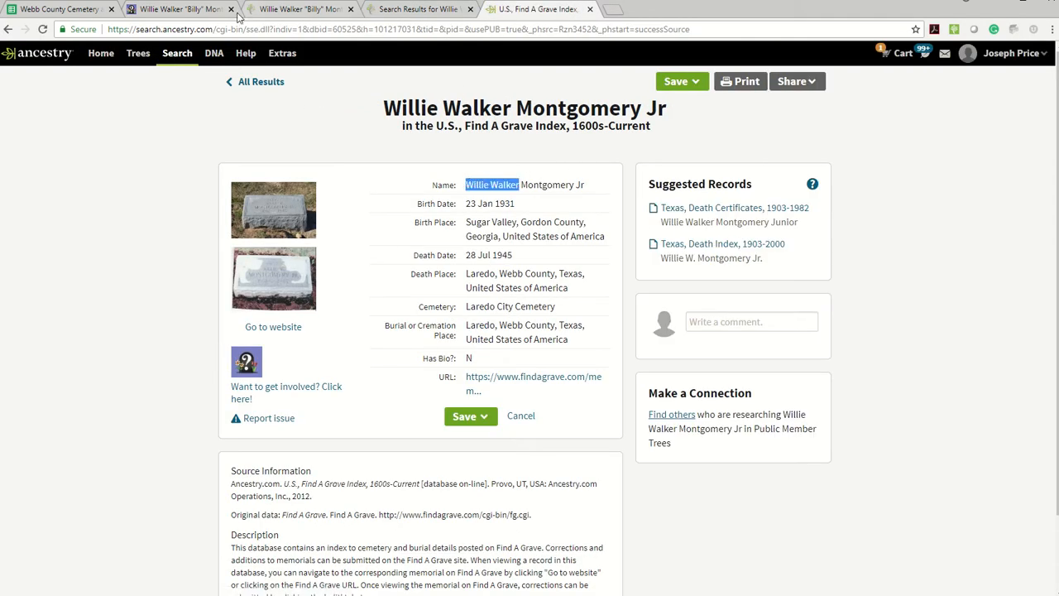
Step: Remove the nickname from First Names in the FamilySearch record search, check the Ancestry record again, and update the results
click(385, 10)
click(97, 268)
key(BackSpace)
key(BackSpace)
key(BackSpace)
key(BackSpace)
key(BackSpace)
key(BackSpace)
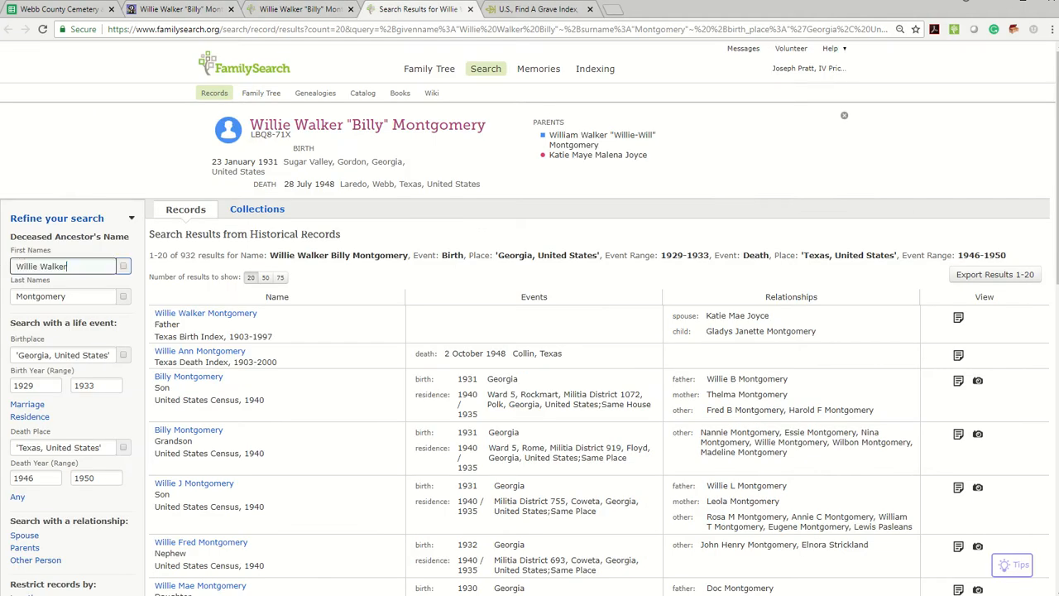
click(517, 10)
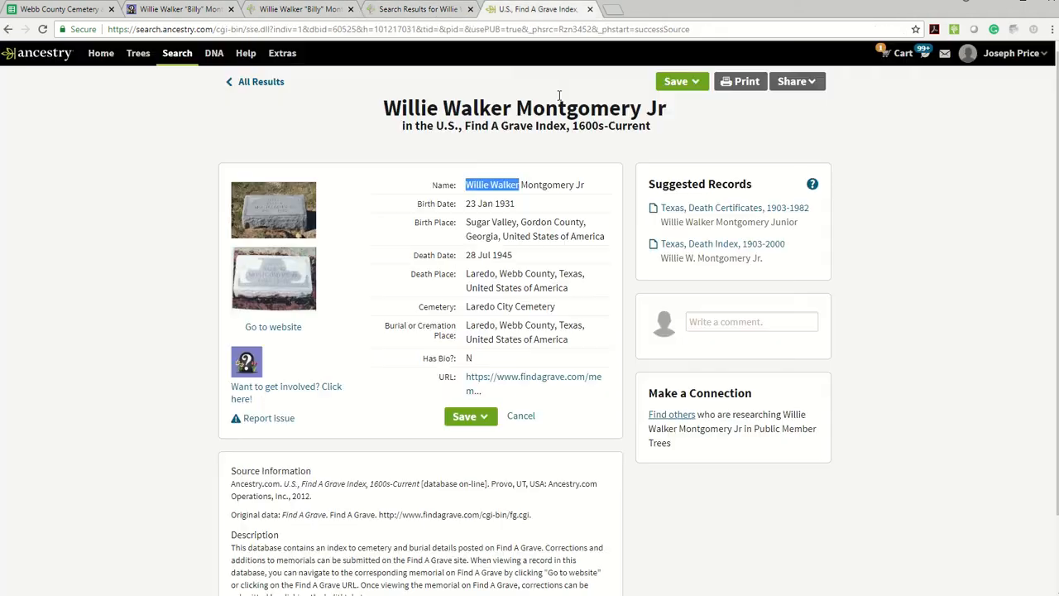
click(377, 10)
scroll(62, 339, down, 1)
scroll(50, 496, down, 3)
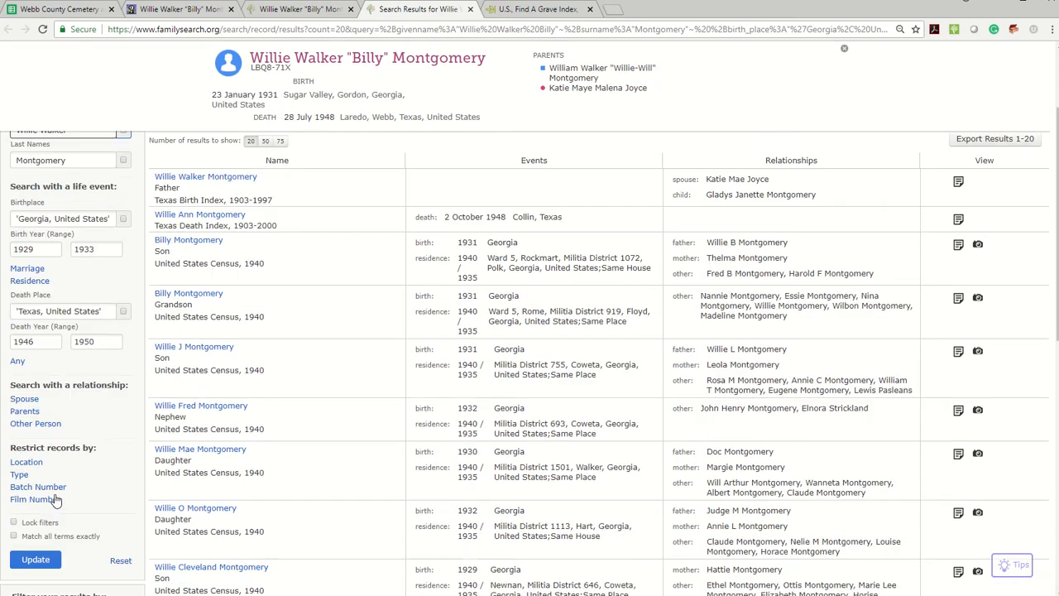
click(36, 508)
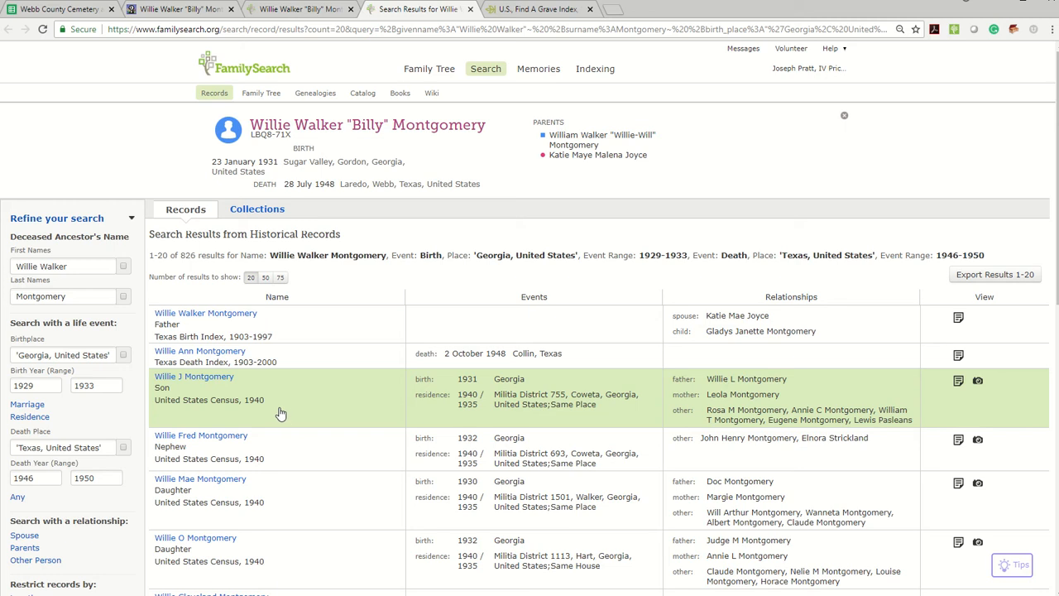
Step: Recheck the memorial, open the Find A Grave link of row 33 from the spreadsheet, and close the previous memorial and person pages
click(173, 10)
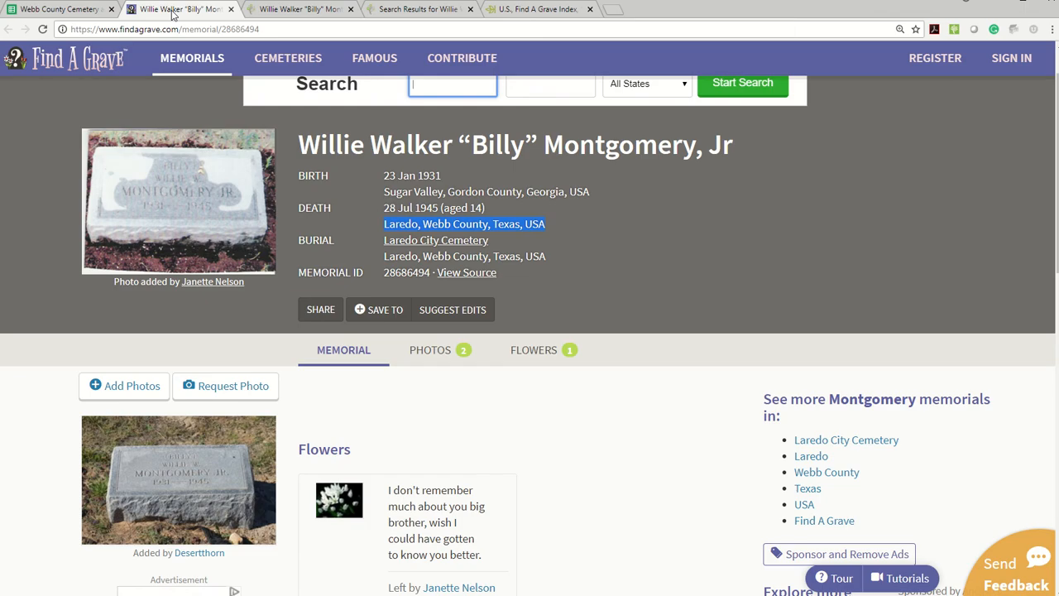
click(48, 9)
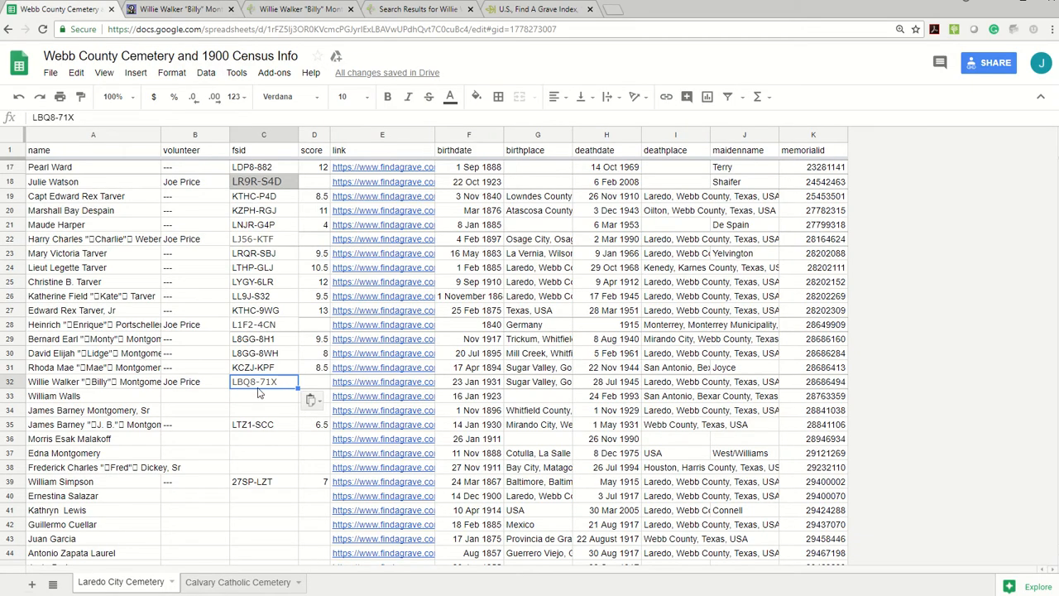
click(360, 399)
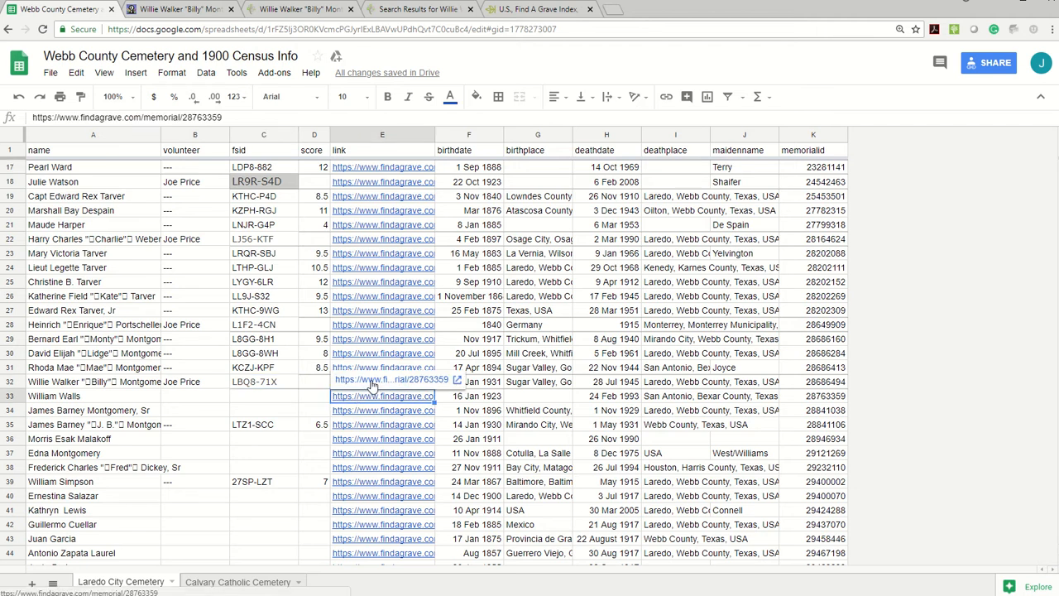
click(373, 386)
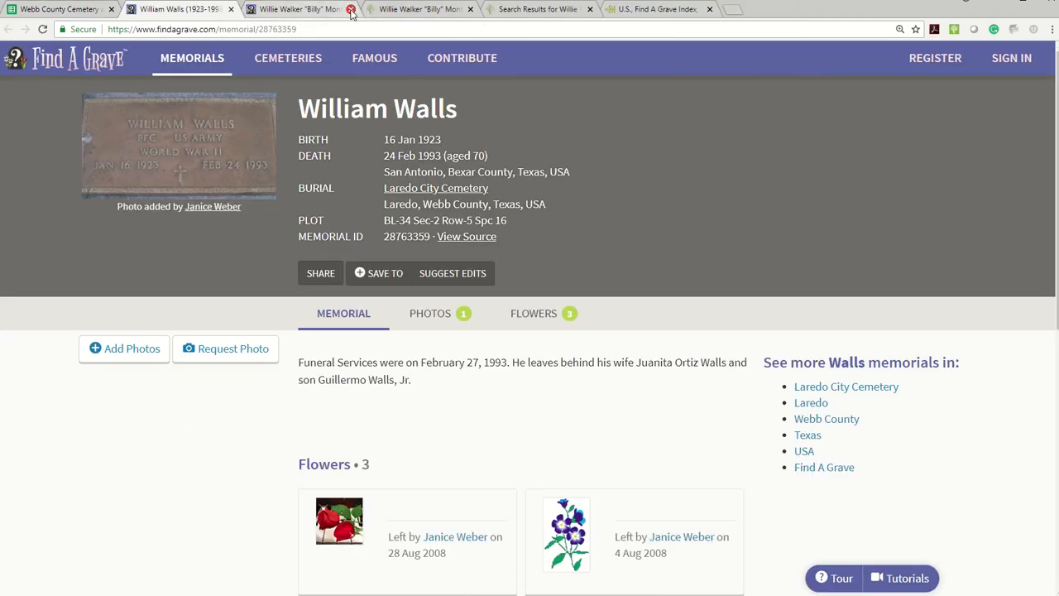
click(351, 9)
click(351, 9)
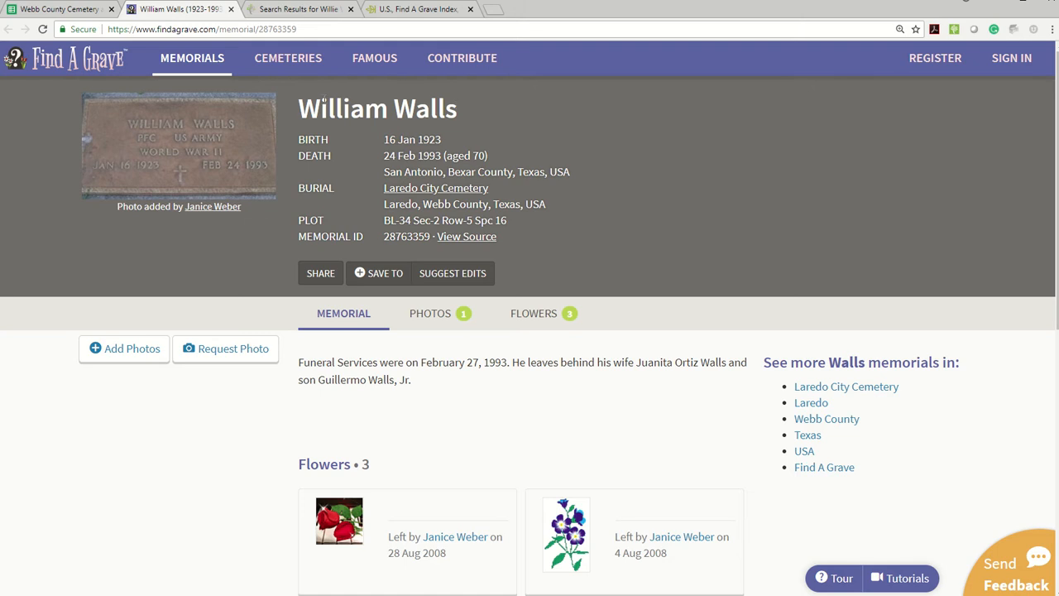
Step: Close the Ancestry record and open the Family Tree person page from the FamilySearch search results
click(418, 9)
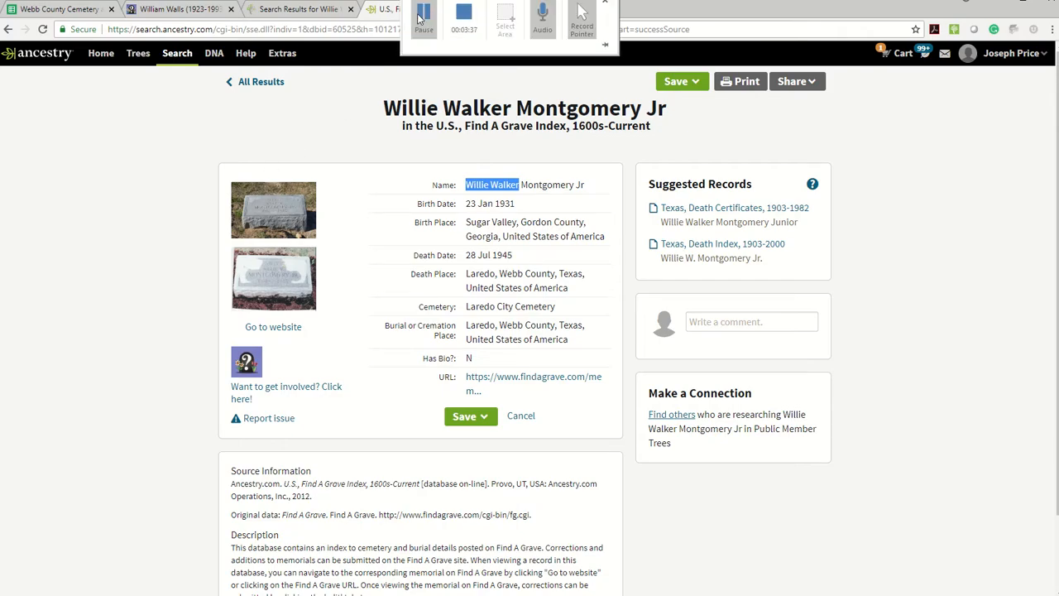
click(337, 96)
click(471, 9)
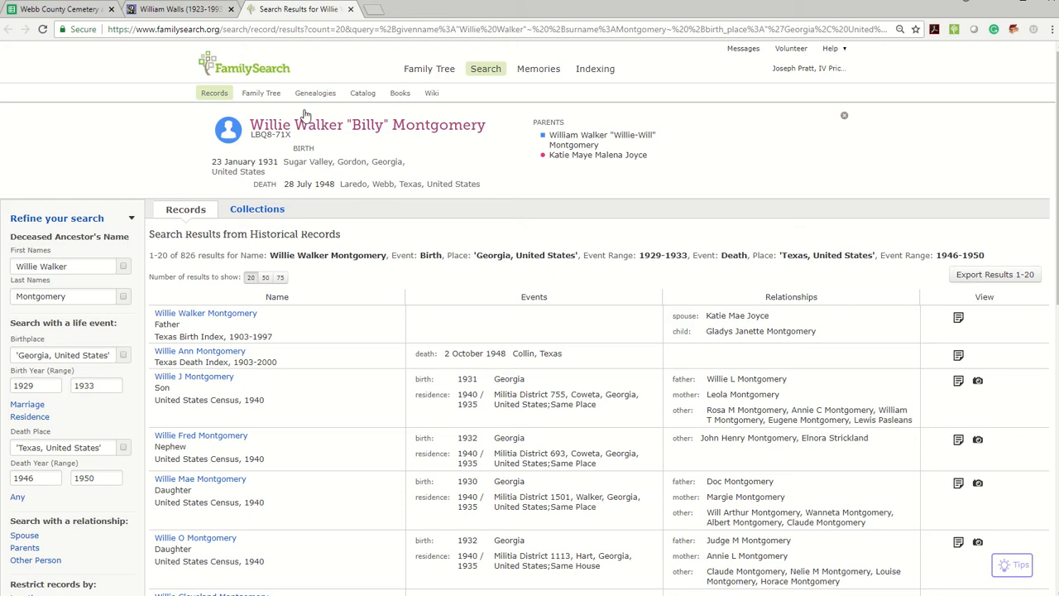
click(258, 134)
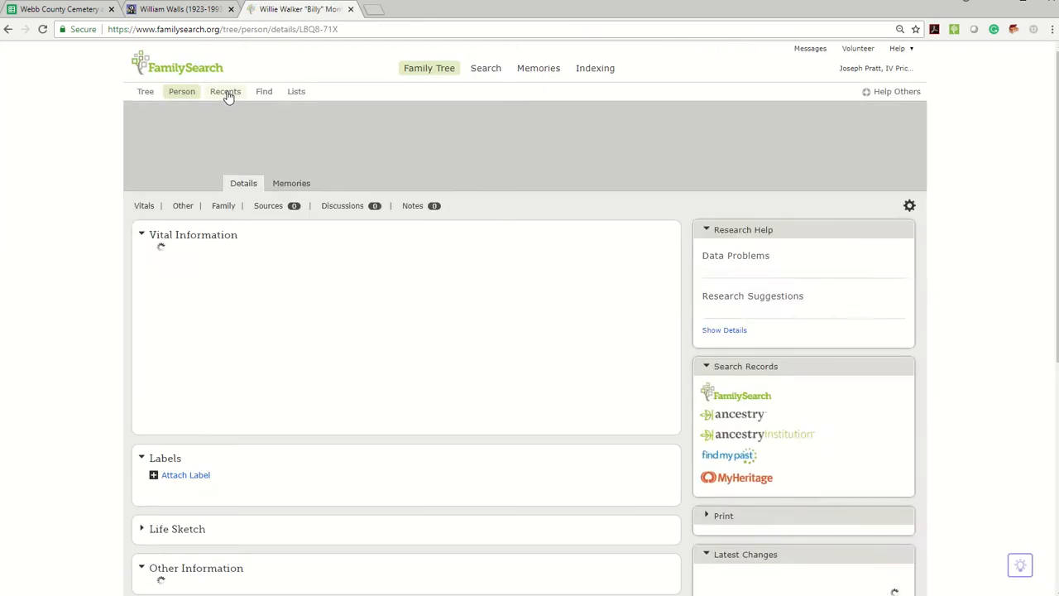
Step: Start adding an unconnected person to the Family Tree with the memorial's first and last name, sex Male and status Deceased
click(230, 93)
click(251, 403)
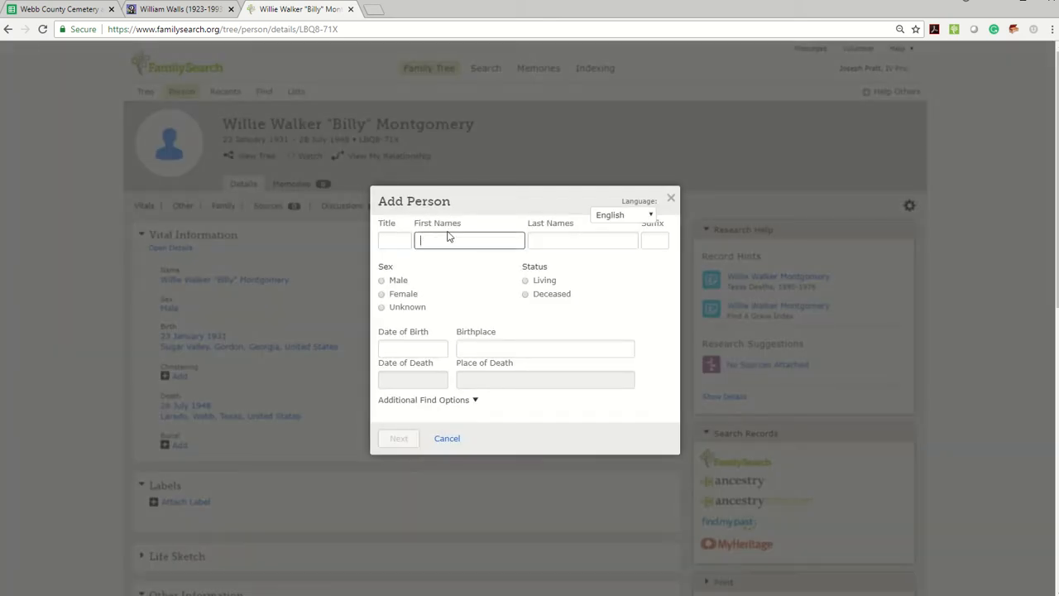
key(ctrl+v)
drag(479, 241, 406, 242)
key(Tab)
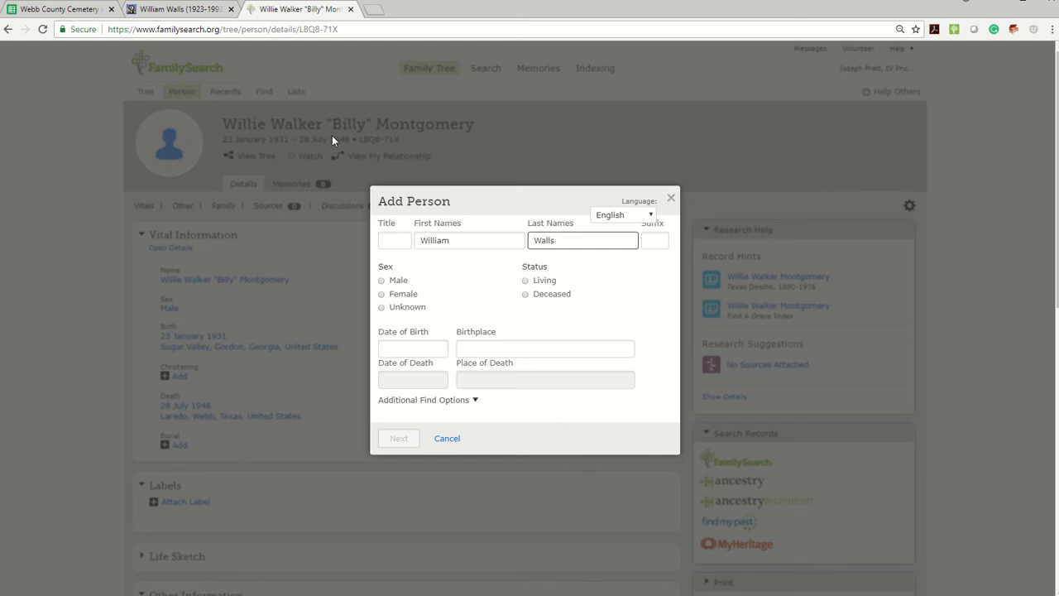
click(394, 280)
click(527, 296)
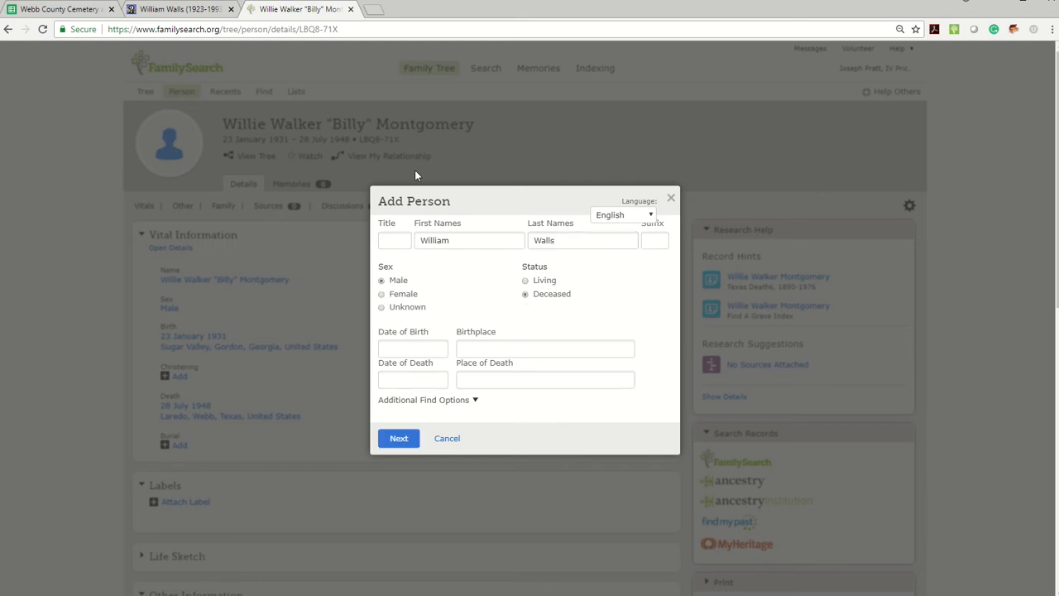
Step: Copy the birth date and the death date, 24 February 1993, from the Find A Grave memorial into the new person's details
click(175, 10)
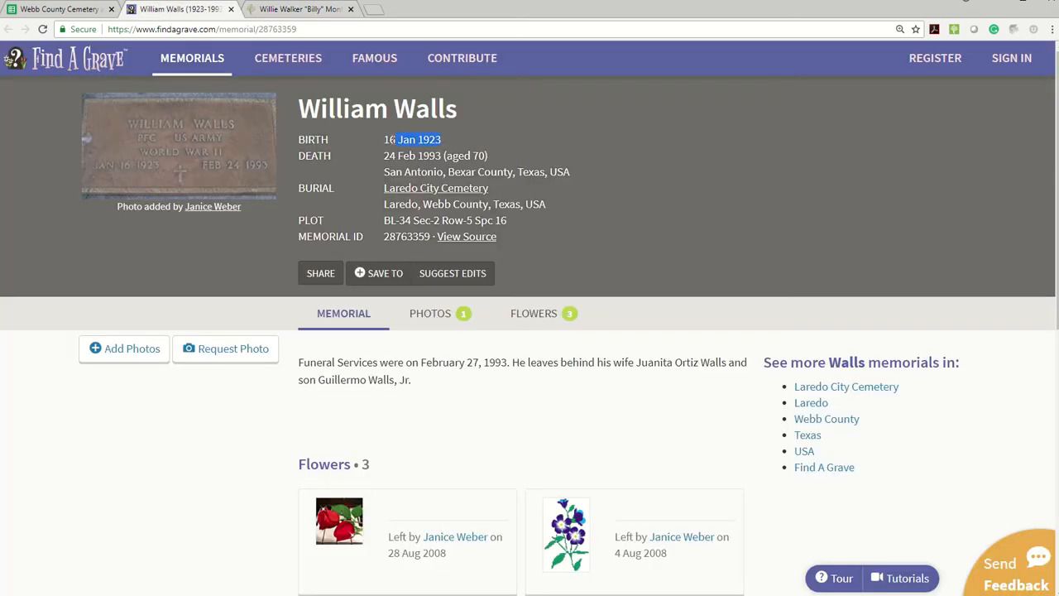
click(286, 9)
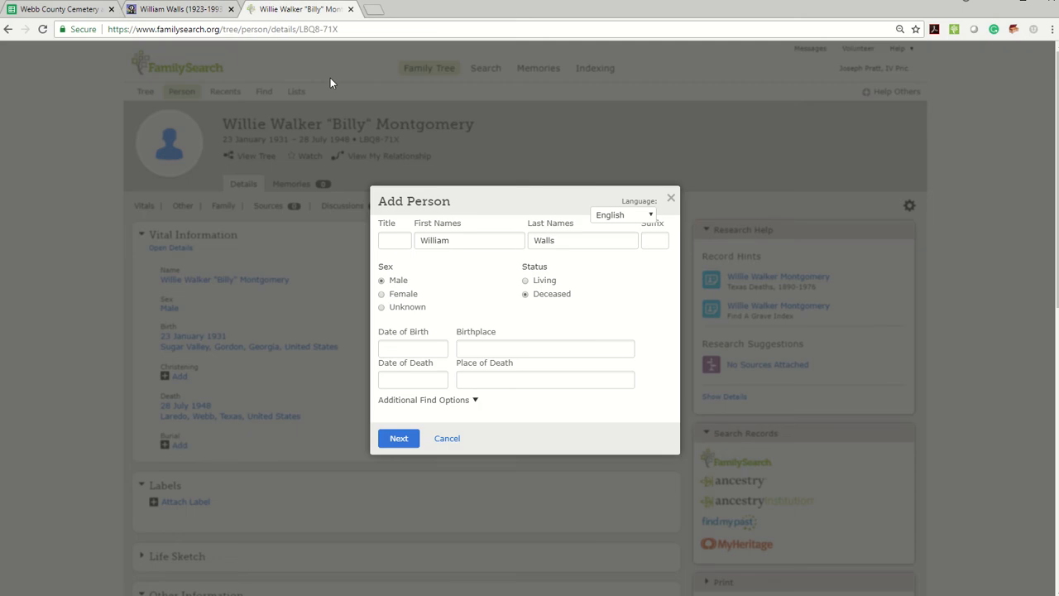
click(409, 351)
text(16 Jan 1923)
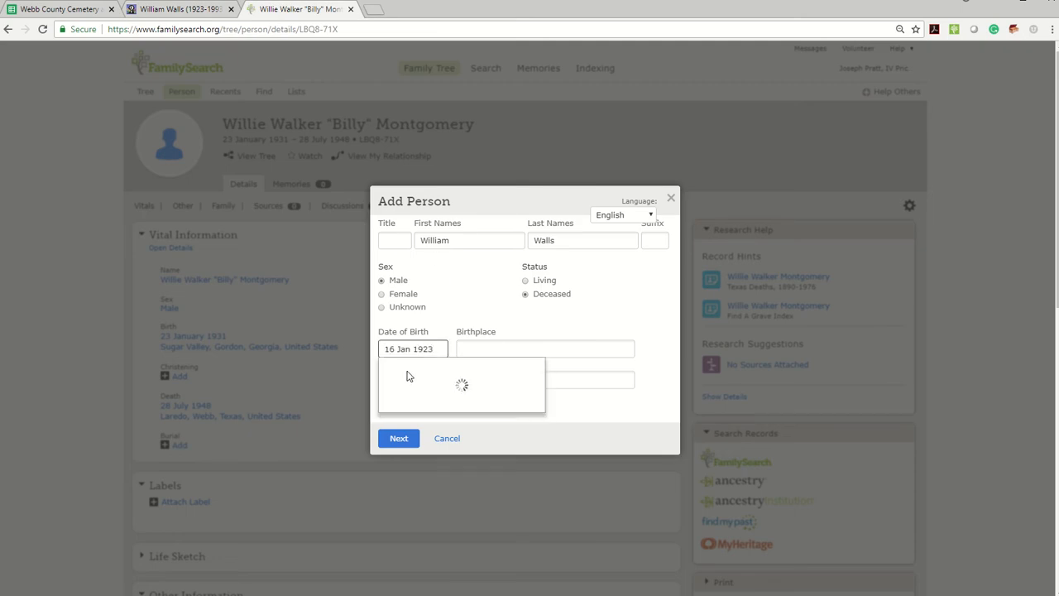
click(401, 369)
click(180, 11)
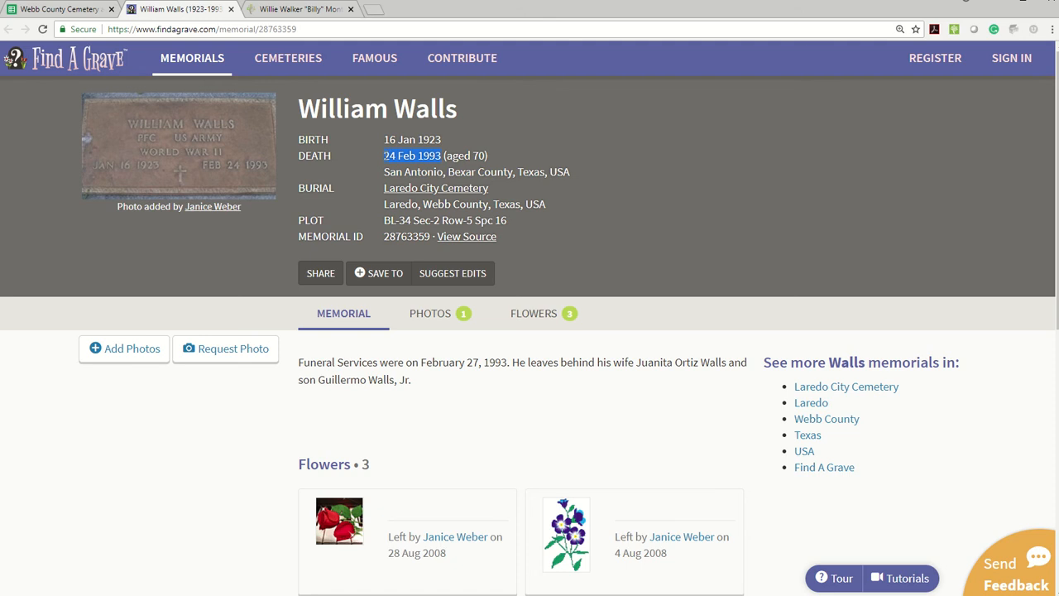
click(282, 10)
text(24 Feb 1993)
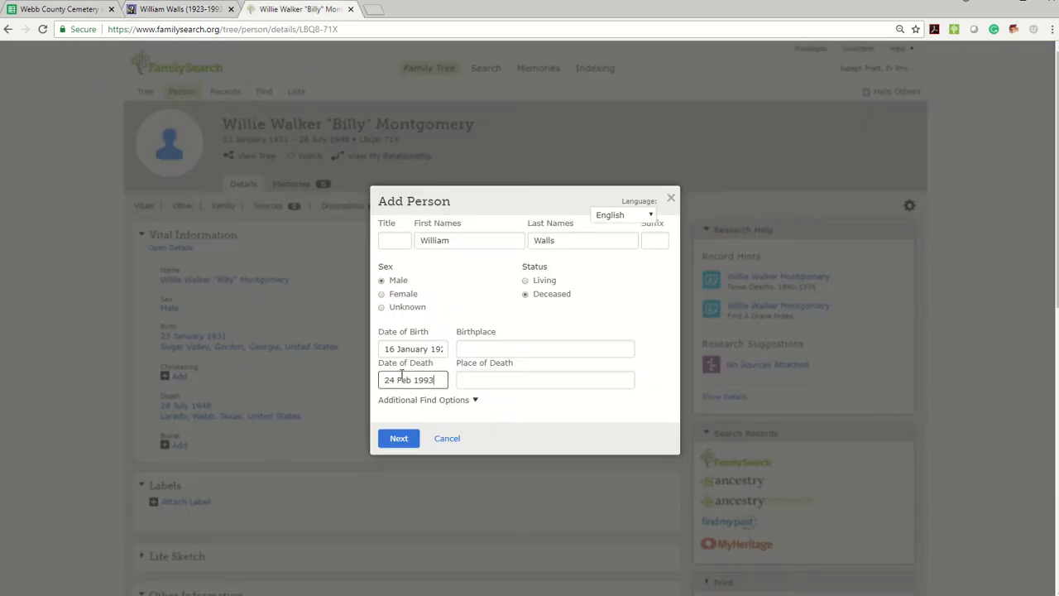
click(411, 404)
Step: Set the place of death to San Antonio, Bexar, Texas, United States, check for possible matches, and create the new person
click(162, 11)
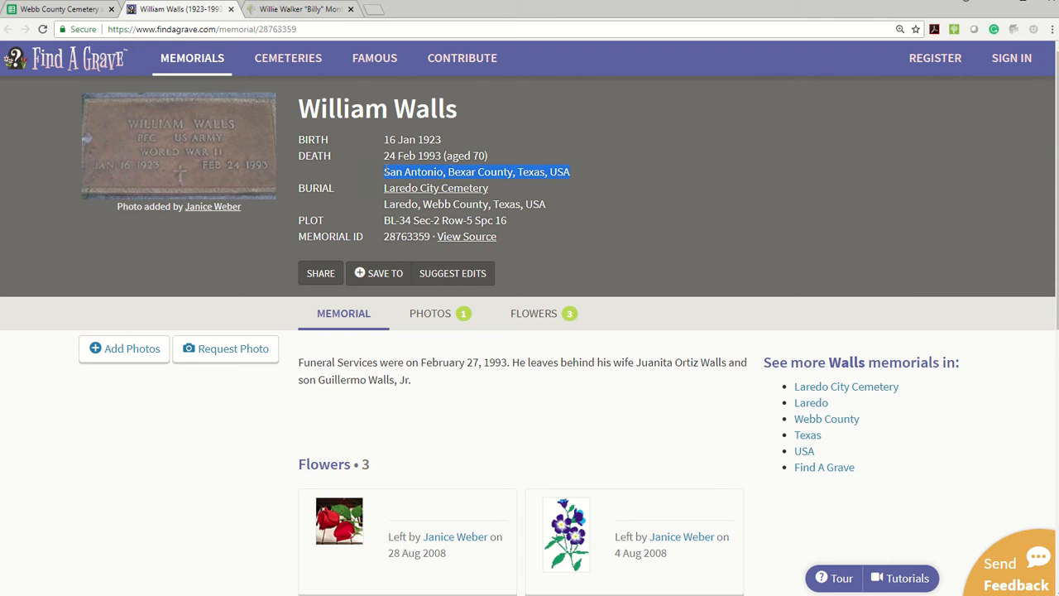
click(296, 8)
click(486, 371)
text(San Antonio, Bexar County, Texas, USA)
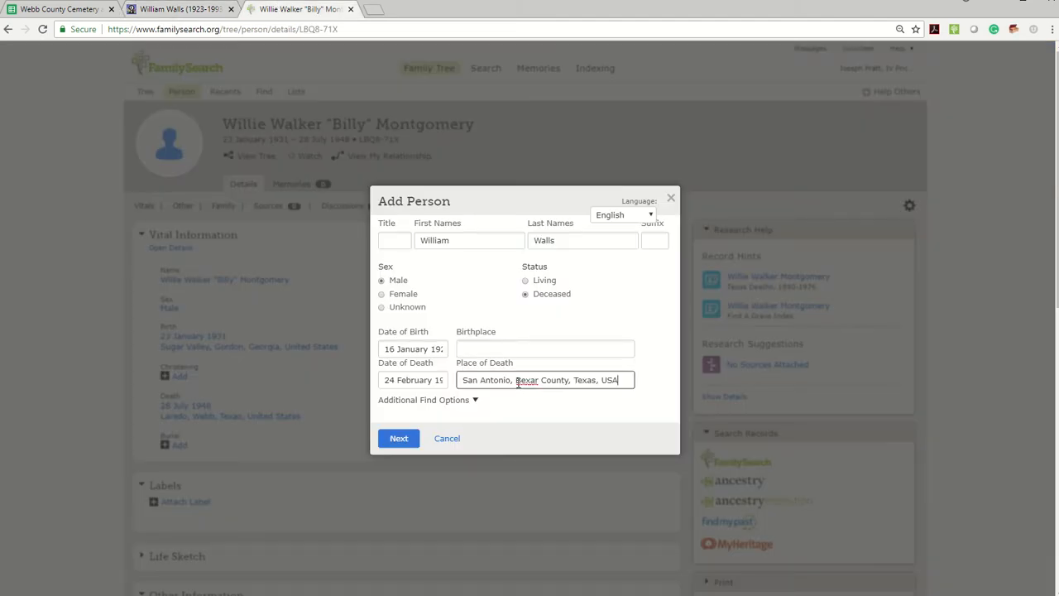
click(488, 399)
click(401, 439)
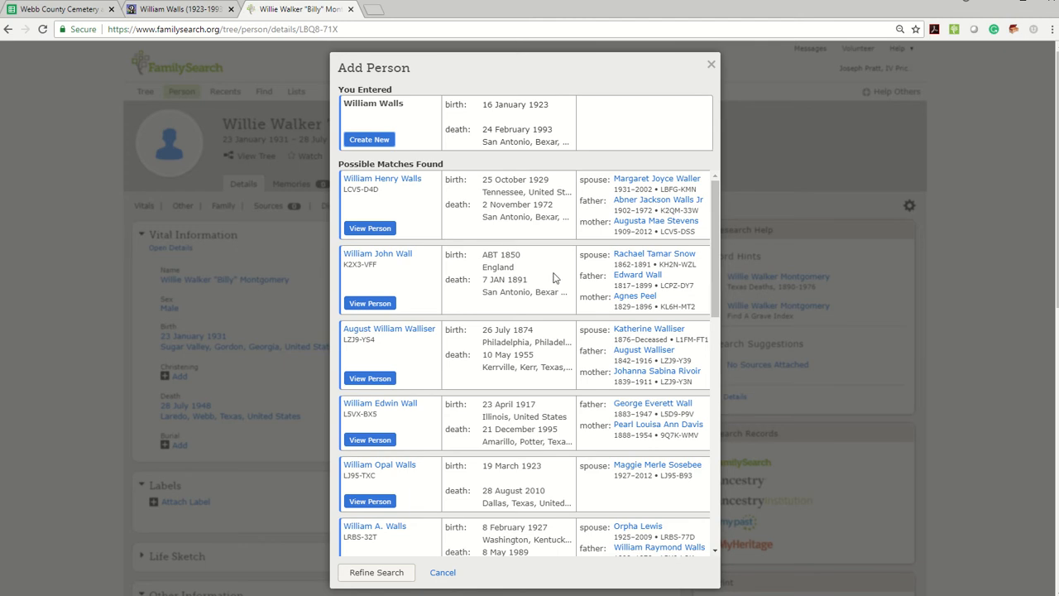
click(369, 139)
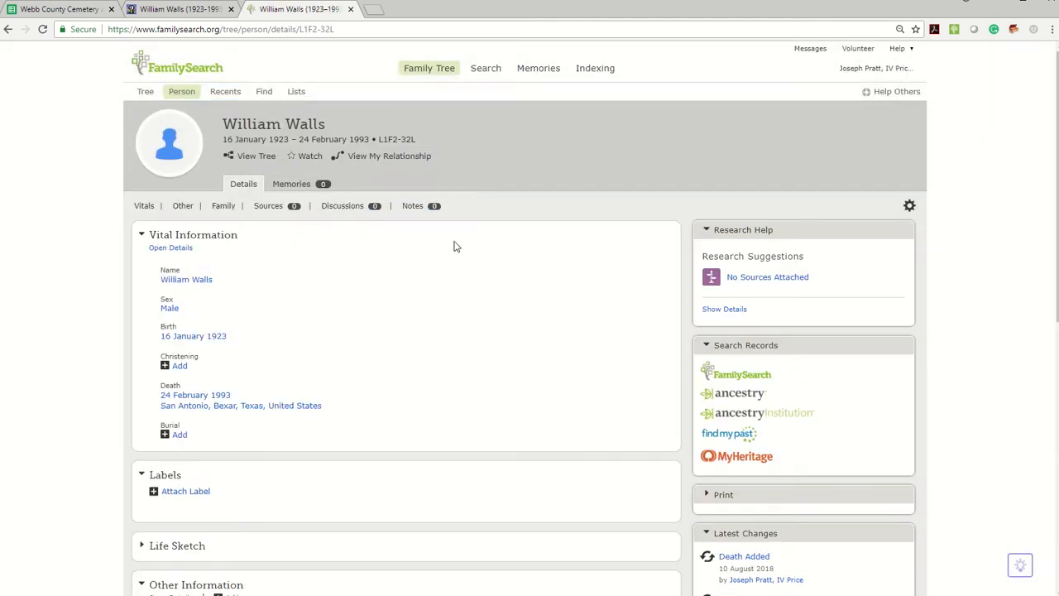
Step: Look over the new person page and read the Find A Grave memorial's biography for family members
scroll(454, 244, down, 4)
scroll(452, 241, up, 3)
click(155, 10)
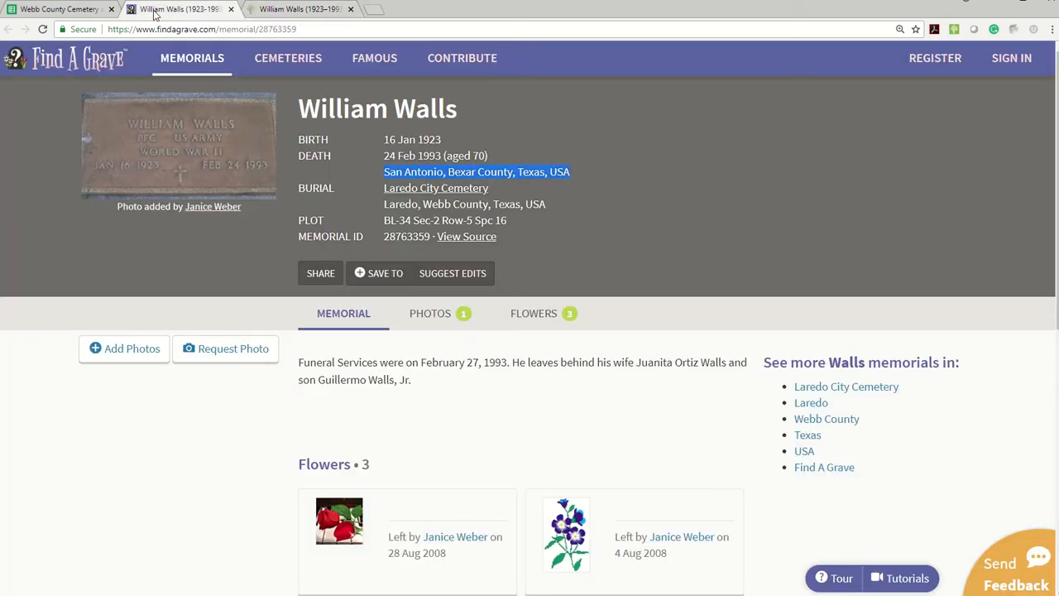
scroll(421, 296, down, 1)
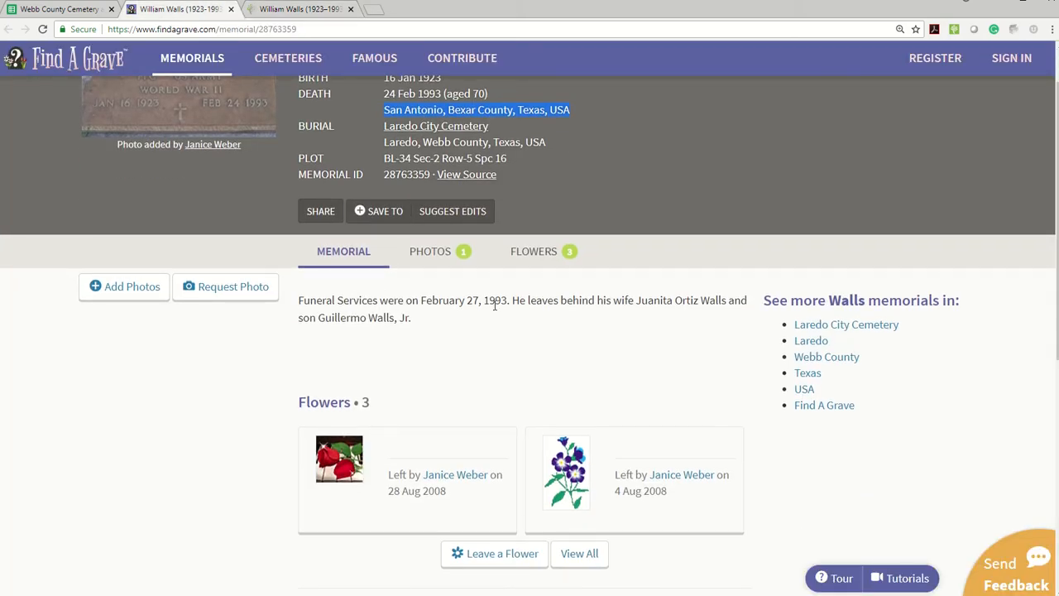
scroll(645, 322, up, 1)
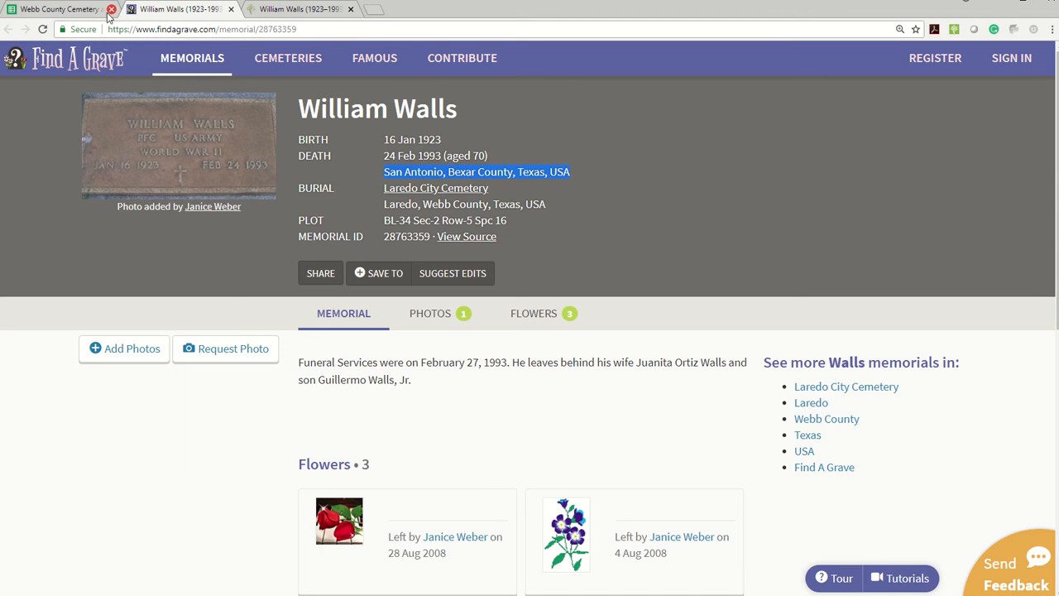
Step: Search Ancestry from the new person's page, open the U.S., Find A Grave Index record, and find matching Public Member Trees
click(278, 10)
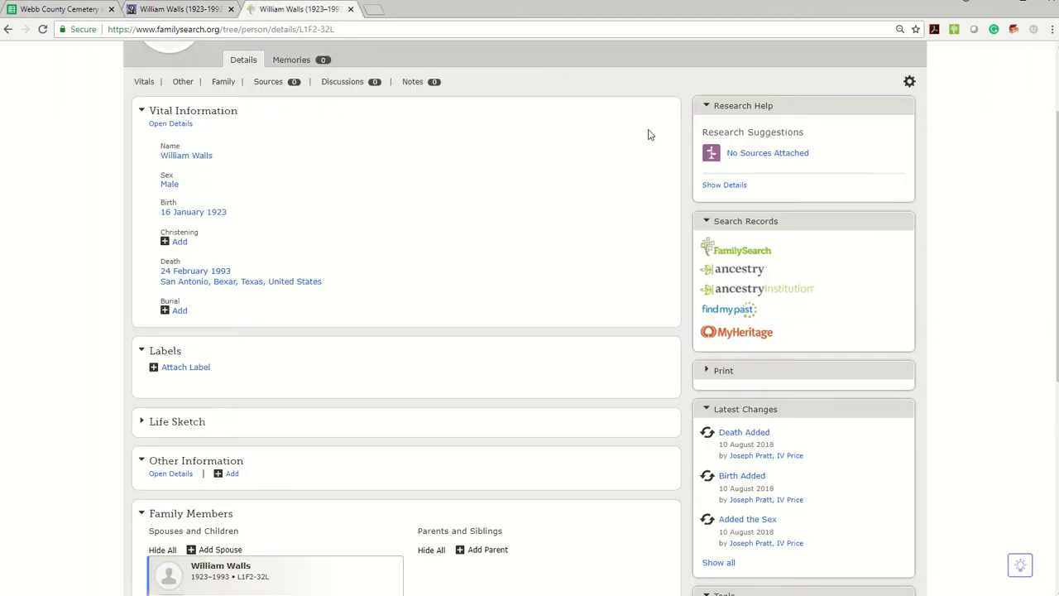
click(734, 275)
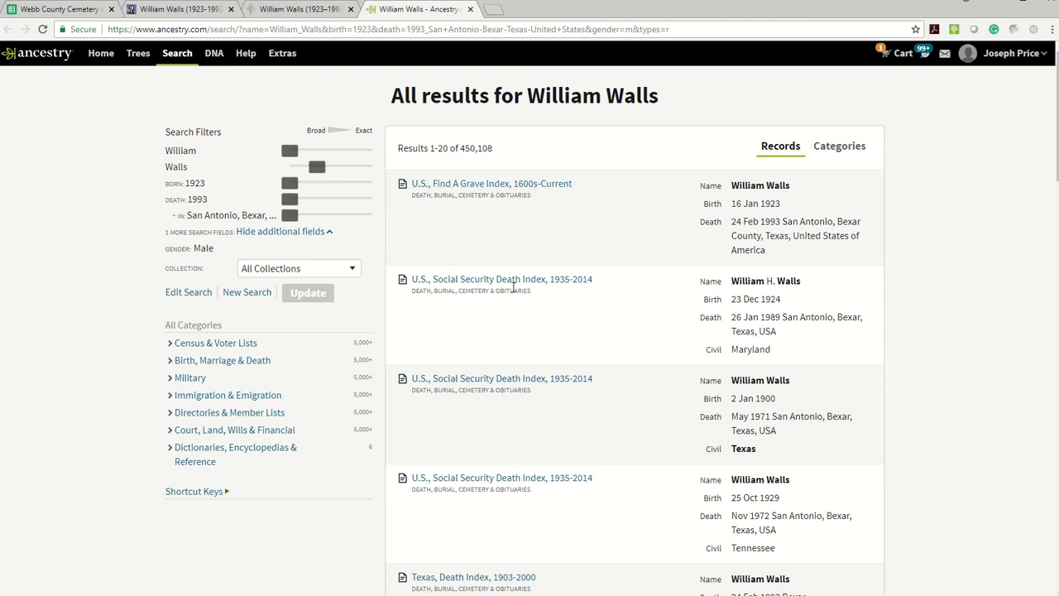
click(441, 185)
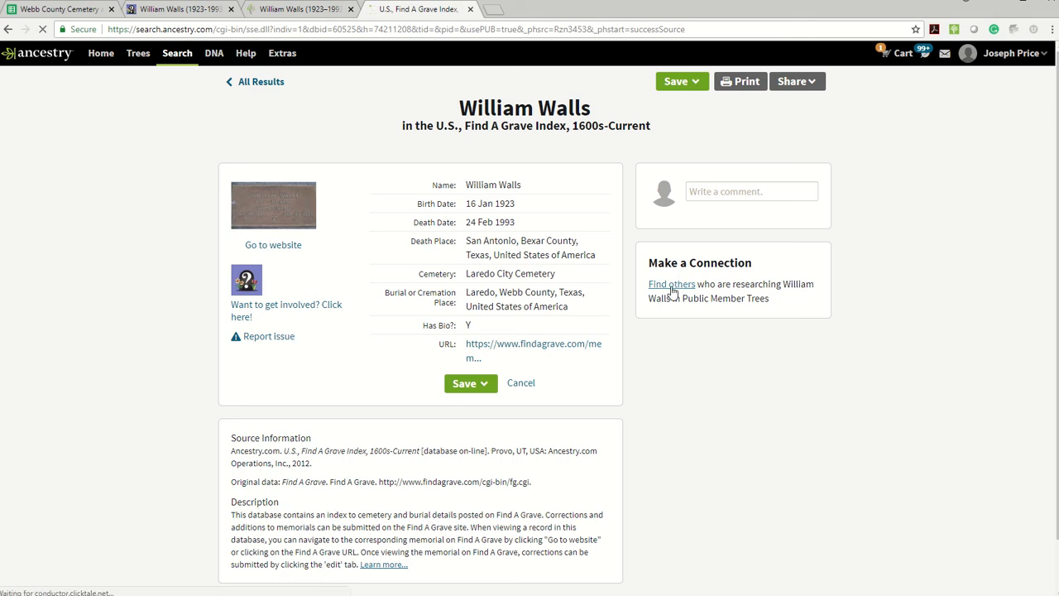
click(675, 289)
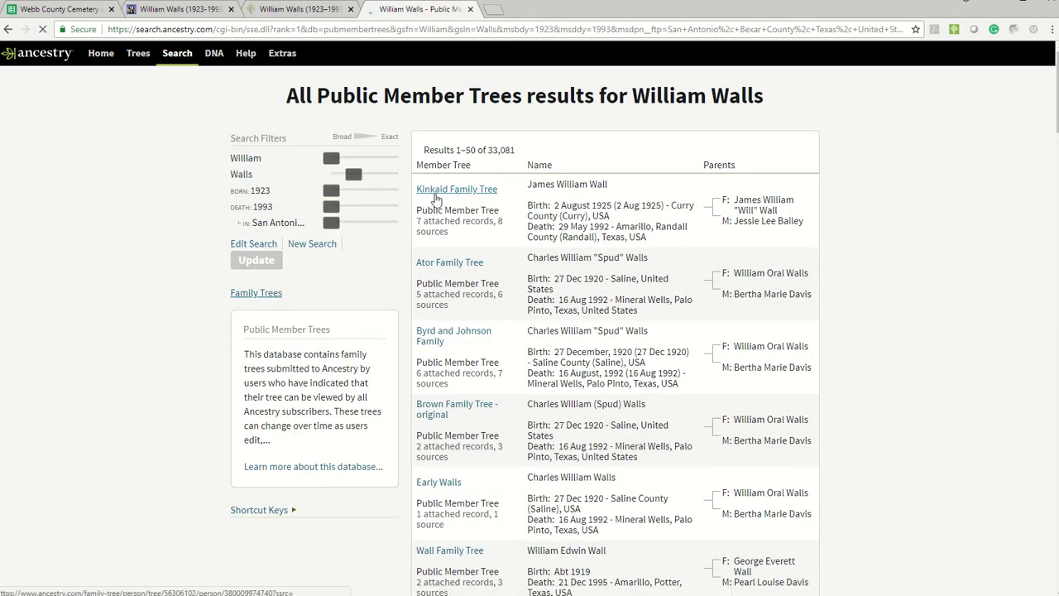
Step: Compare the Public Member Trees results with the Find A Grave memorial and the Family Tree person
click(184, 9)
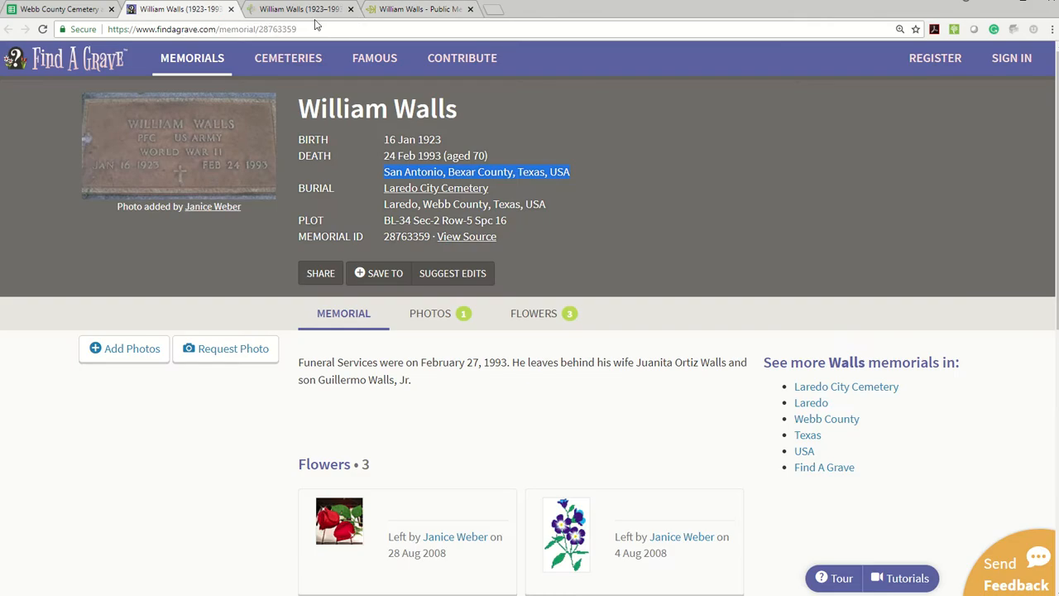
click(300, 9)
click(398, 10)
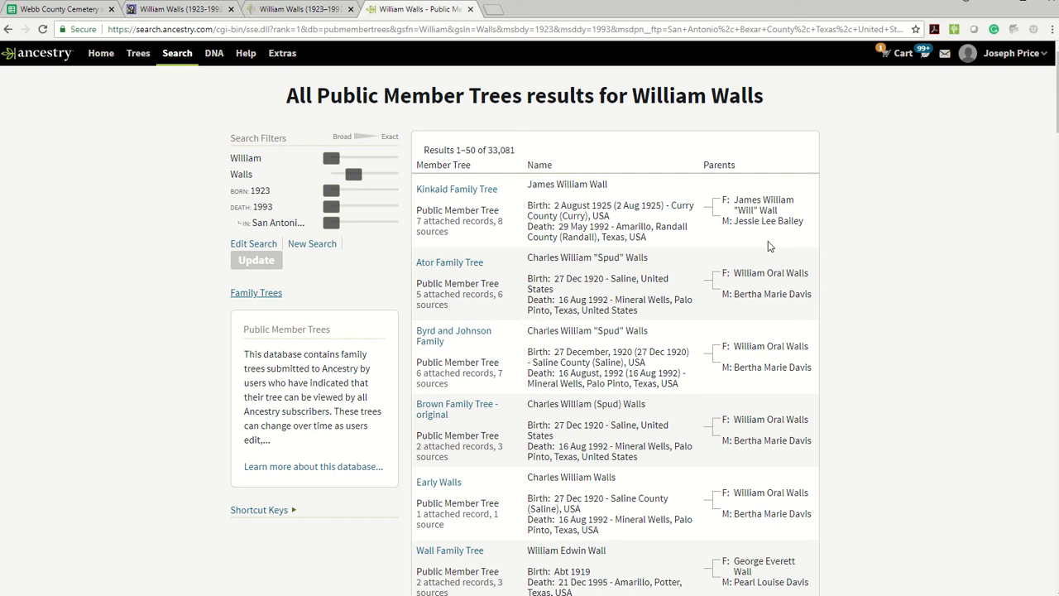
click(281, 9)
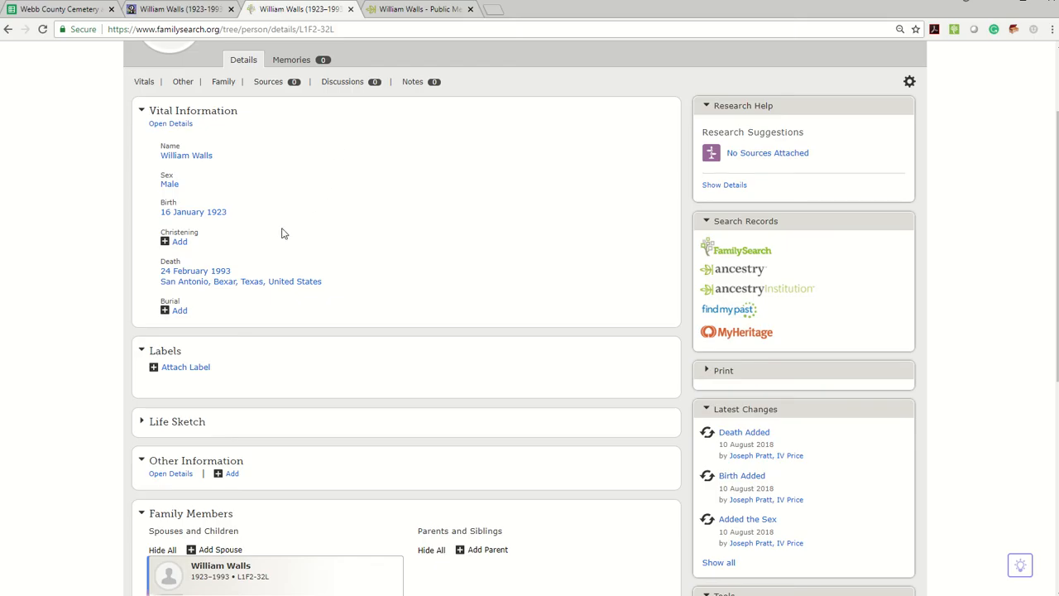
Step: Copy the new person's Family Tree ID into the fsid cell of row 33 in the cemetery spreadsheet
scroll(282, 233, up, 2)
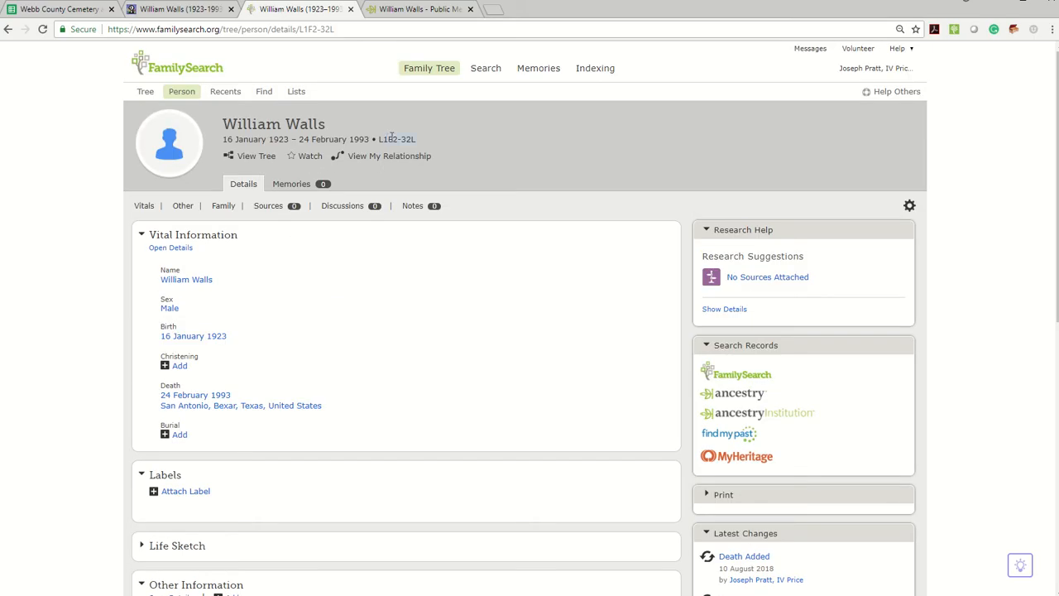
click(103, 12)
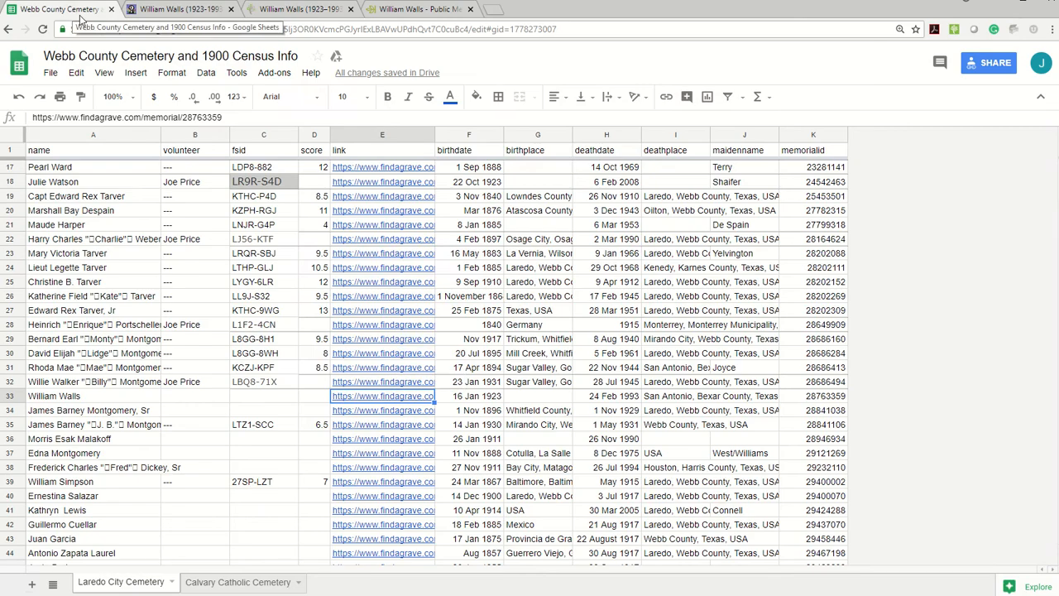
click(252, 402)
text(L1F2-32L)
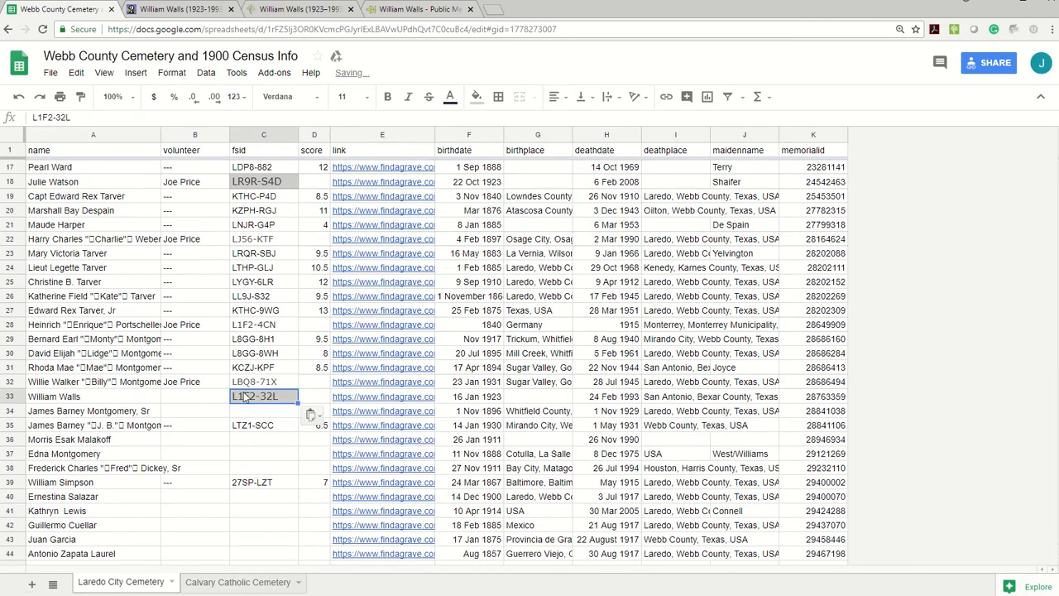
Step: Copy the fsid from row 32 of the spreadsheet, find that person by ID in Family Tree, and open the person page
click(256, 384)
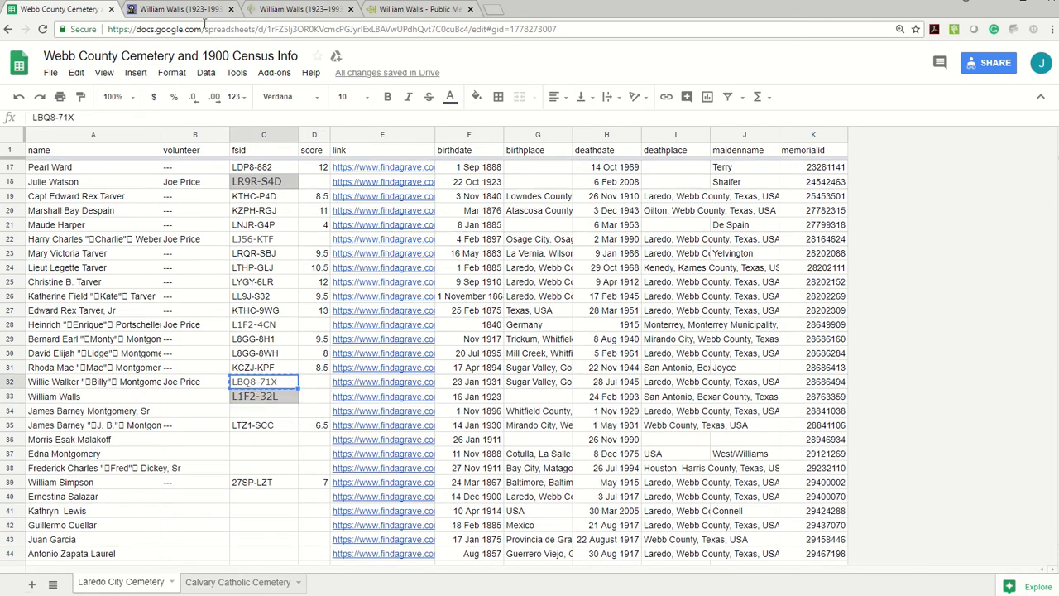
click(199, 13)
click(258, 11)
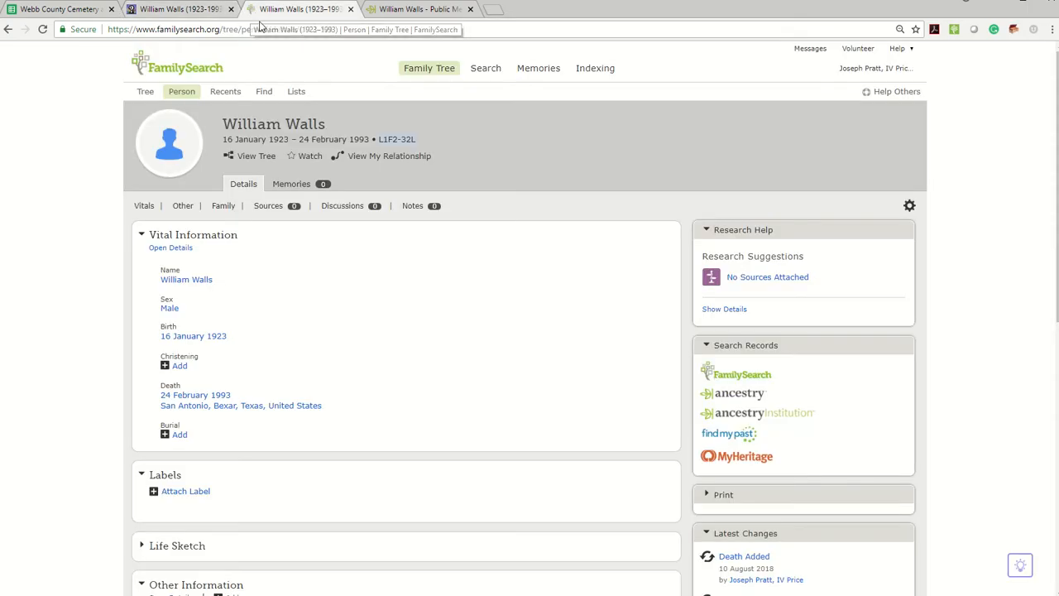
click(269, 92)
click(275, 141)
text(LBQ8-71X)
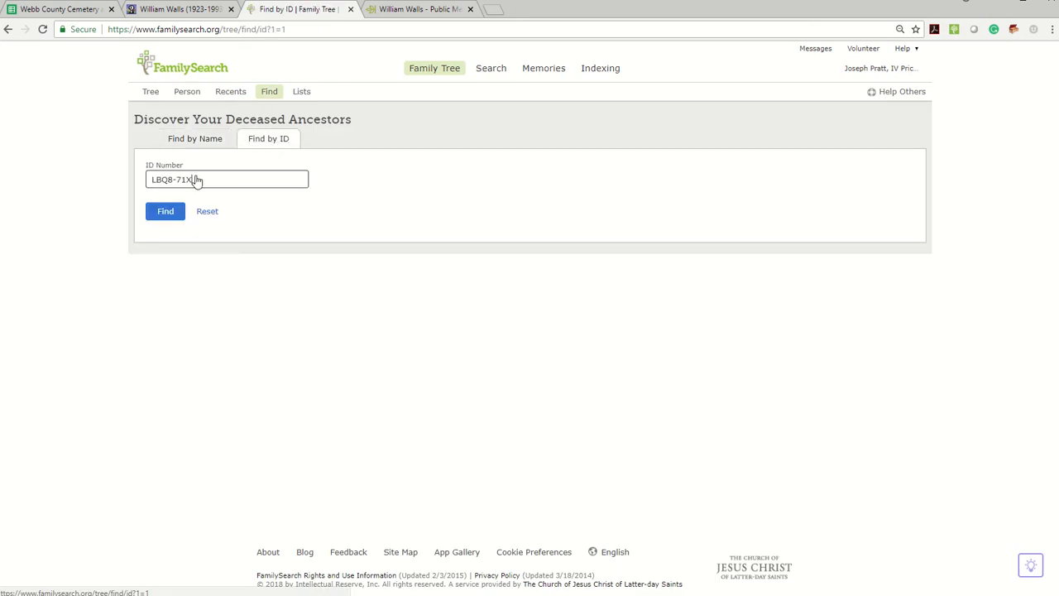
click(157, 217)
click(356, 158)
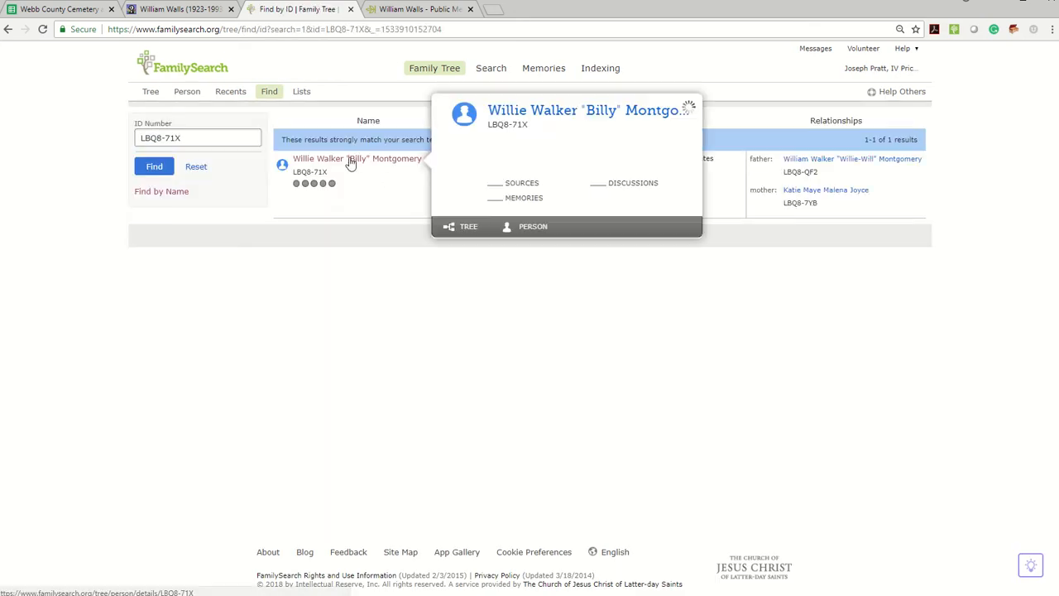
click(501, 227)
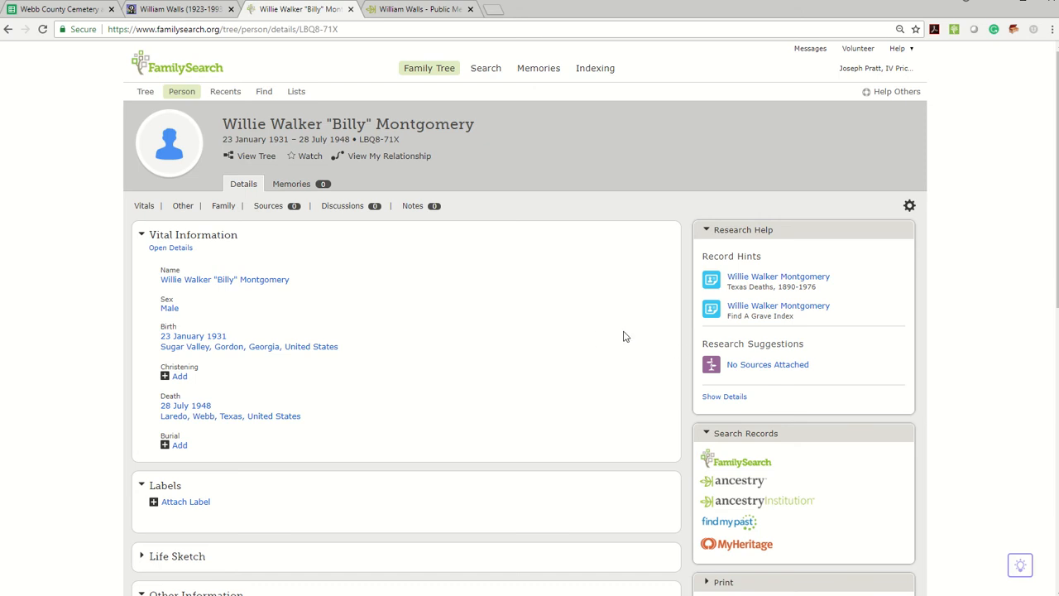
Step: Attach the Find A Grave Index record hint with its 1945 burial in Laredo, Webb, Texas, and return to the person page
click(763, 307)
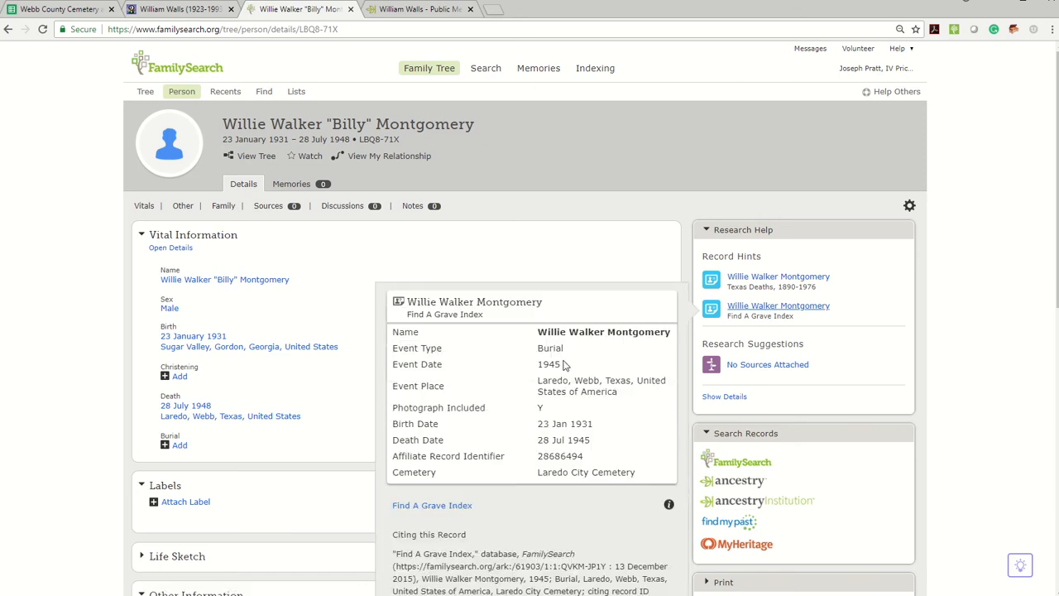
scroll(565, 365, down, 3)
click(429, 448)
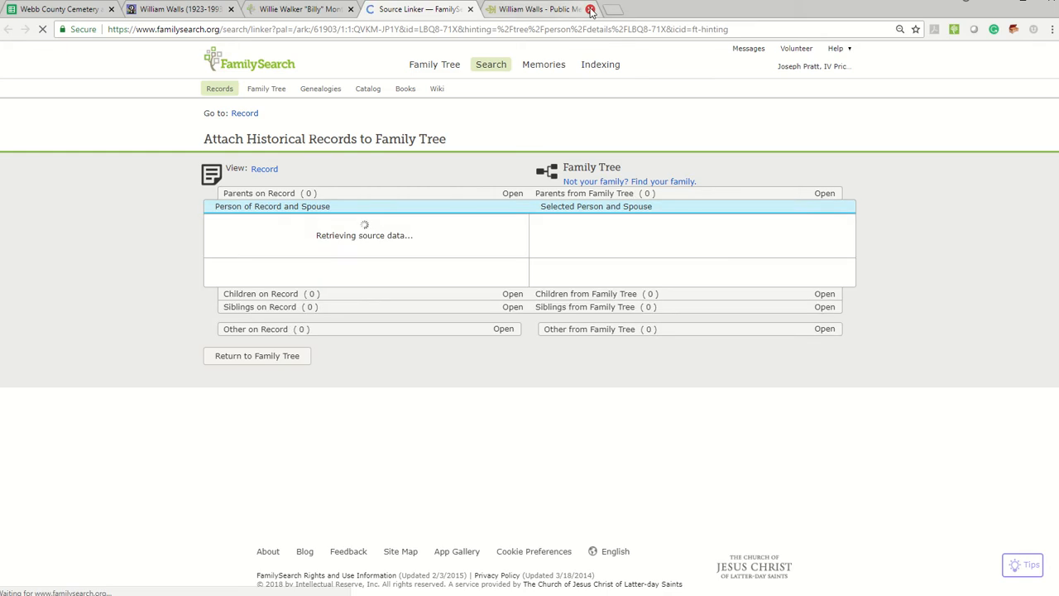
click(590, 10)
click(515, 246)
click(518, 397)
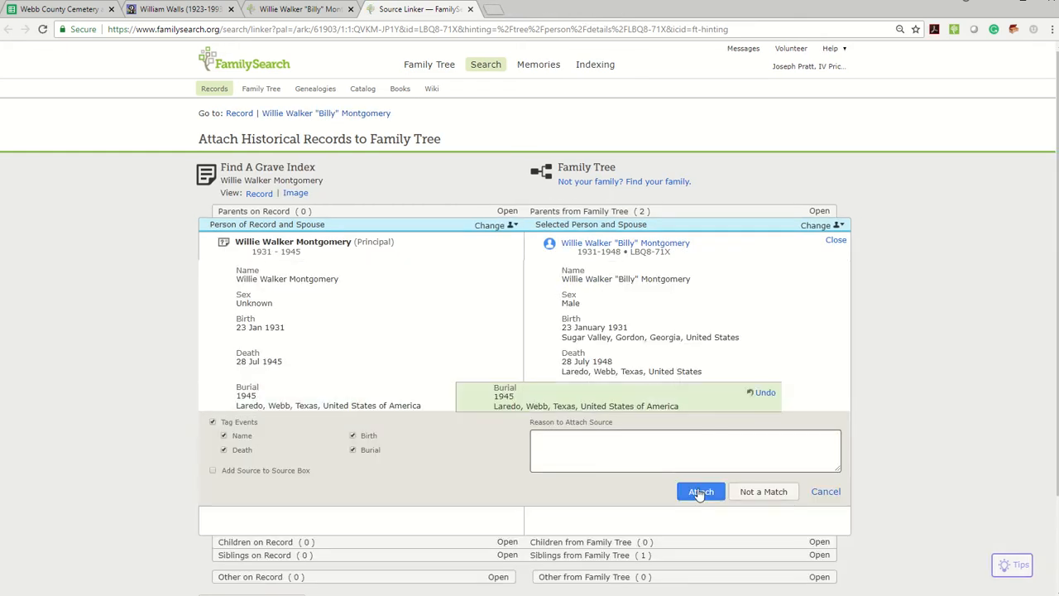
click(700, 493)
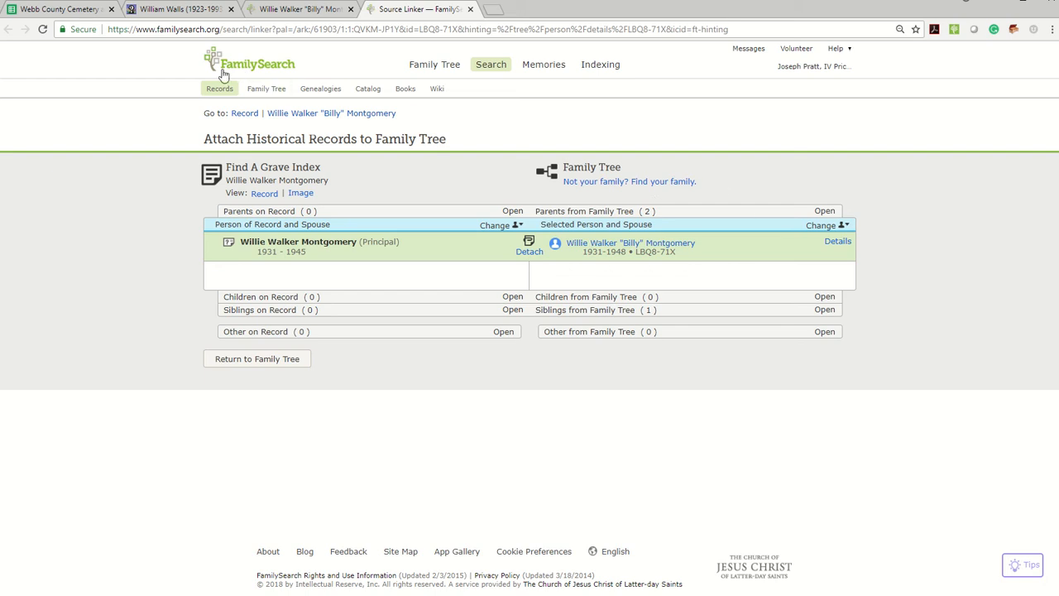
click(294, 117)
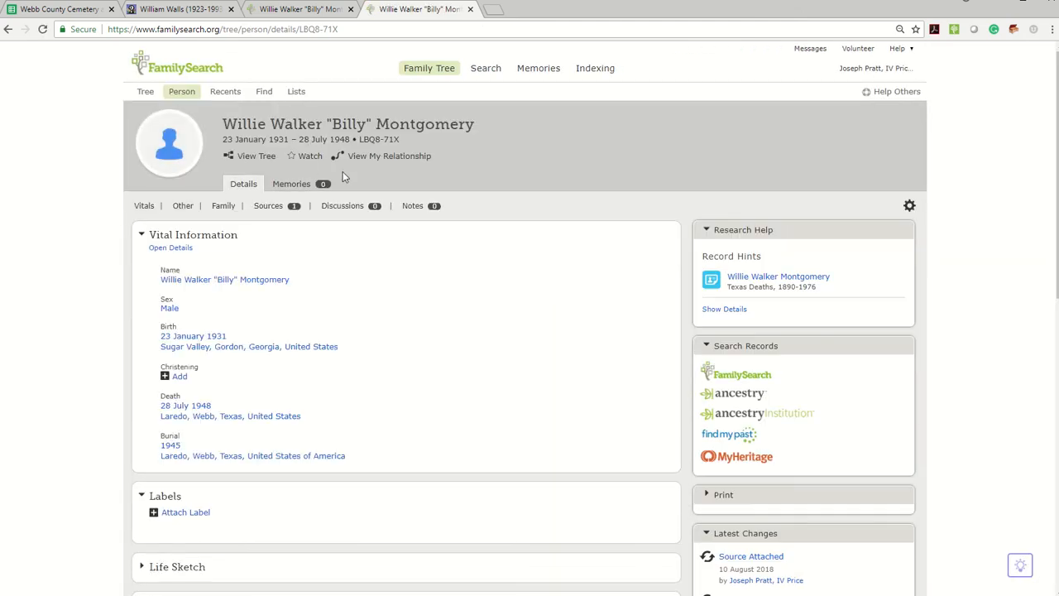
Step: Examine the relationship chart between the account holder and this person up to their shared ancestor, then close it
click(381, 157)
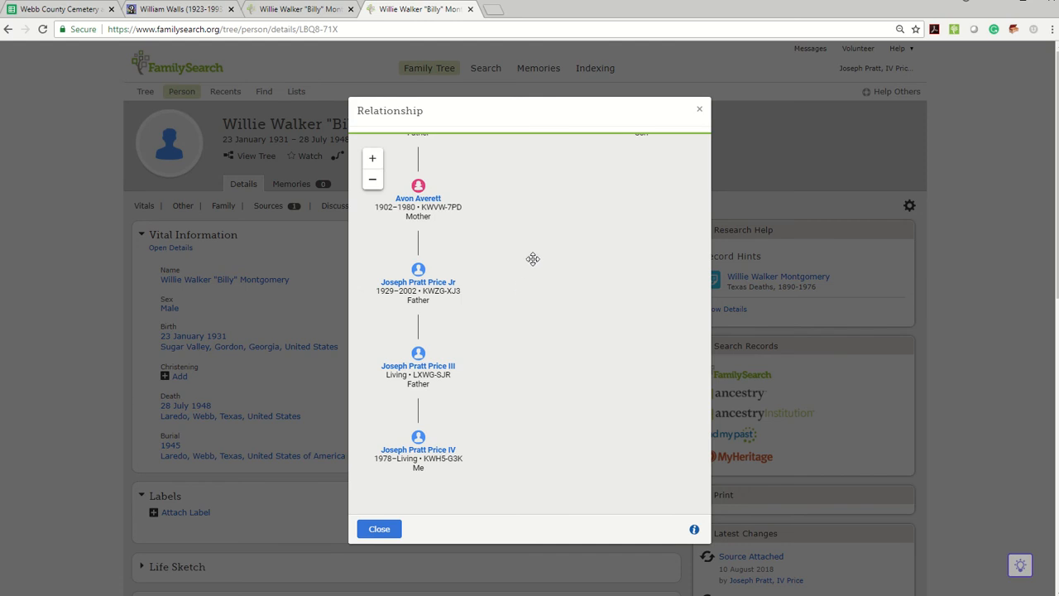
drag(535, 220, 529, 426)
drag(515, 204, 539, 399)
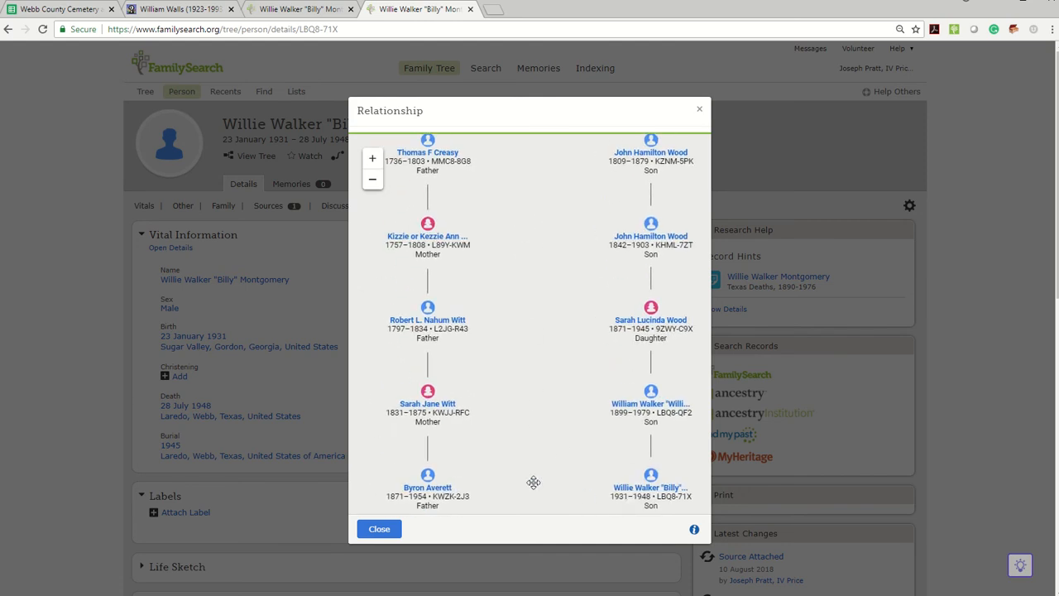
drag(535, 483, 562, 184)
drag(558, 470, 549, 485)
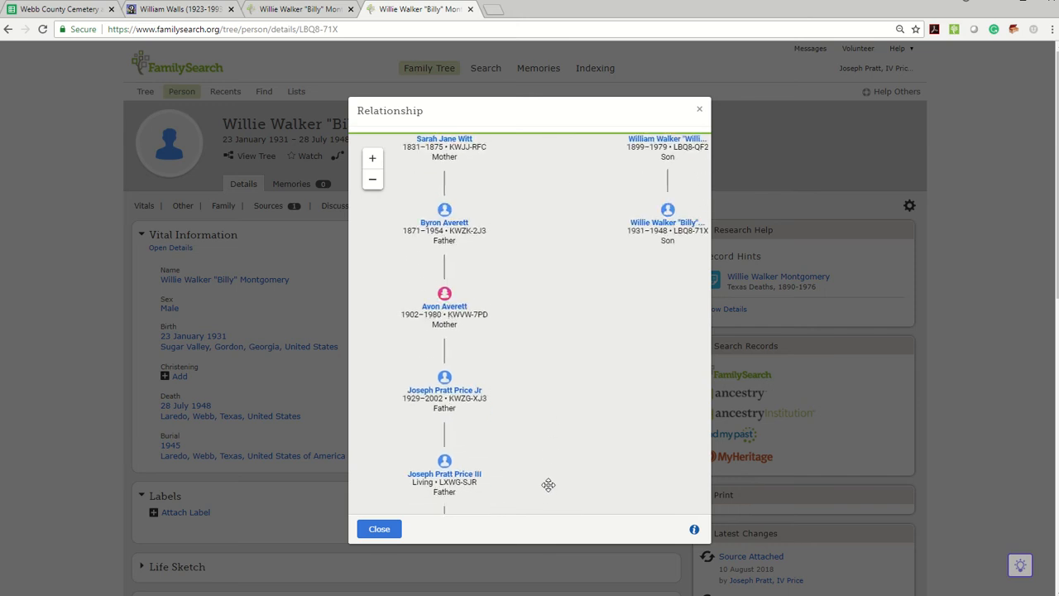
drag(560, 233, 550, 459)
drag(546, 262, 553, 435)
drag(563, 199, 554, 403)
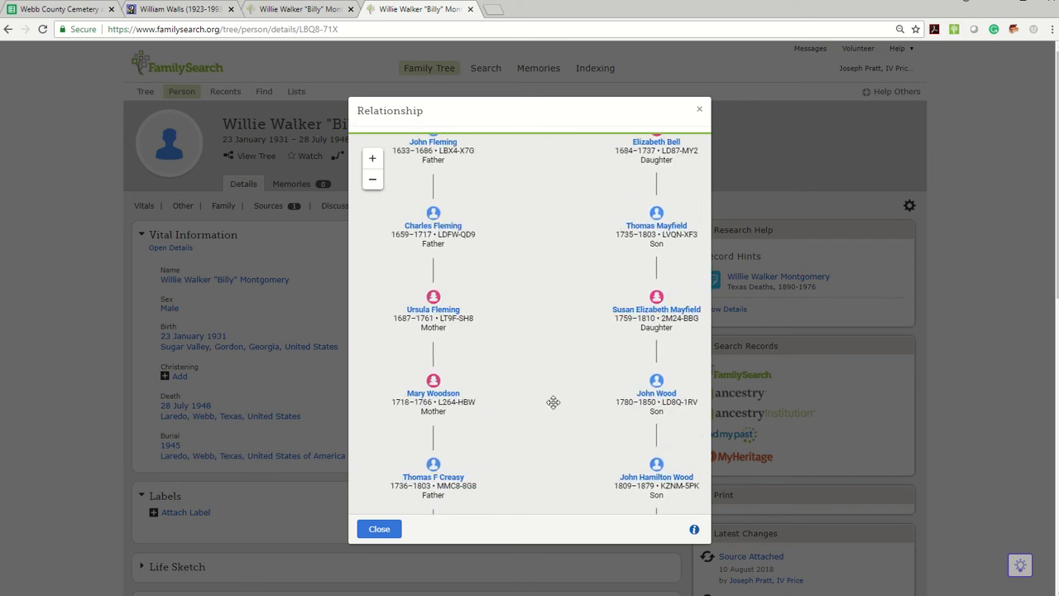
drag(559, 279, 553, 506)
drag(532, 243, 544, 376)
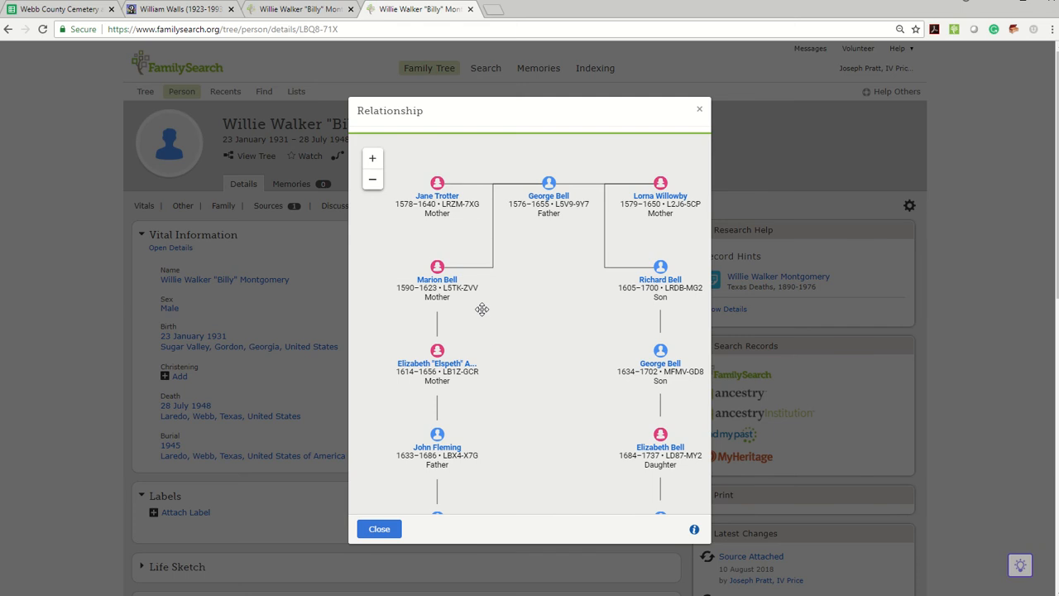
click(699, 112)
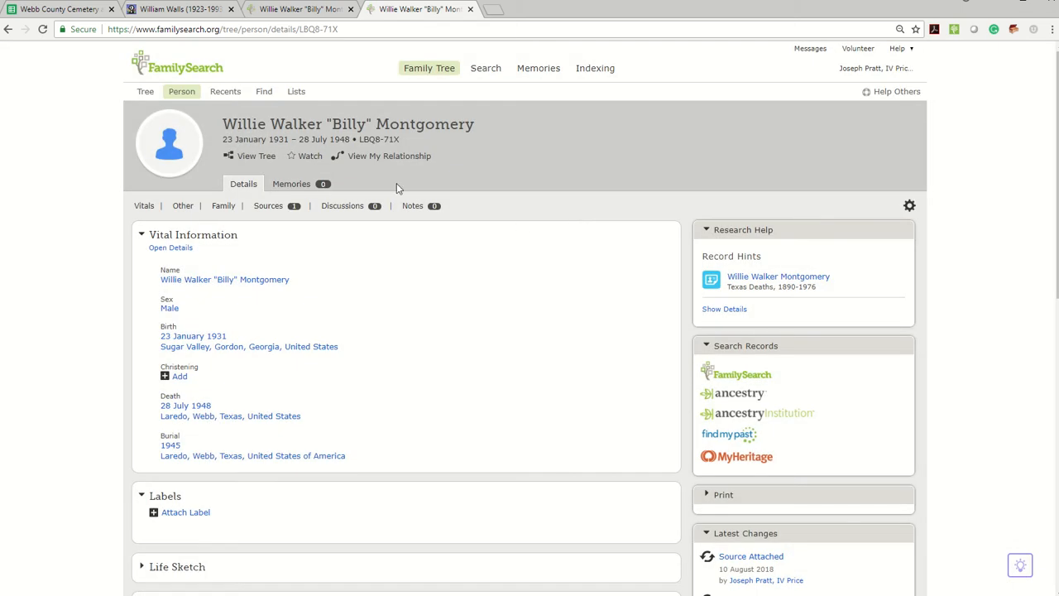
Step: Open the Find A Grave memorial linked in row 34 of the cemetery spreadsheet
click(66, 9)
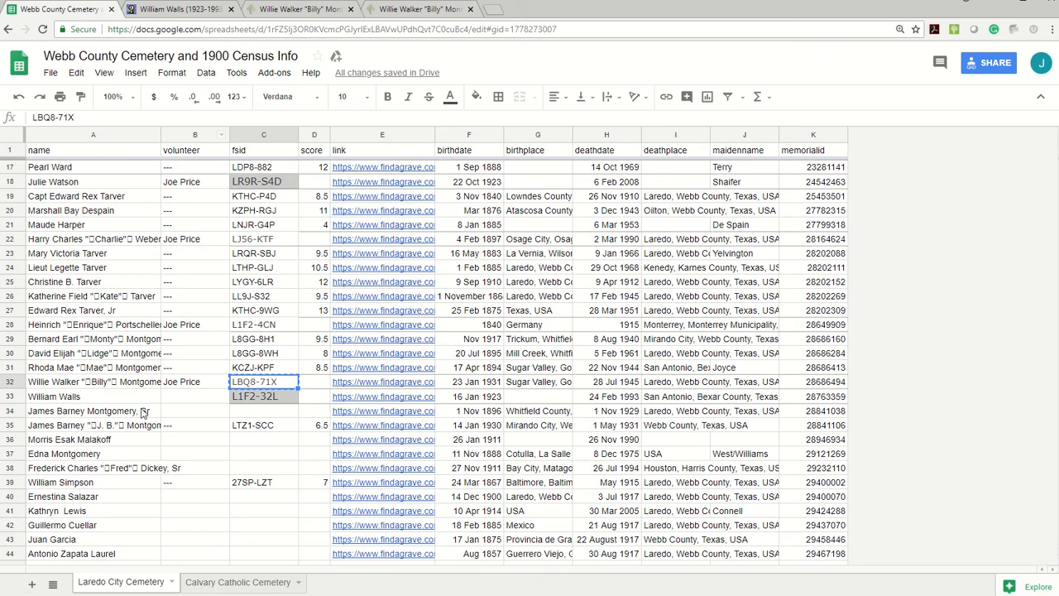
click(363, 416)
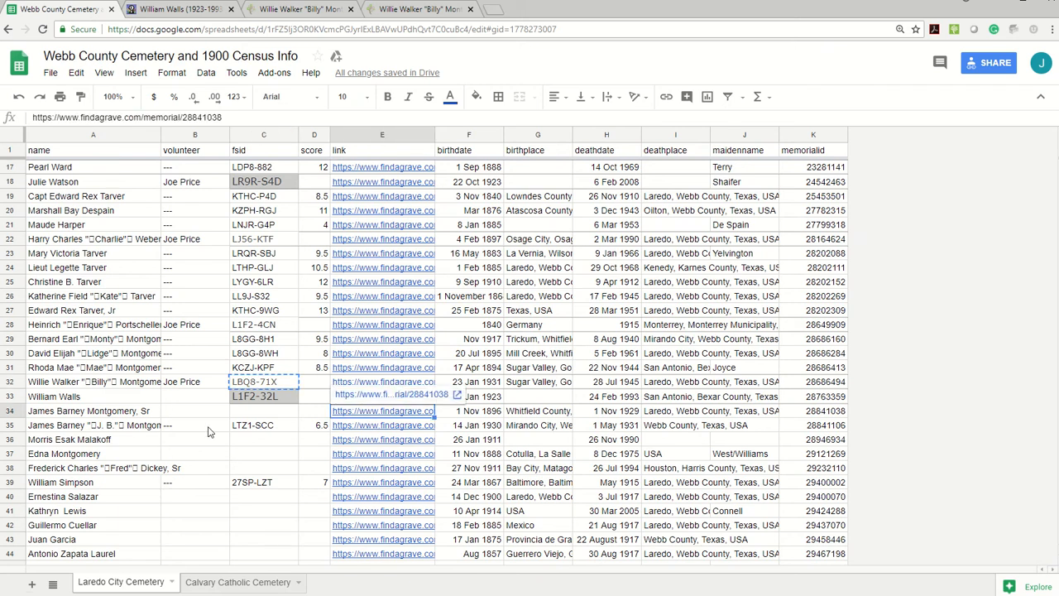
click(209, 427)
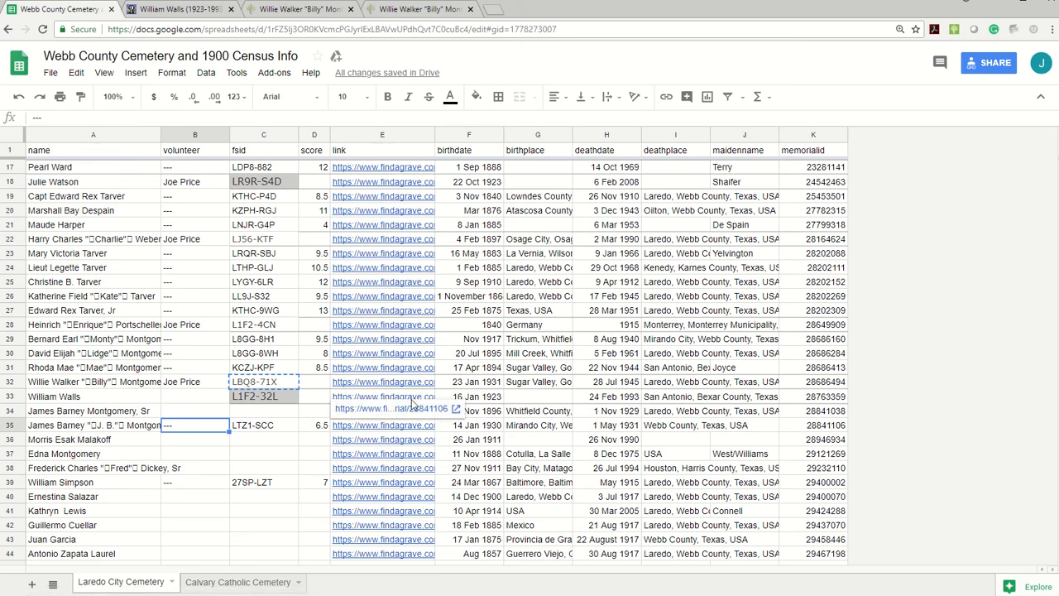
click(520, 411)
click(379, 413)
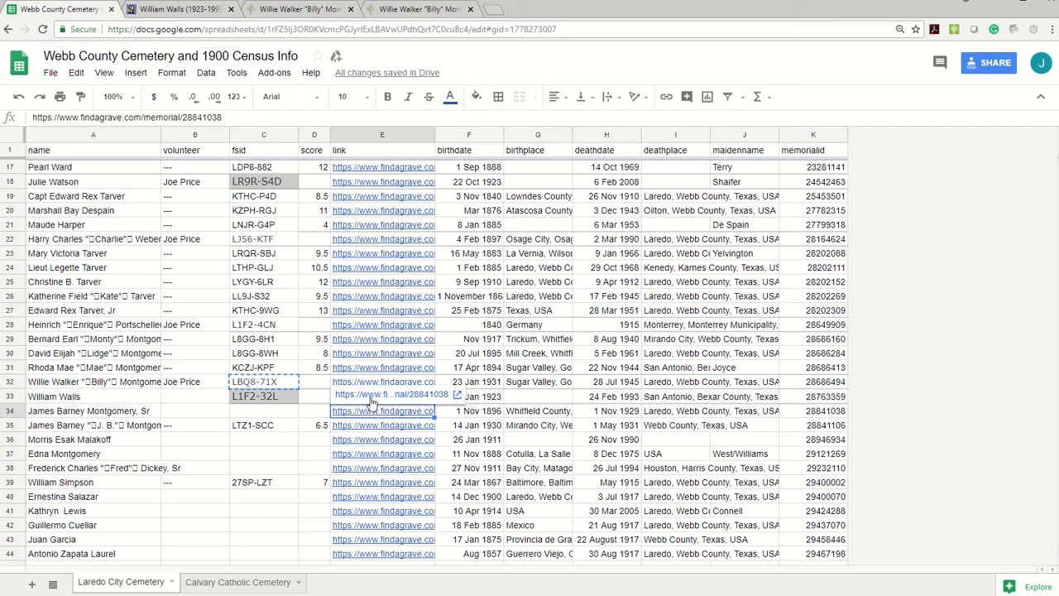
click(370, 397)
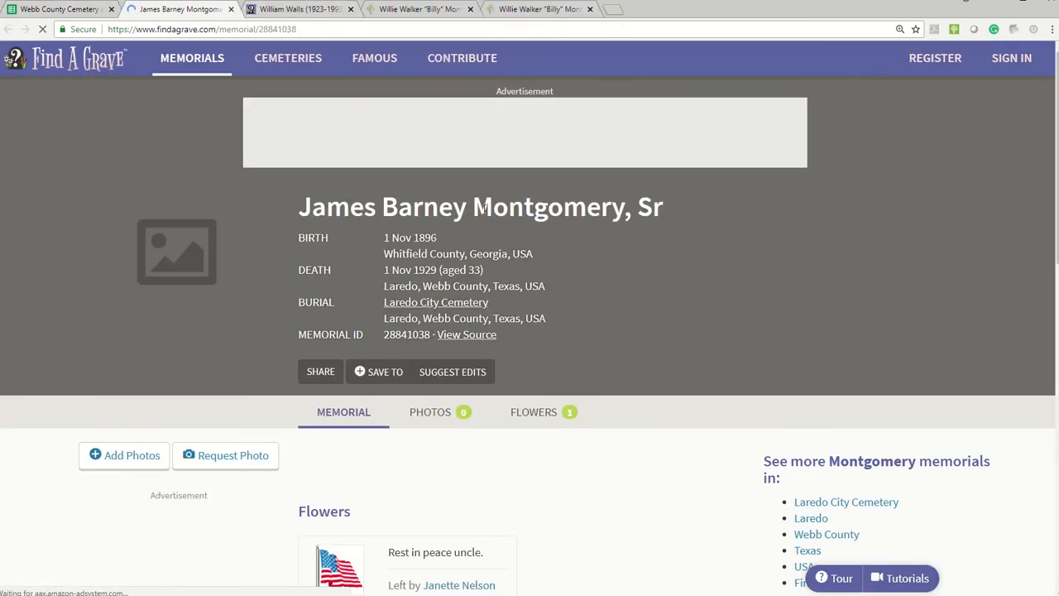
Step: Copy the memorial's first names and paste them as the first names of an unconnected person being added in FamilySearch Family Tree
drag(468, 208, 293, 208)
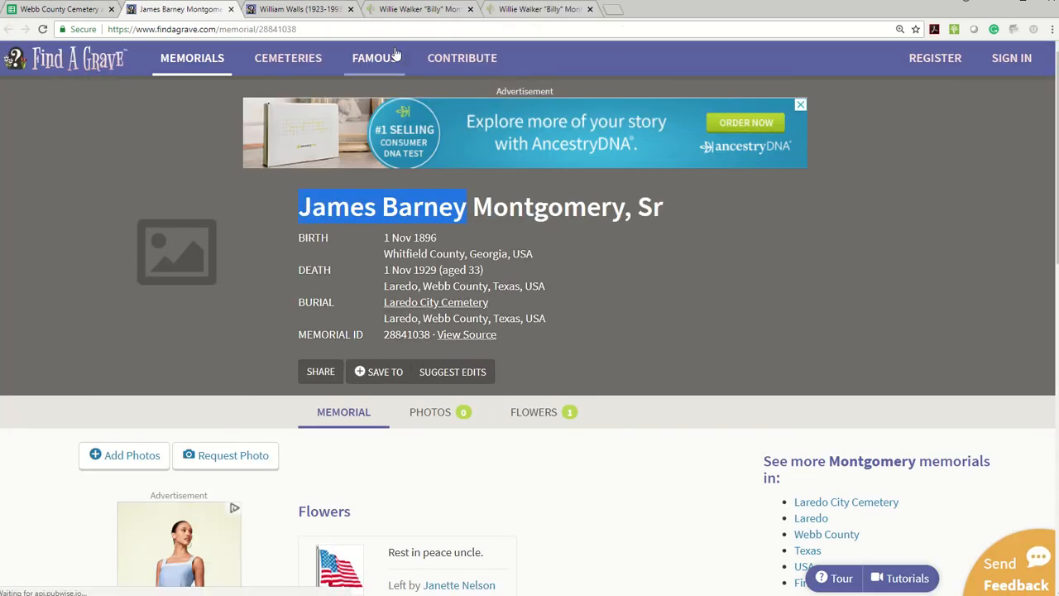
click(393, 10)
scroll(208, 119, up, 5)
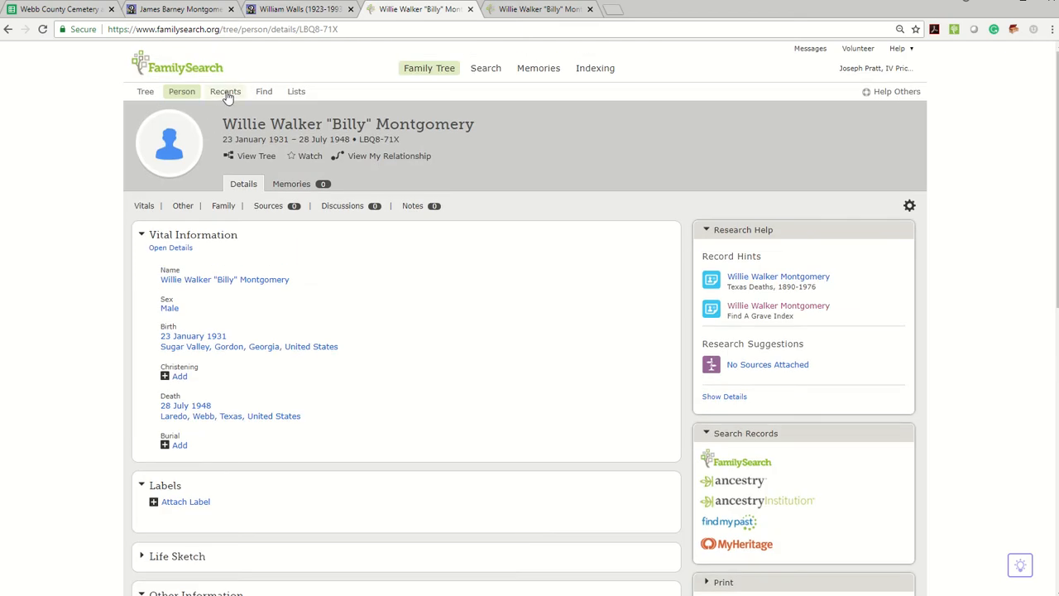
click(182, 91)
click(211, 415)
key(ctrl+v)
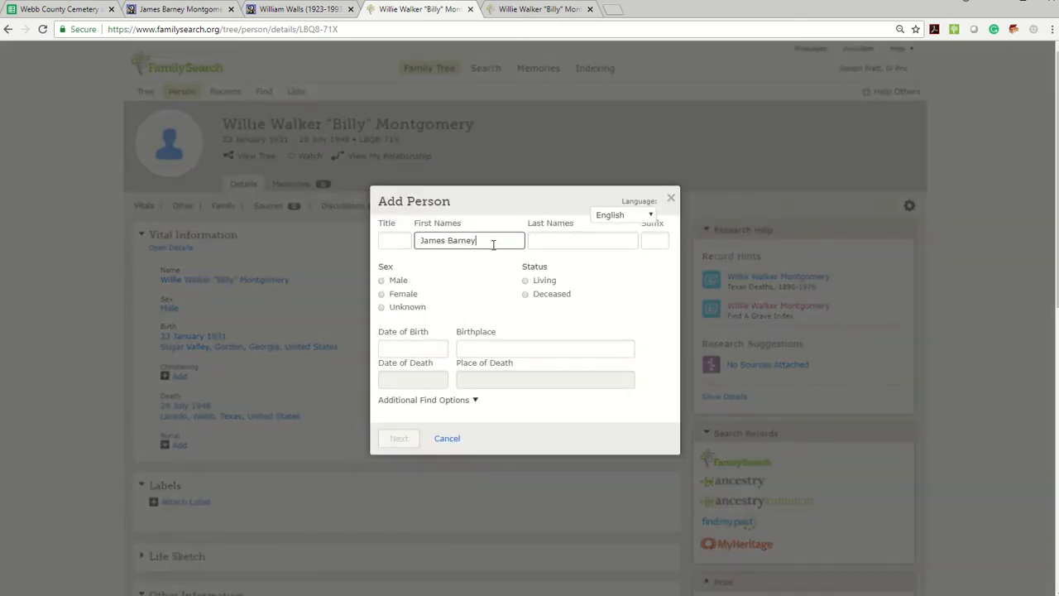
Step: Copy the last name from the memorial into the Add Person form, and set sex to Male and status to Deceased
click(186, 9)
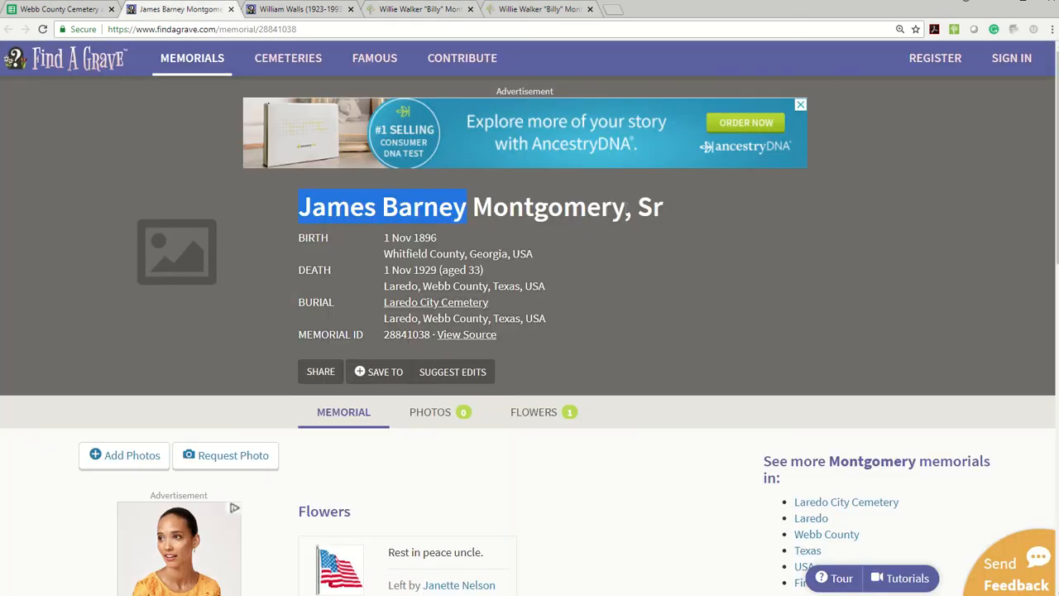
key(ctrl+c)
click(393, 10)
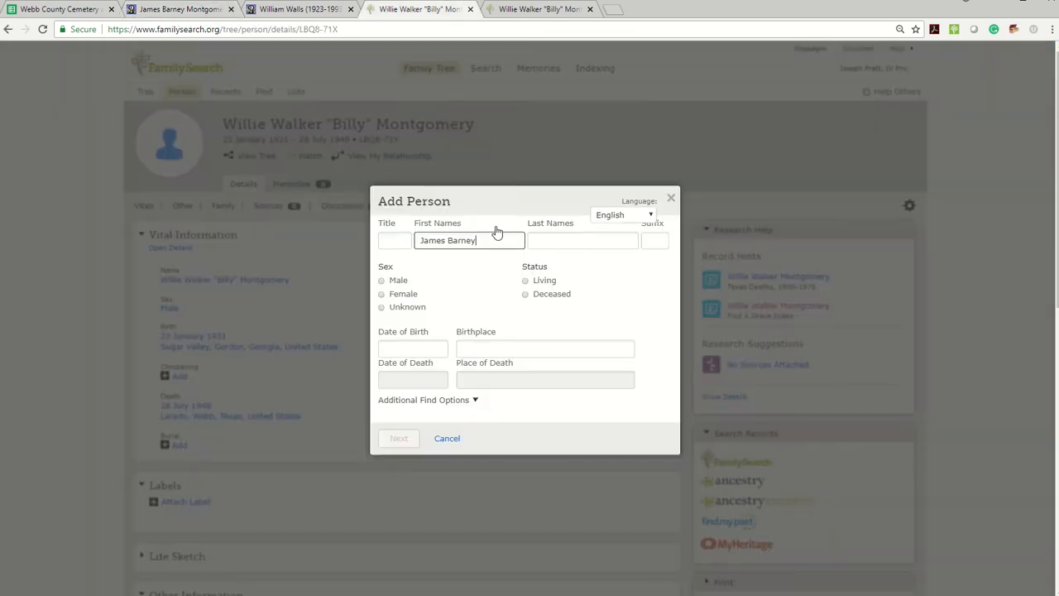
key(Tab)
key(ctrl+v)
click(525, 294)
Step: Copy the birth date from the memorial into the Add Person form as a standardized date
click(174, 9)
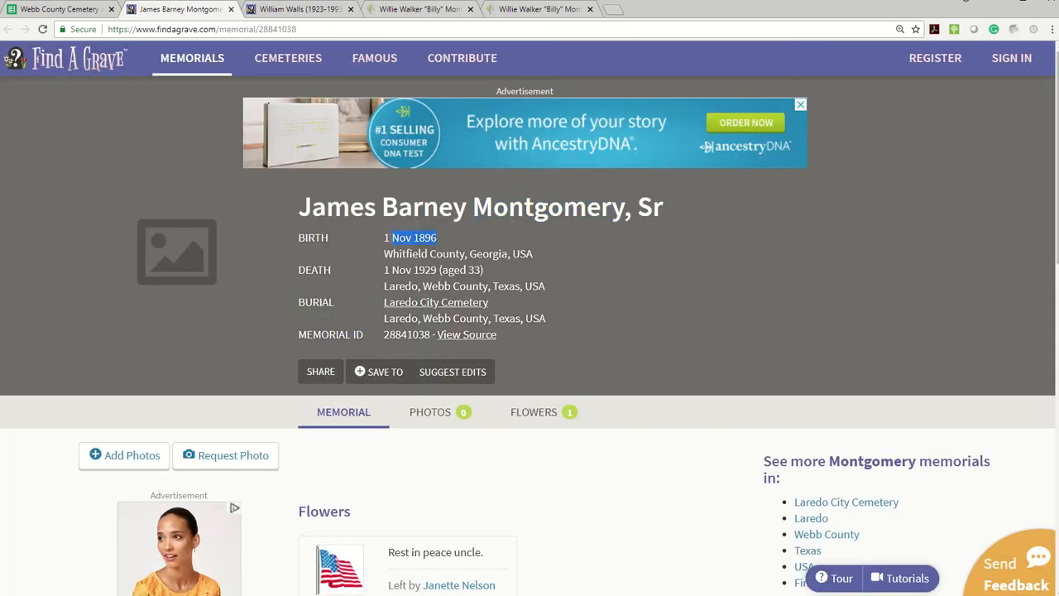
click(413, 9)
click(399, 349)
key(ctrl+v)
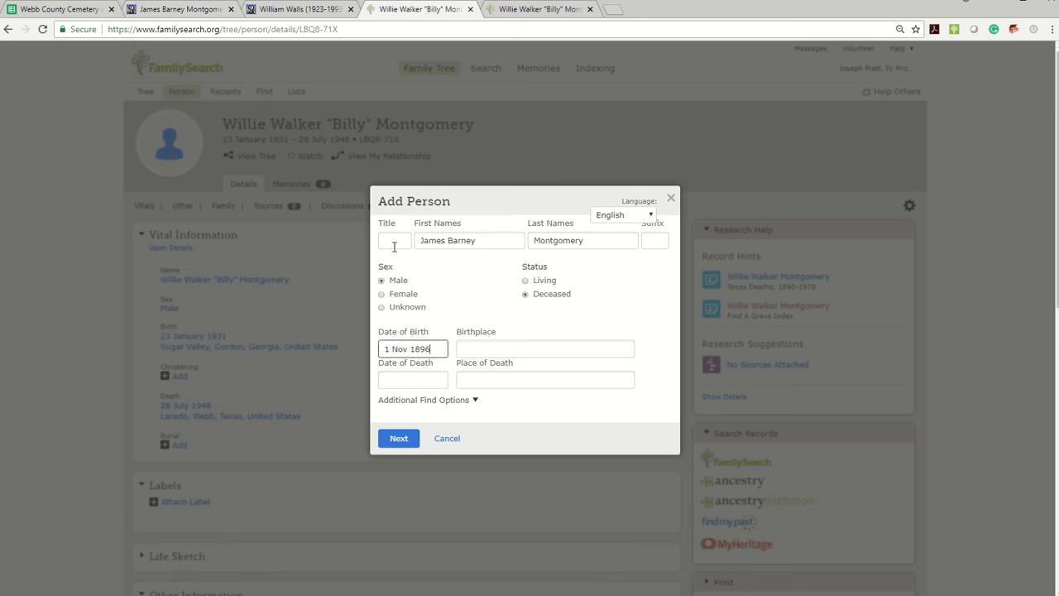
click(407, 369)
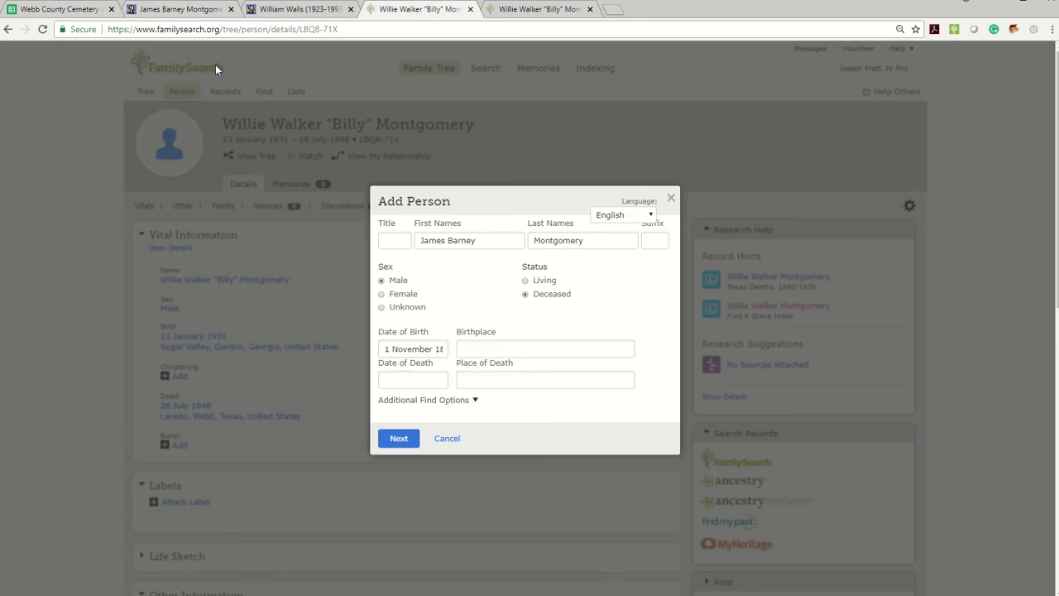
Step: Copy the birthplace Whitfield County, Georgia, USA from the memorial, standardize it in the form, and search for possible matches
click(177, 9)
drag(533, 253, 380, 256)
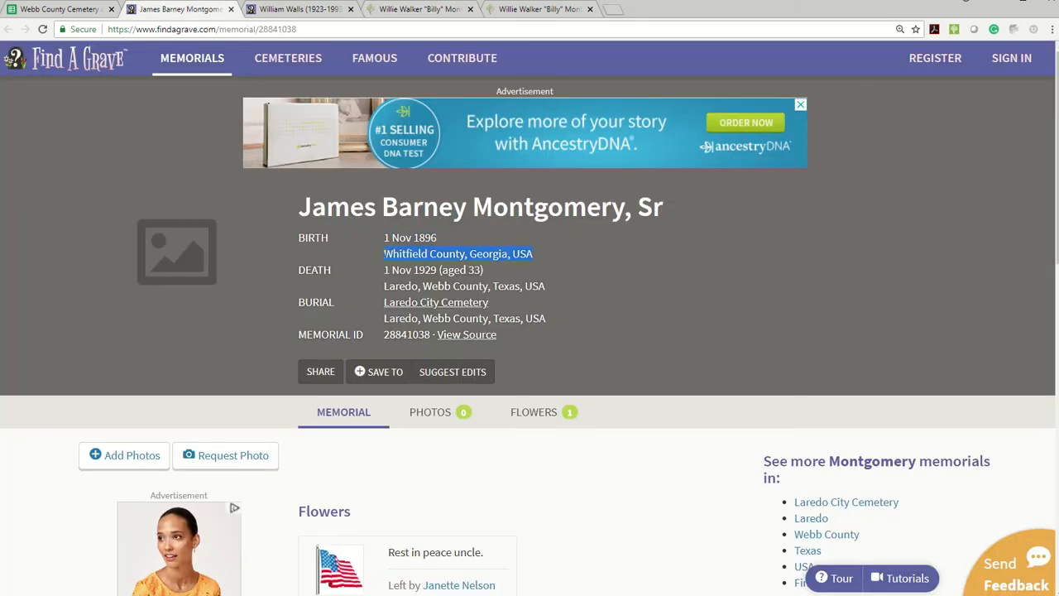
key(ctrl+c)
click(401, 10)
click(490, 348)
key(ctrl+v)
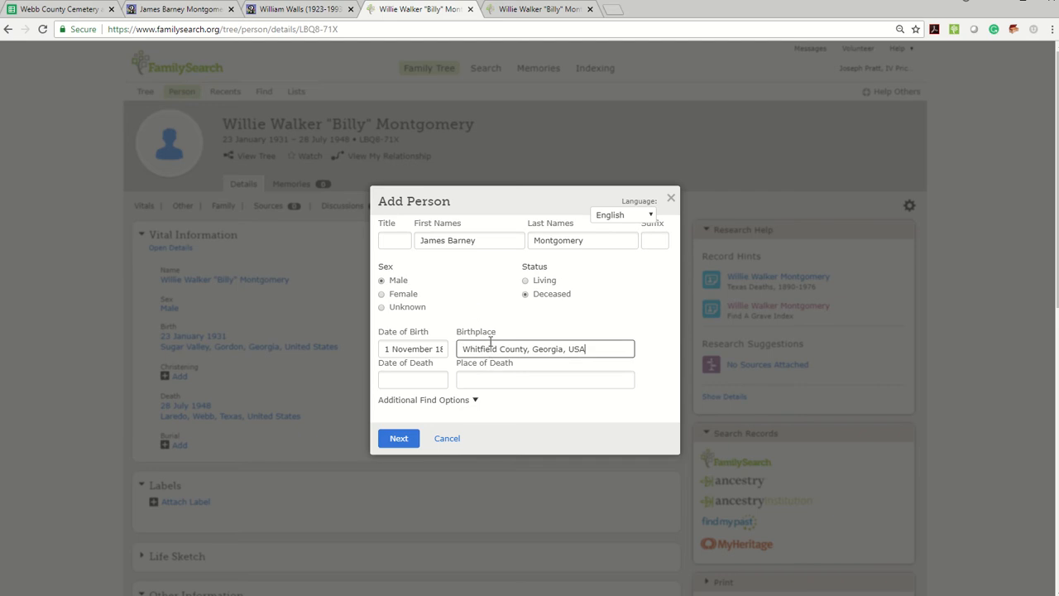
click(500, 369)
click(401, 443)
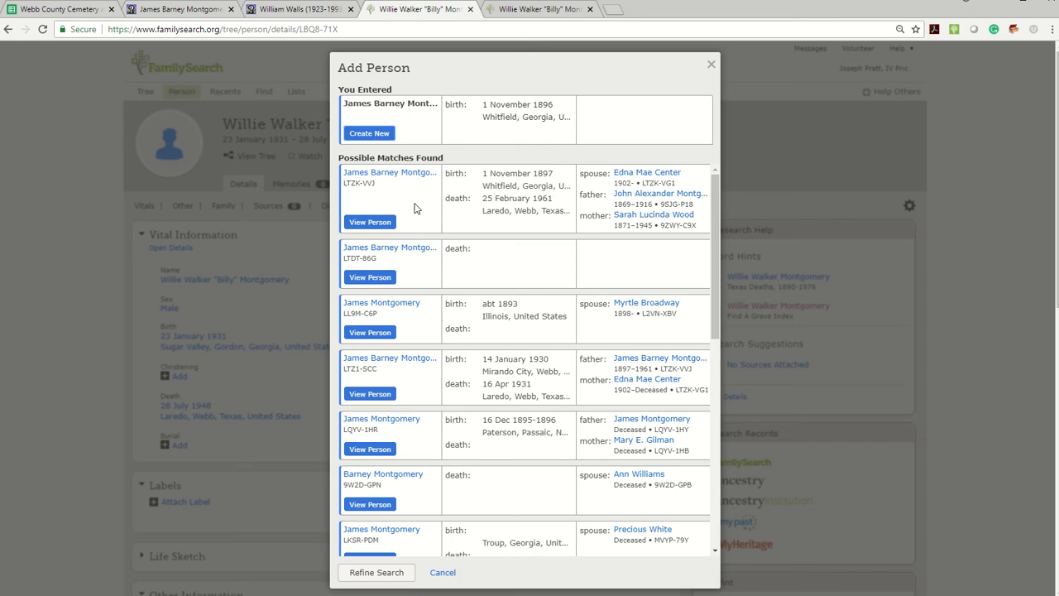
Step: Compare the possible matches' birth, death and family details with the row 34 Find A Grave memorial
triple_click(362, 258)
click(178, 10)
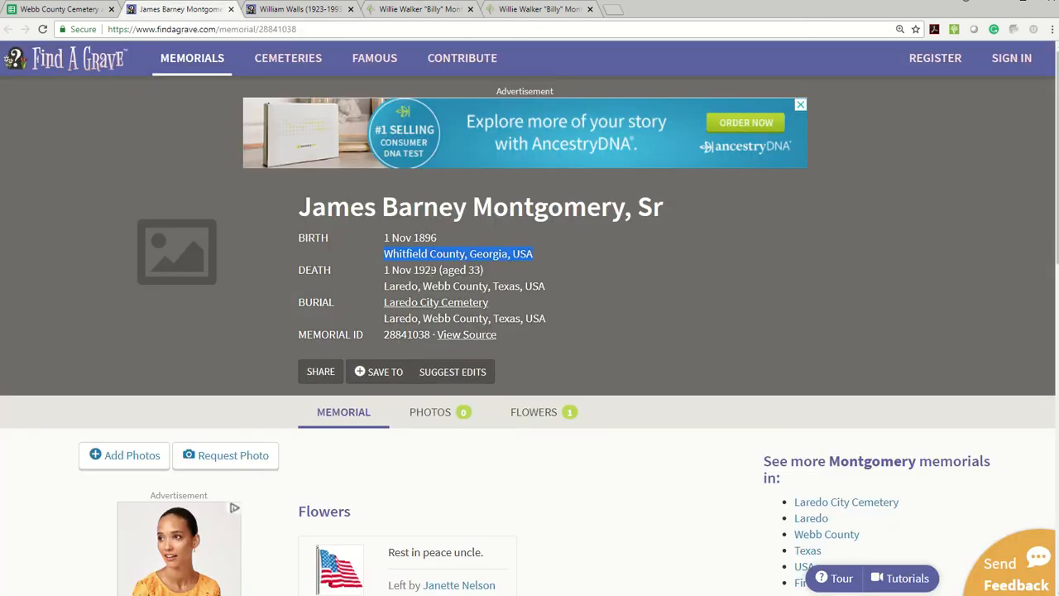
click(513, 10)
mouse_move(538, 68)
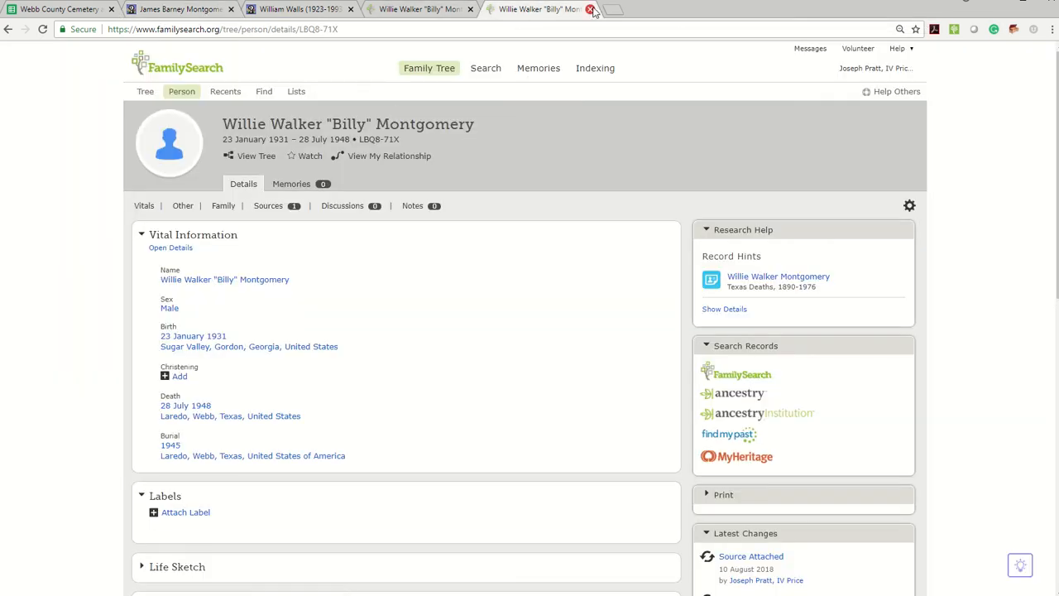
click(408, 13)
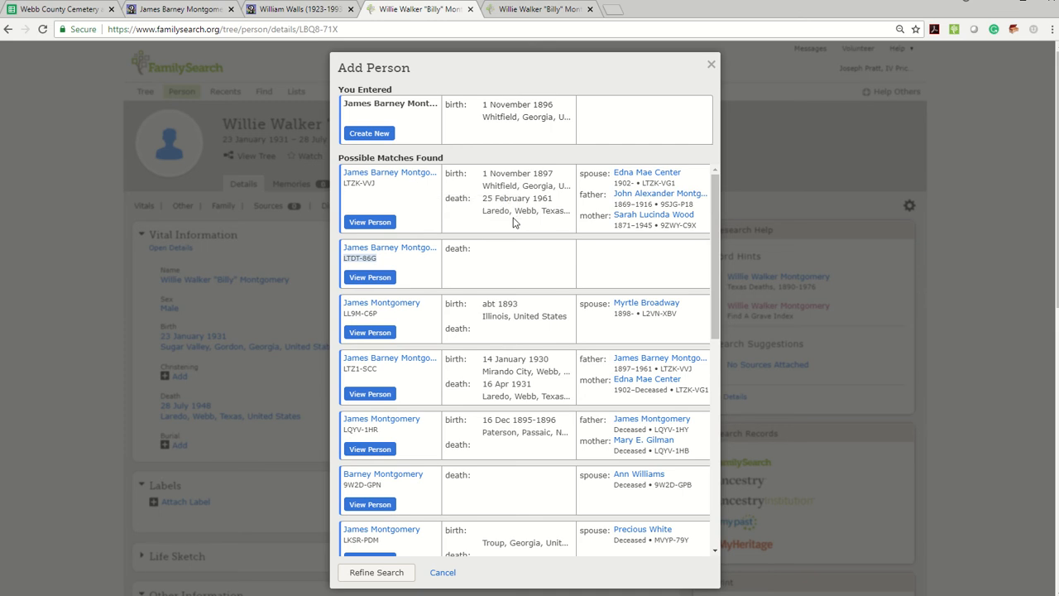
click(190, 12)
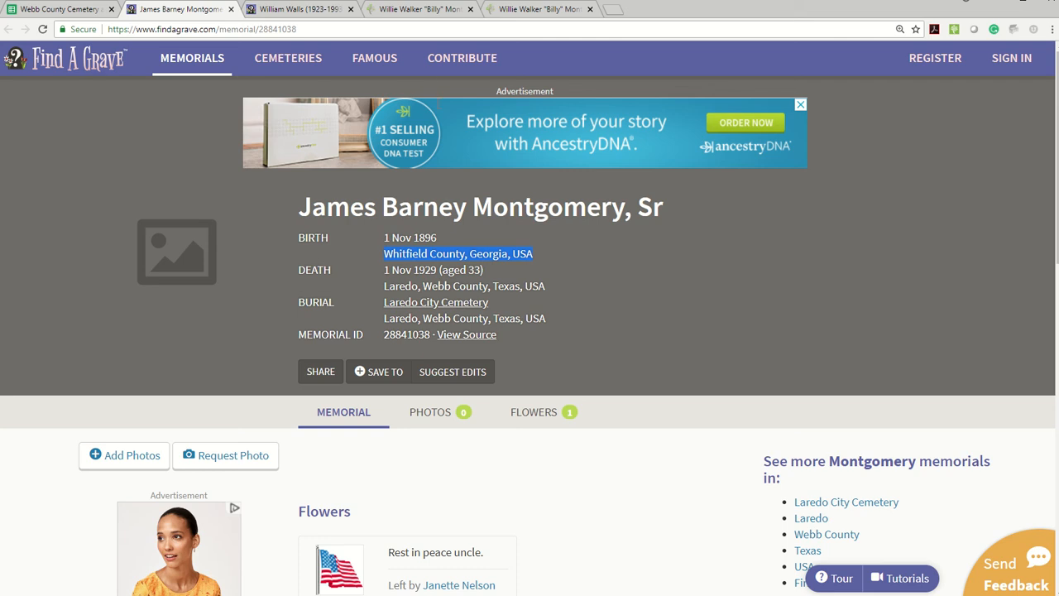
click(410, 15)
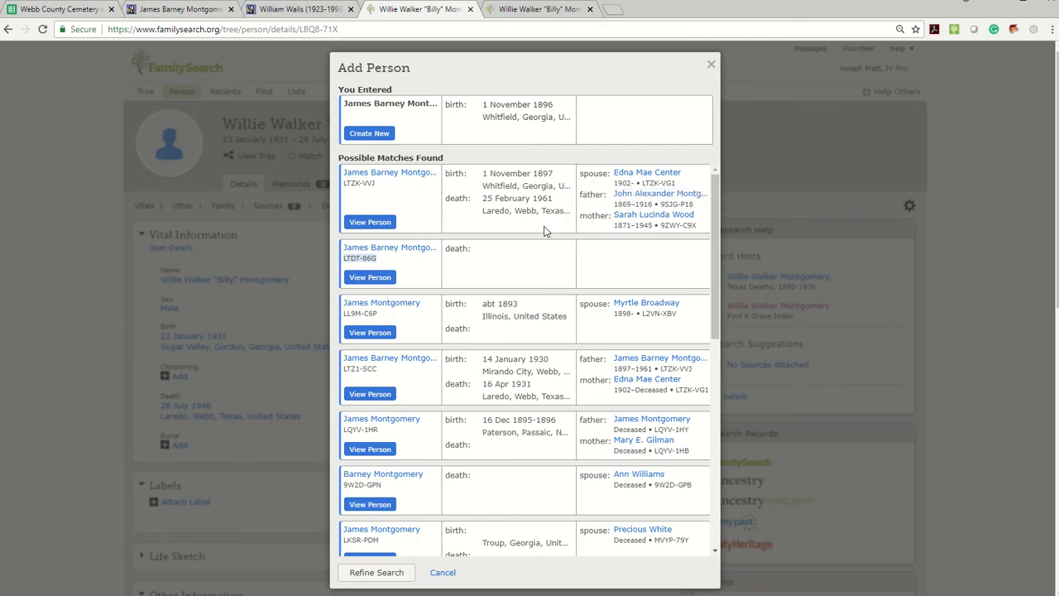
click(191, 10)
scroll(522, 331, down, 5)
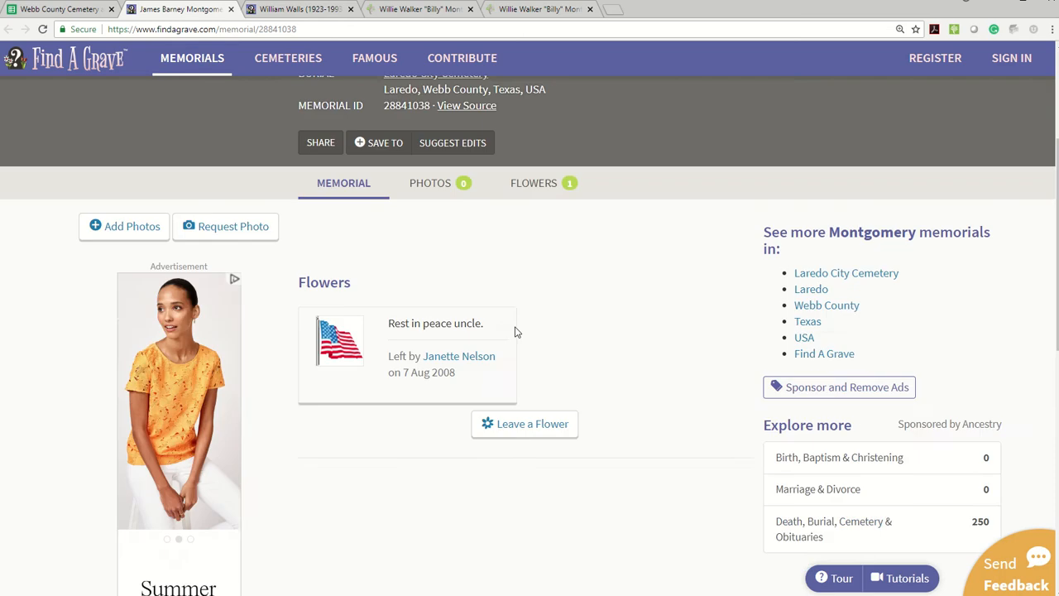
scroll(530, 327, up, 3)
scroll(525, 324, up, 2)
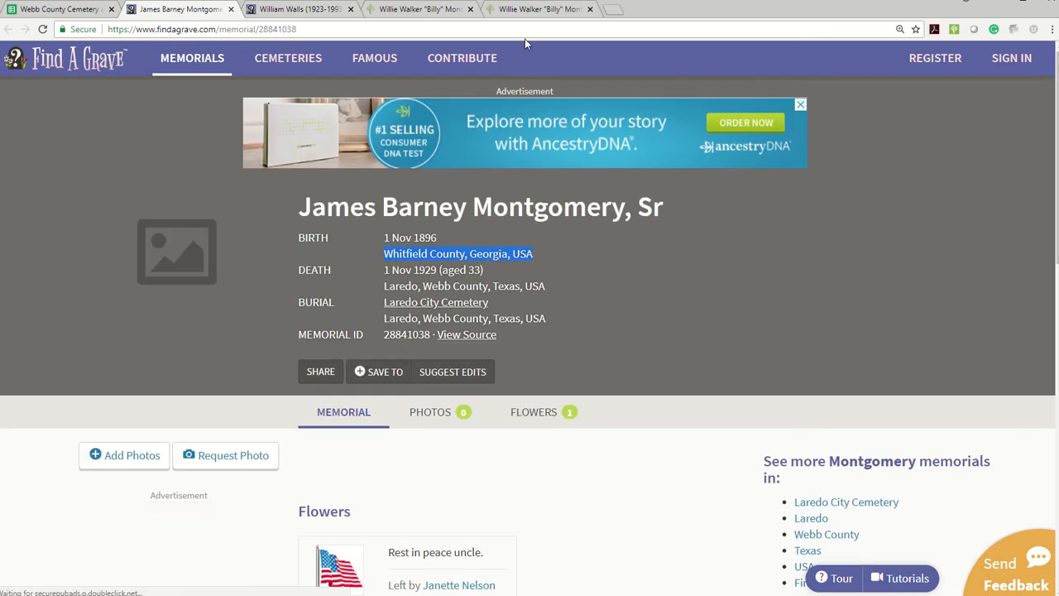
click(418, 9)
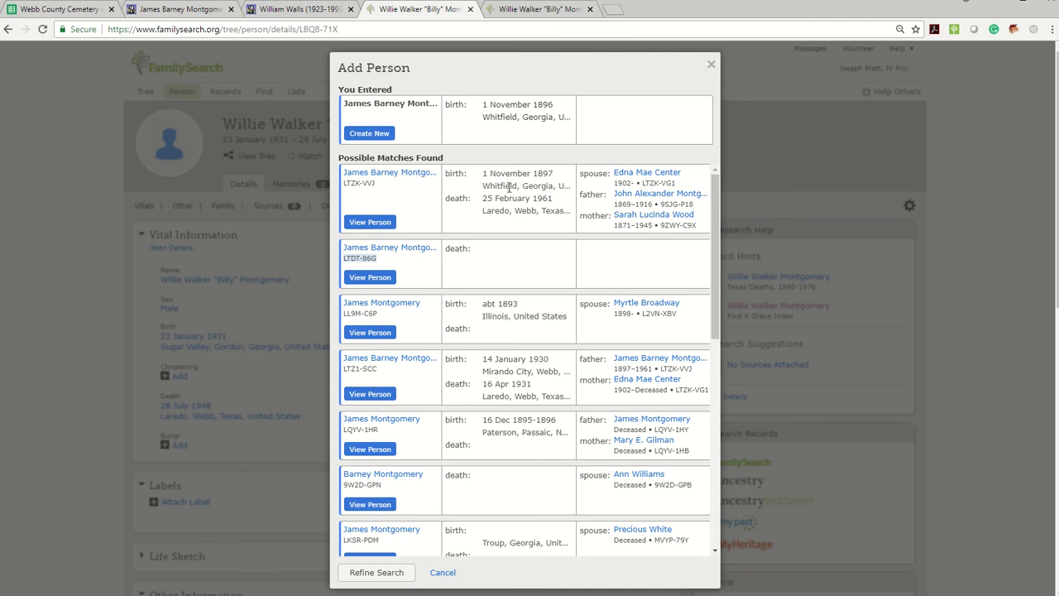
Step: Open the person page of the first possible match, the one with a death in Laredo, Webb, Texas
triple_click(361, 184)
click(374, 135)
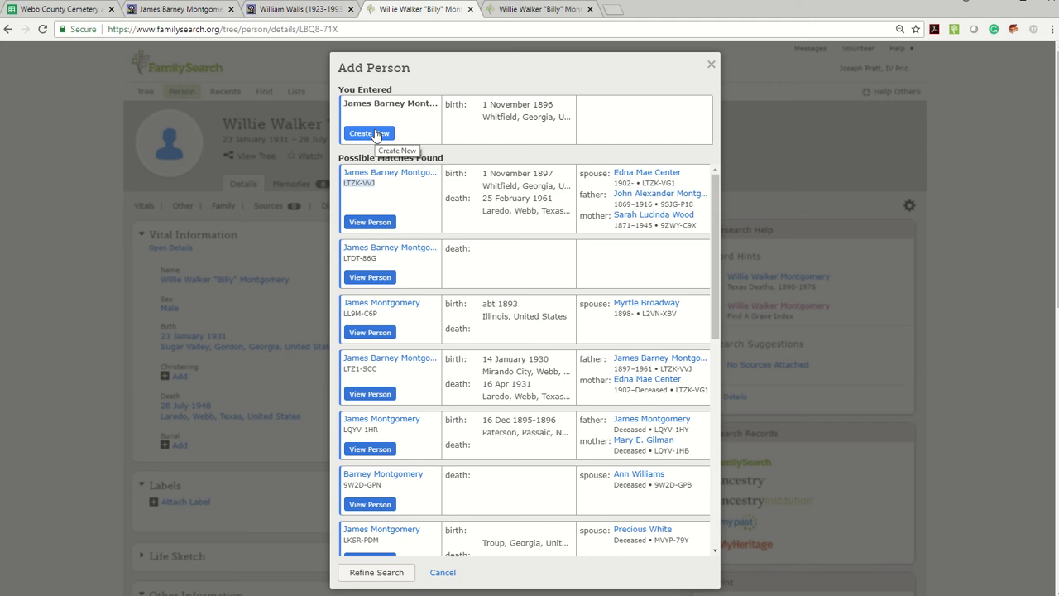
mouse_move(394, 175)
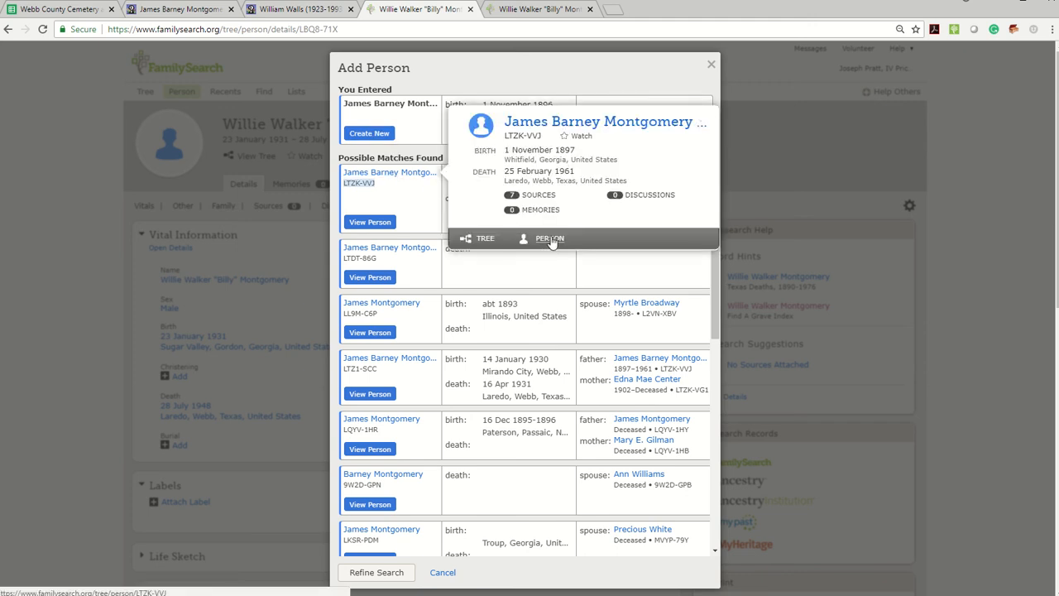
click(549, 238)
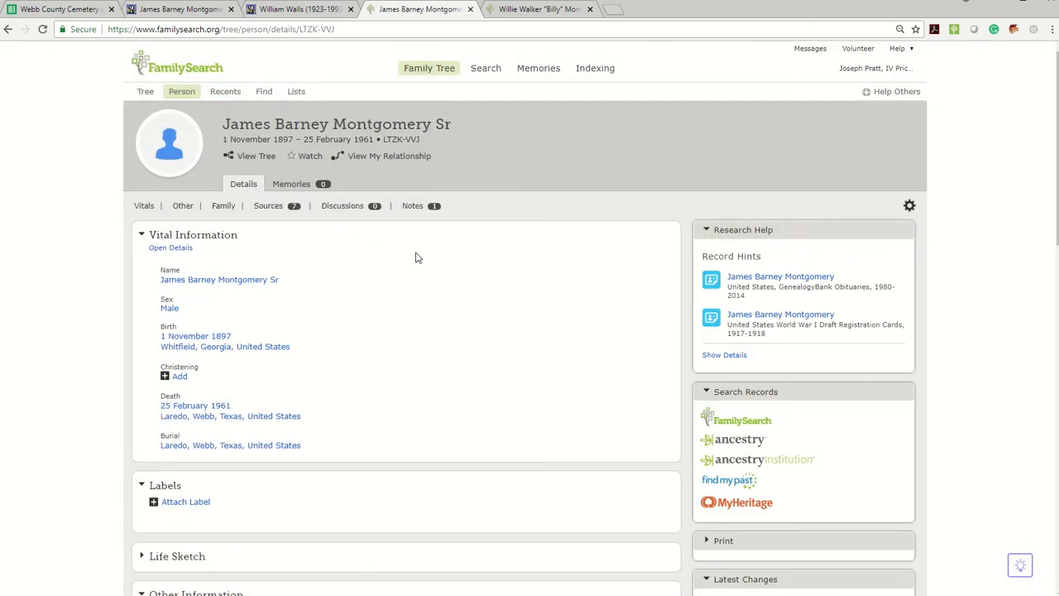
Step: Compare the FamilySearch person's birth, death and burial details with the Find A Grave memorial, and close the other FamilySearch person's tab
scroll(416, 257, down, 3)
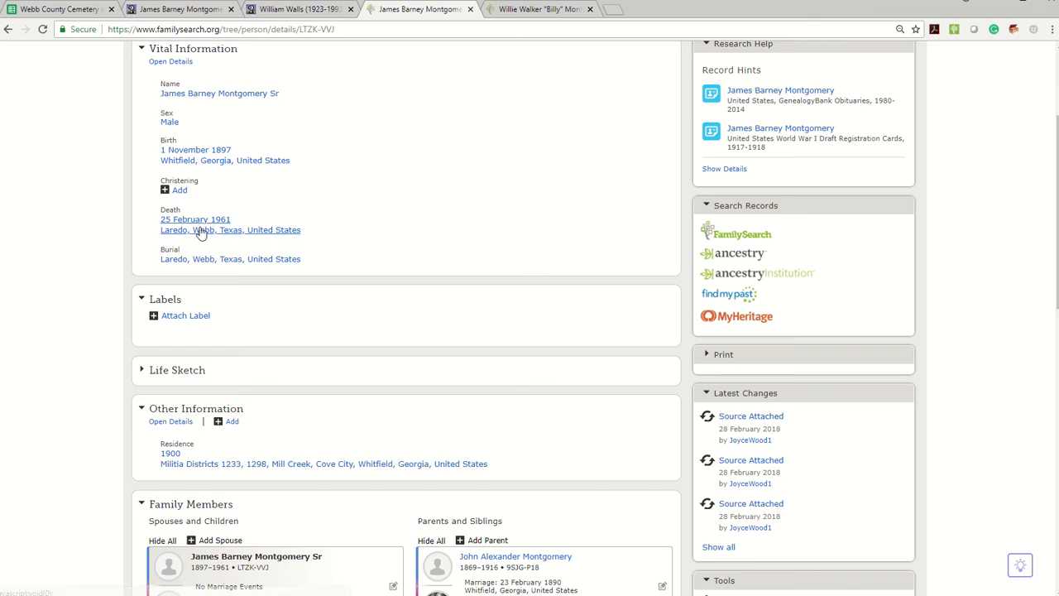
click(178, 9)
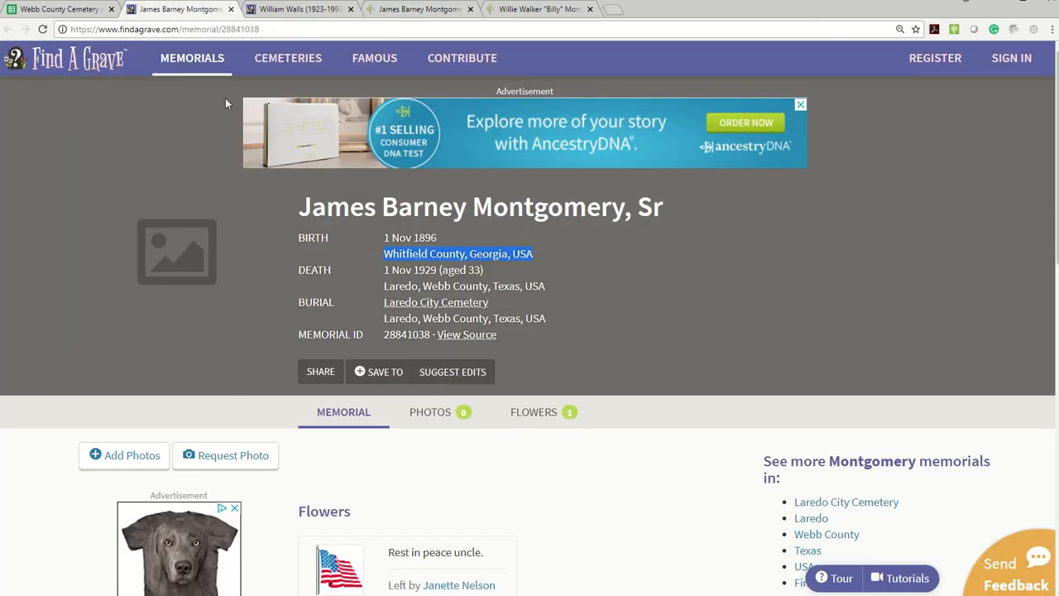
scroll(456, 300, down, 3)
scroll(456, 300, up, 2)
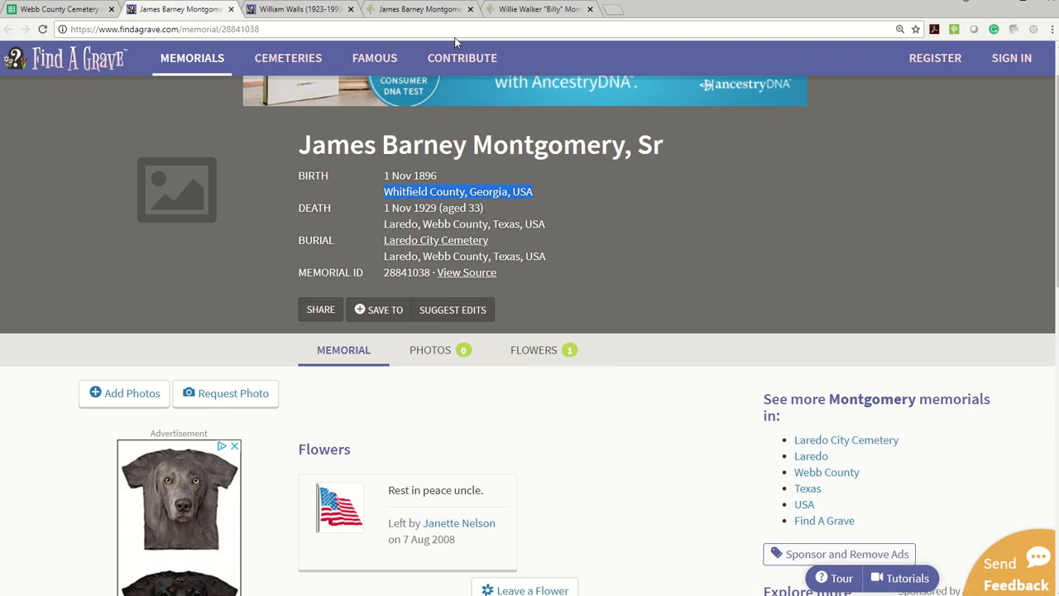
click(590, 9)
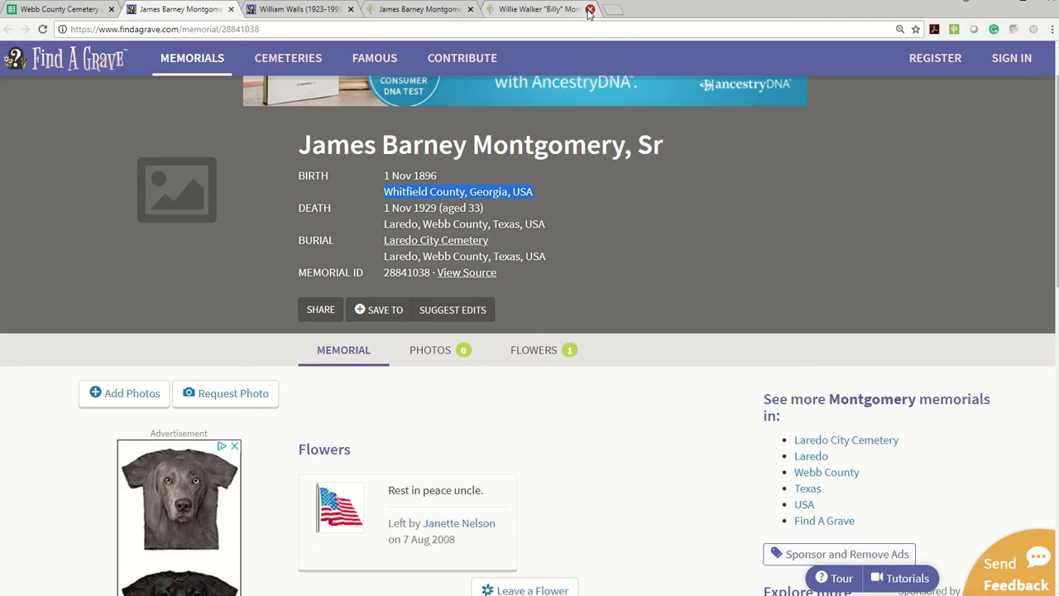
Step: Review the person's record hints, including the GenealogyBank Obituaries preview and the detailed hints list, and return to the person page
click(420, 9)
scroll(398, 175, up, 2)
mouse_move(757, 219)
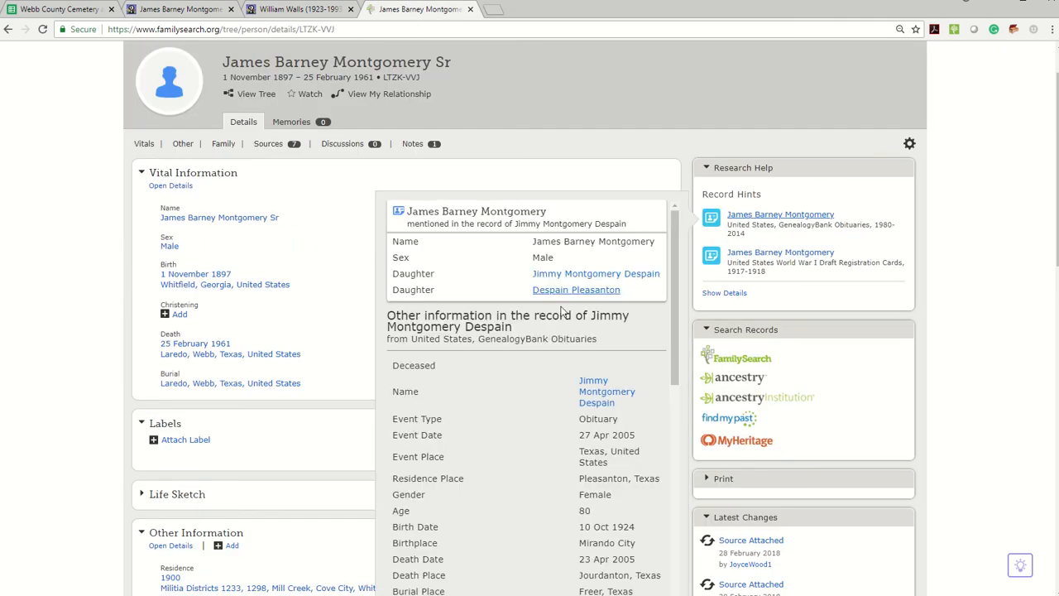
scroll(554, 331, down, 3)
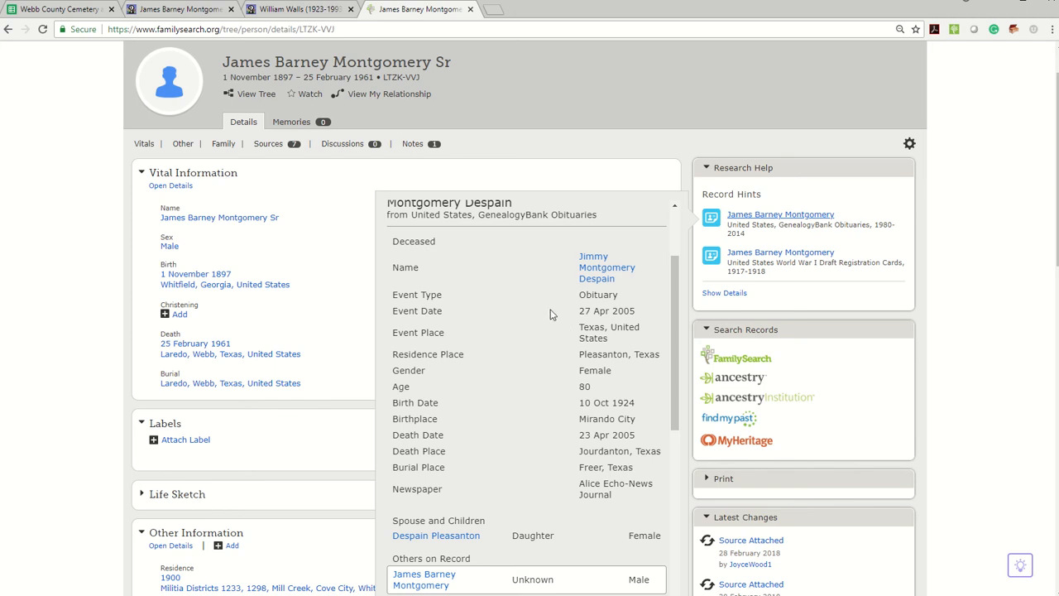
click(327, 374)
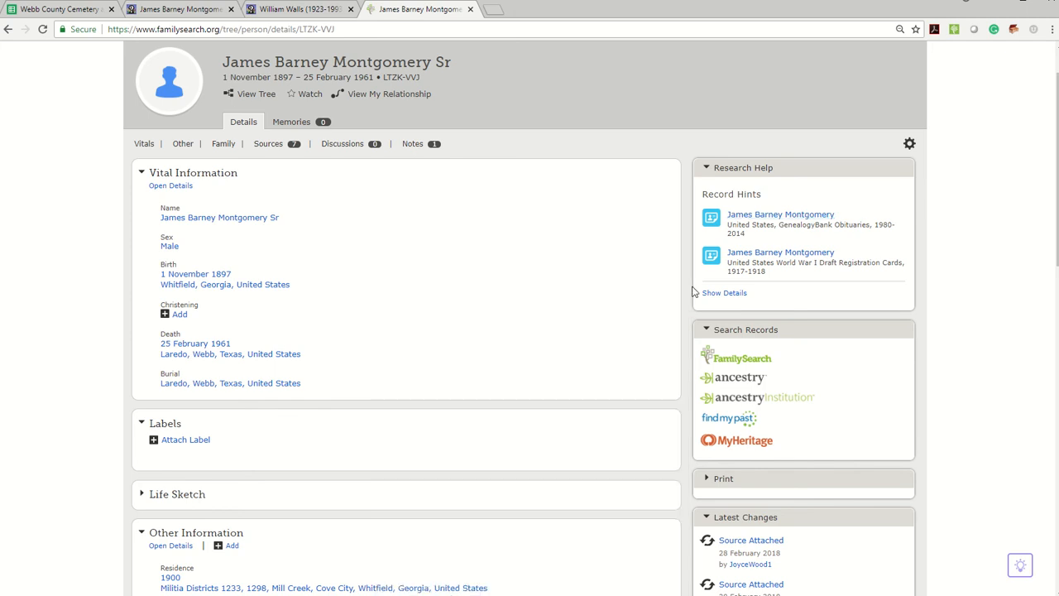
click(723, 292)
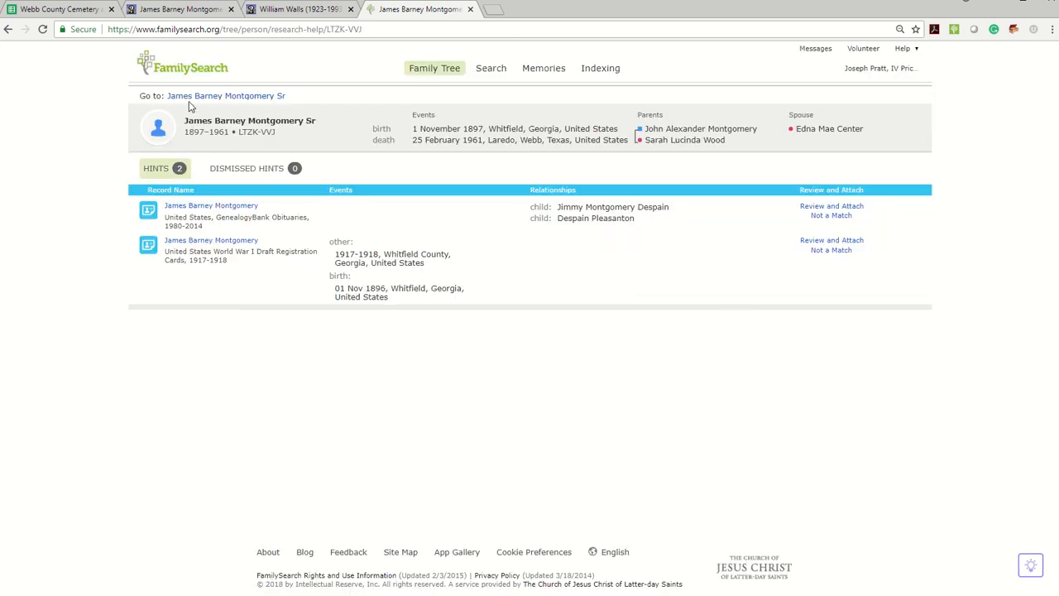
click(198, 97)
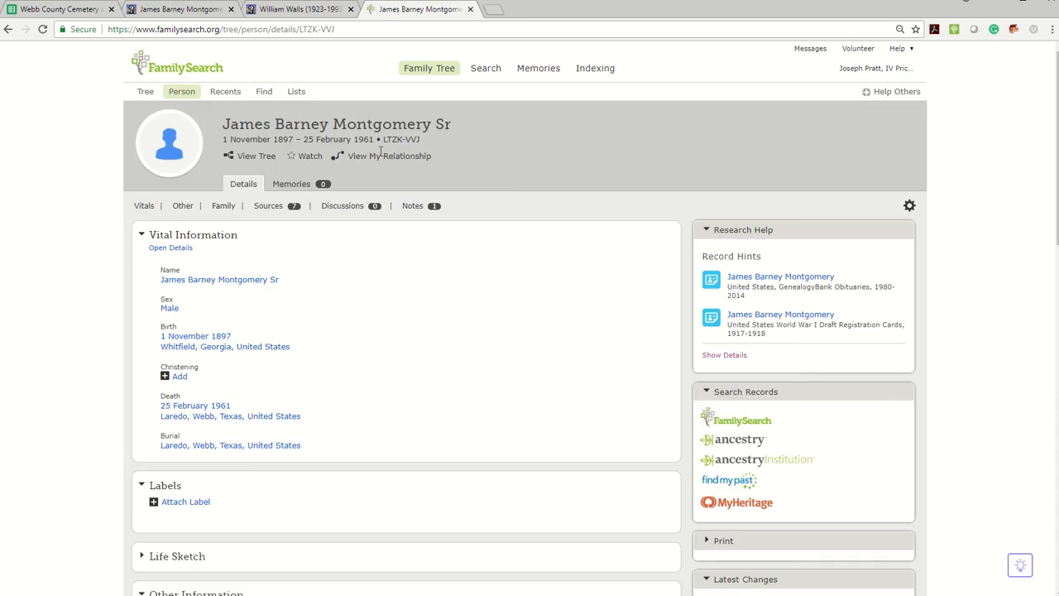
Step: Search Ancestry for the person's records from the FamilySearch person page
scroll(633, 285, down, 2)
click(735, 316)
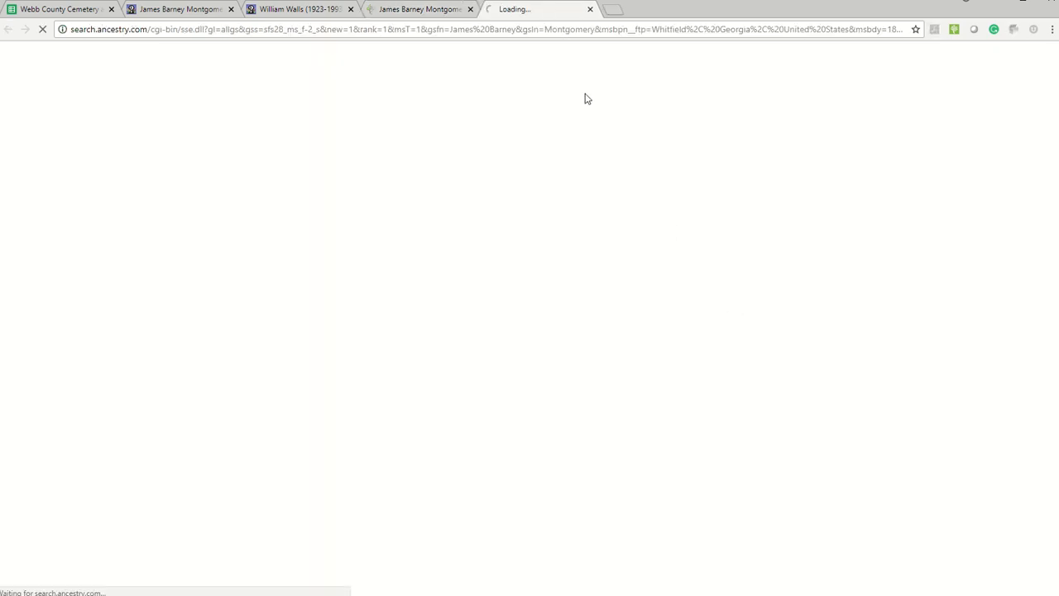